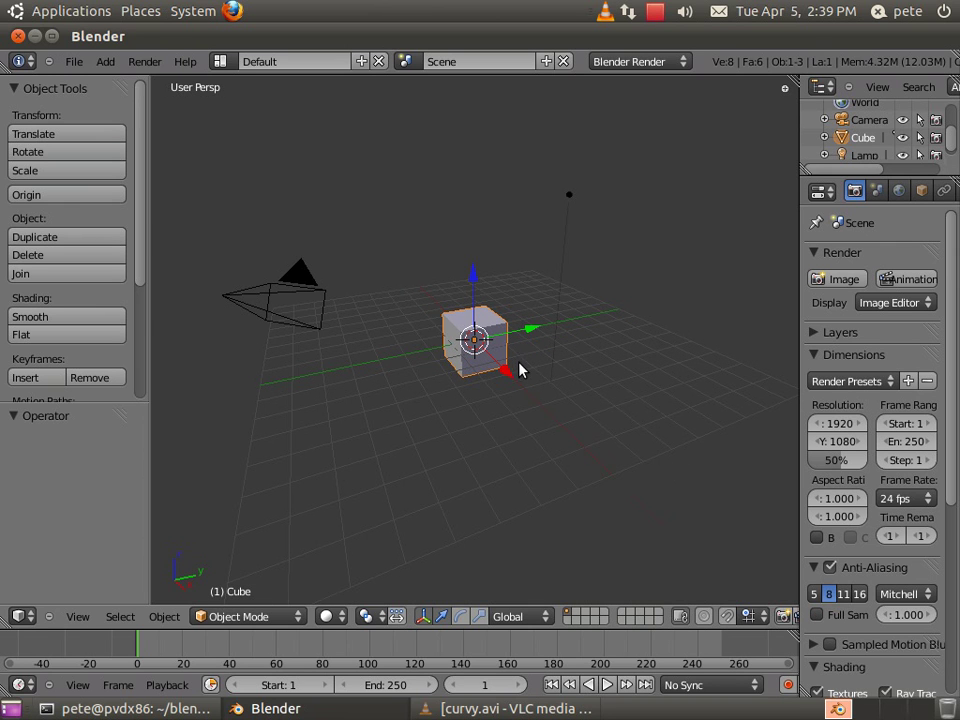
Step: Replace the default cube with a Bezier circle set to a filled 2D shape
{"action": "key", "text": "x"}
{"action": "left_click", "coordinate": [484, 369]}
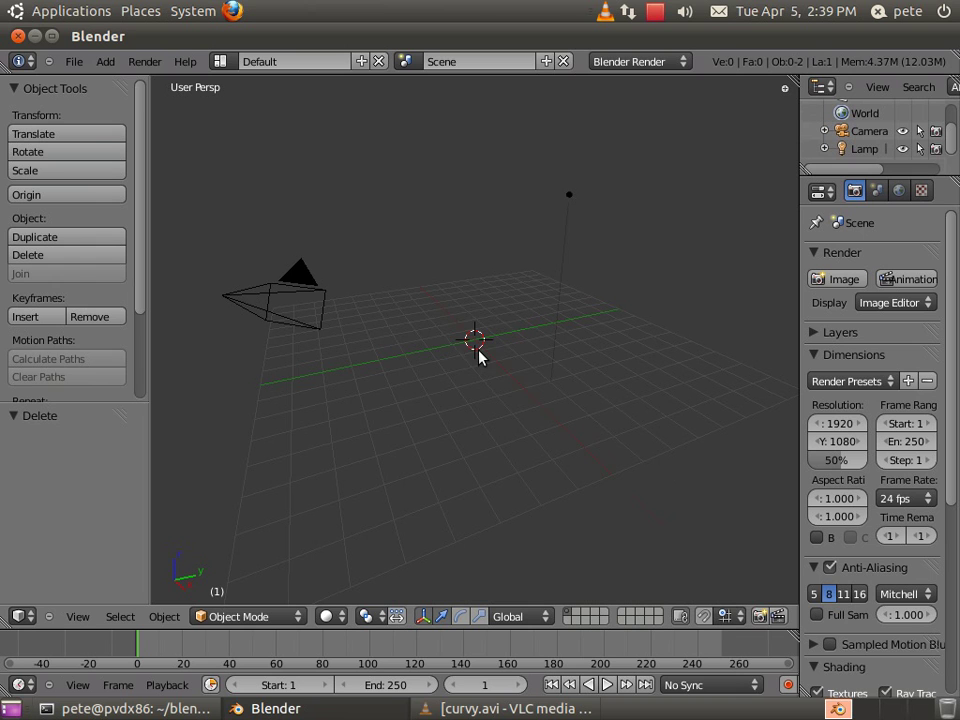
{"action": "key", "text": "shift+a"}
{"action": "mouse_move", "coordinate": [483, 360]}
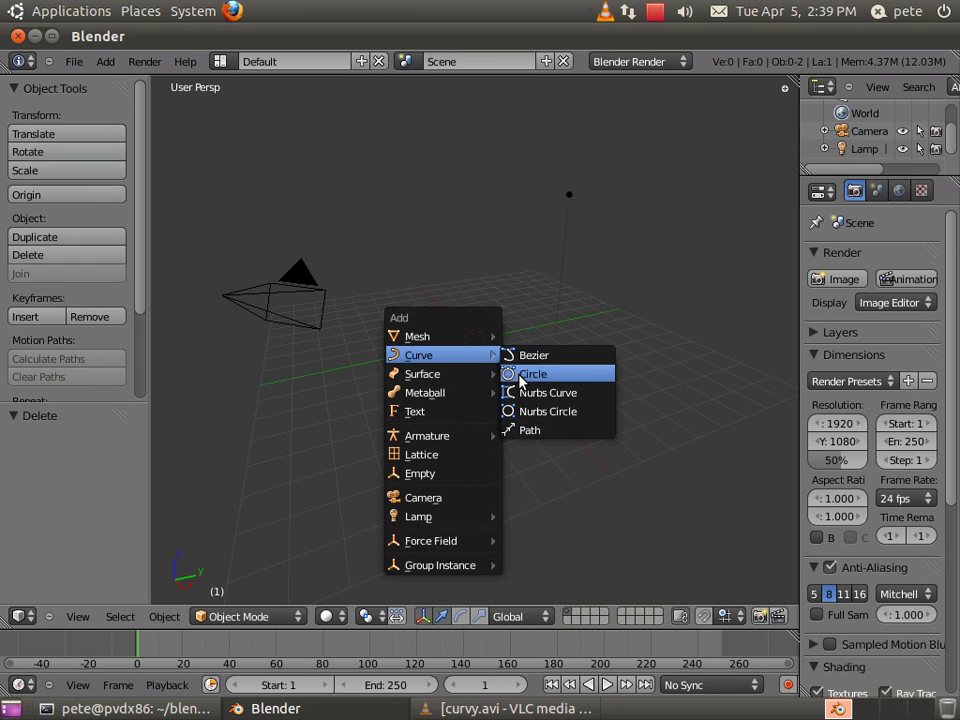
{"action": "left_click", "coordinate": [521, 374]}
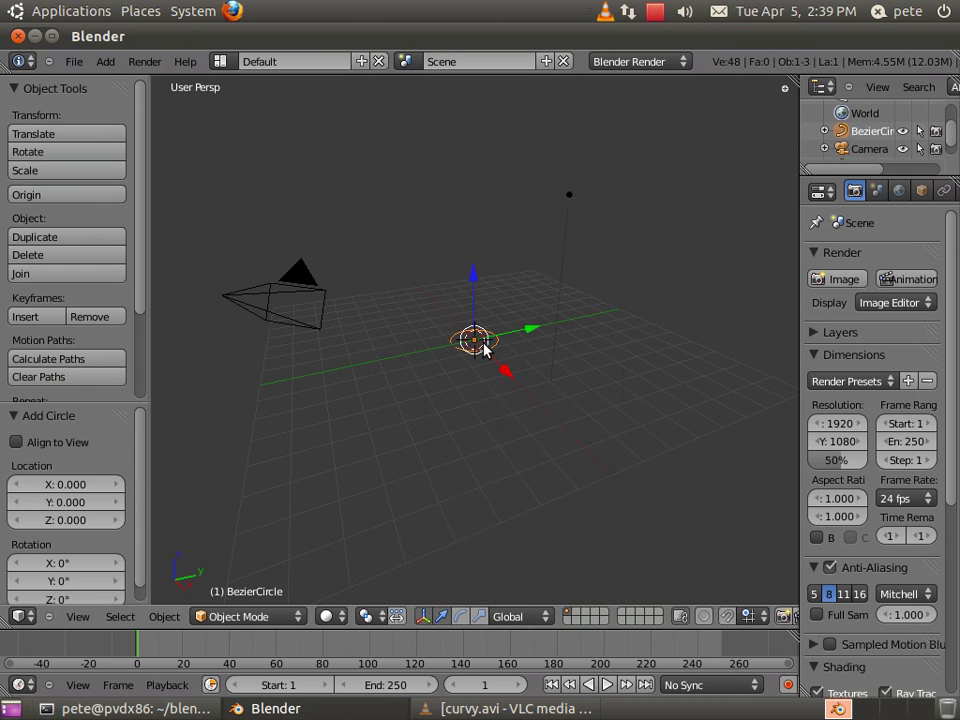
{"action": "scroll", "coordinate": [890, 195], "scroll_direction": "down", "scroll_amount": 3}
{"action": "left_click", "coordinate": [918, 191]}
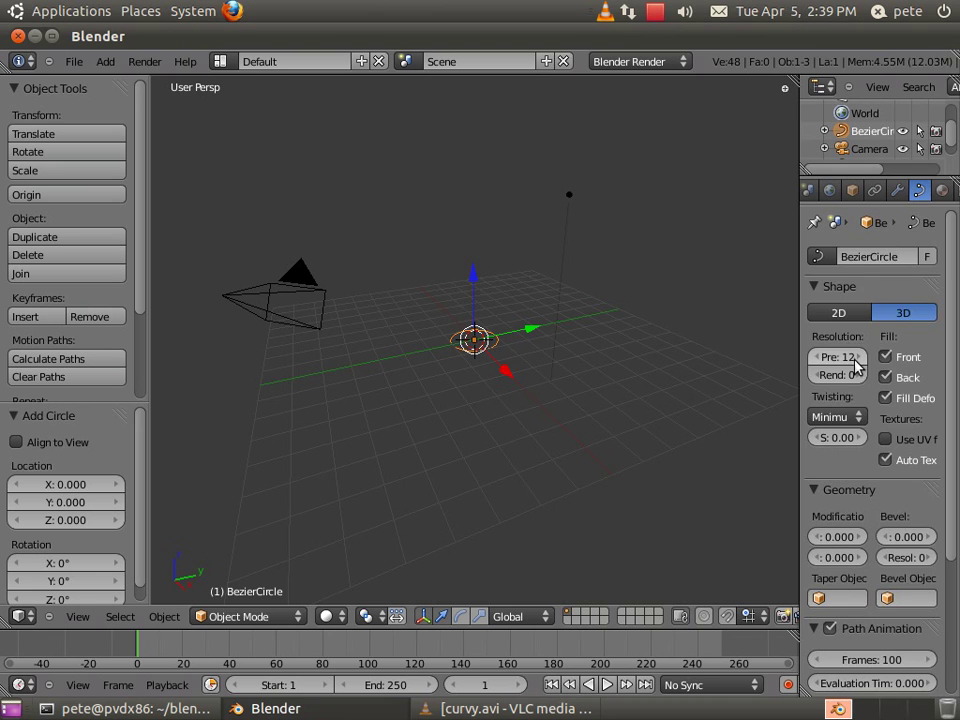
{"action": "left_click", "coordinate": [838, 313]}
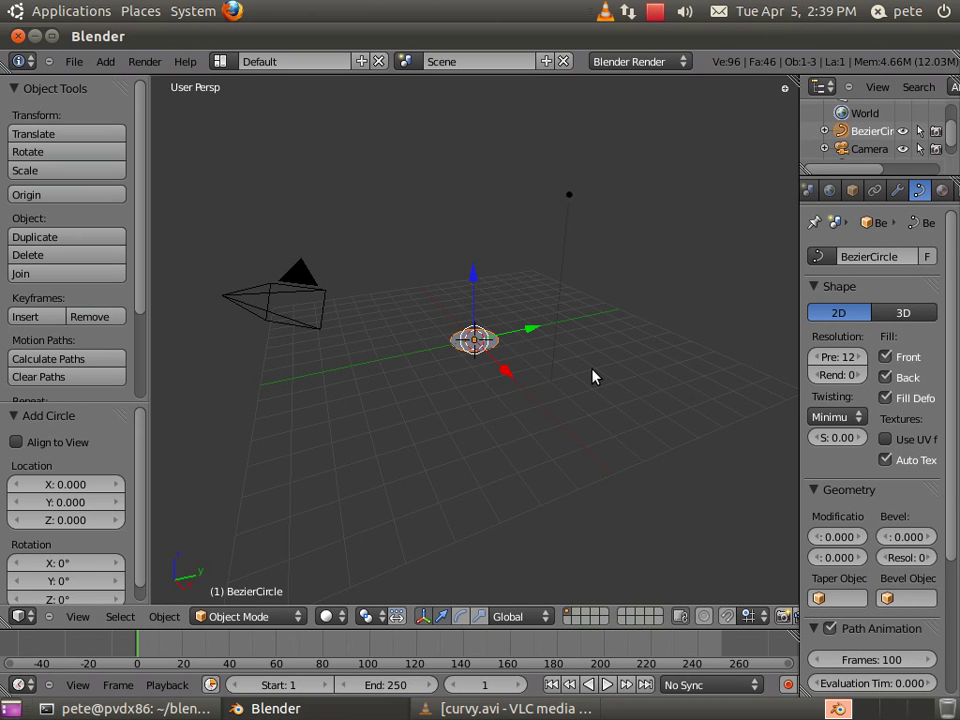
Step: Duplicate the circle, move the copy slightly down in Z, and scale it to 1.970
{"action": "key", "text": "shift+d"}
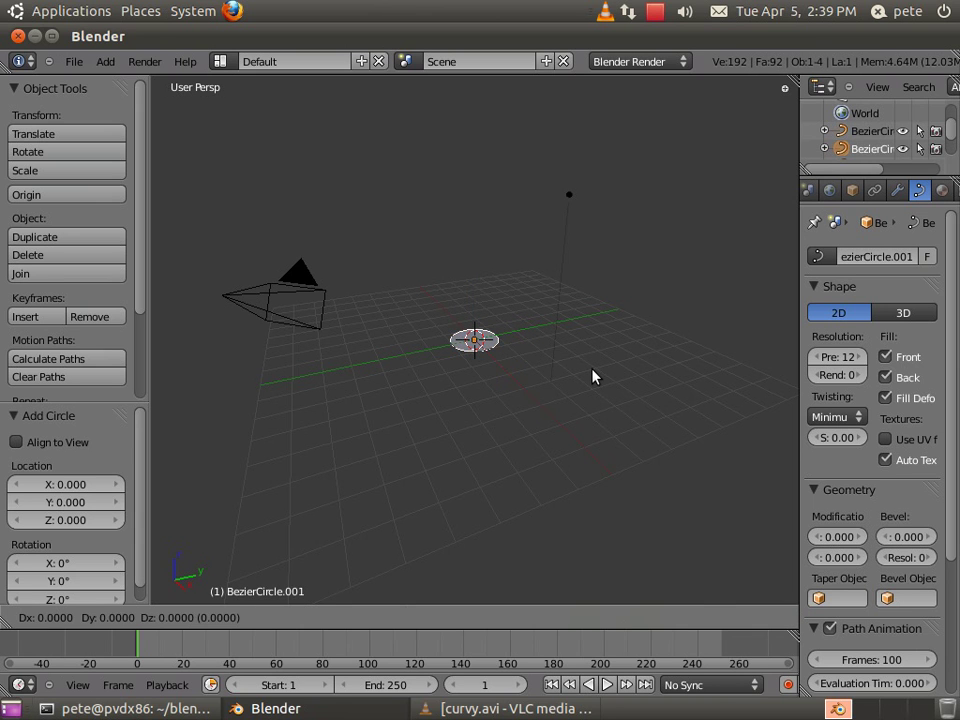
{"action": "key", "text": "z"}
{"action": "left_click", "coordinate": [594, 381]}
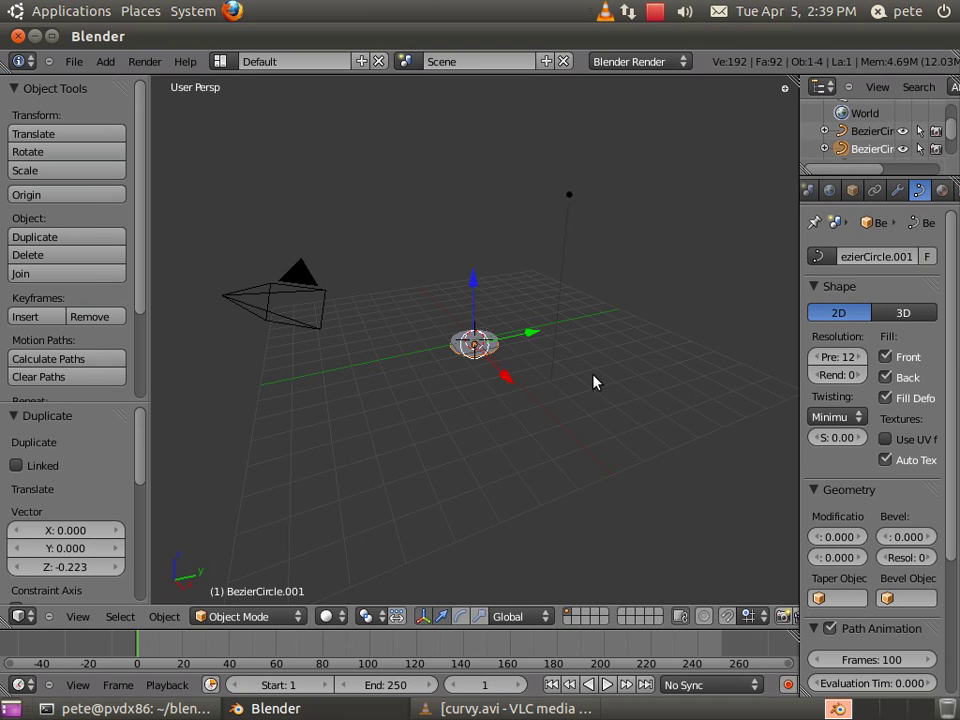
{"action": "key", "text": "s"}
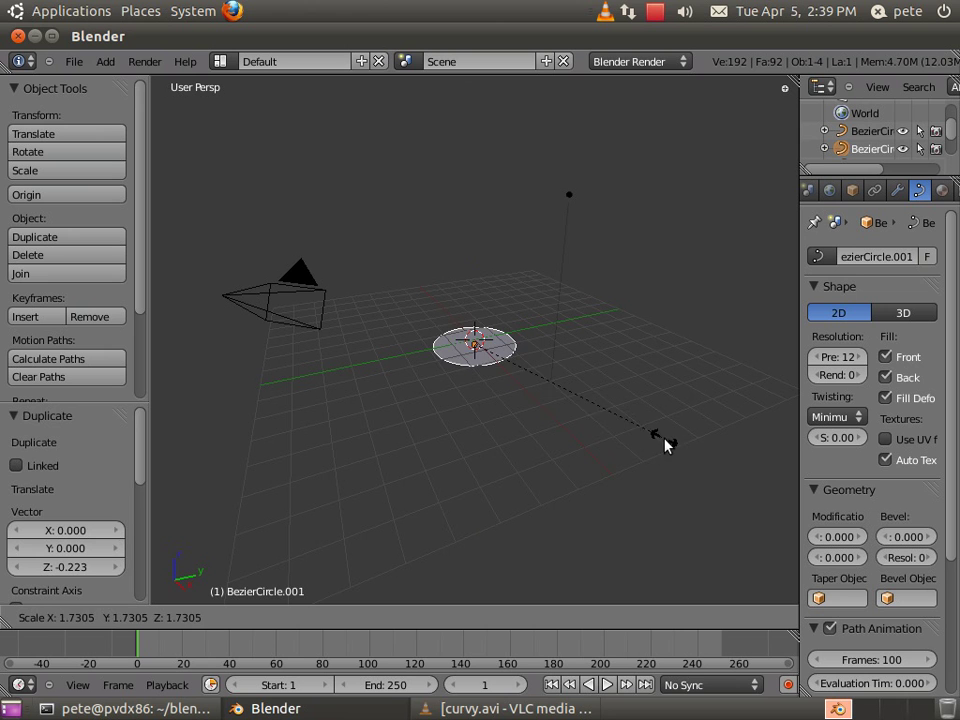
{"action": "left_click", "coordinate": [673, 484]}
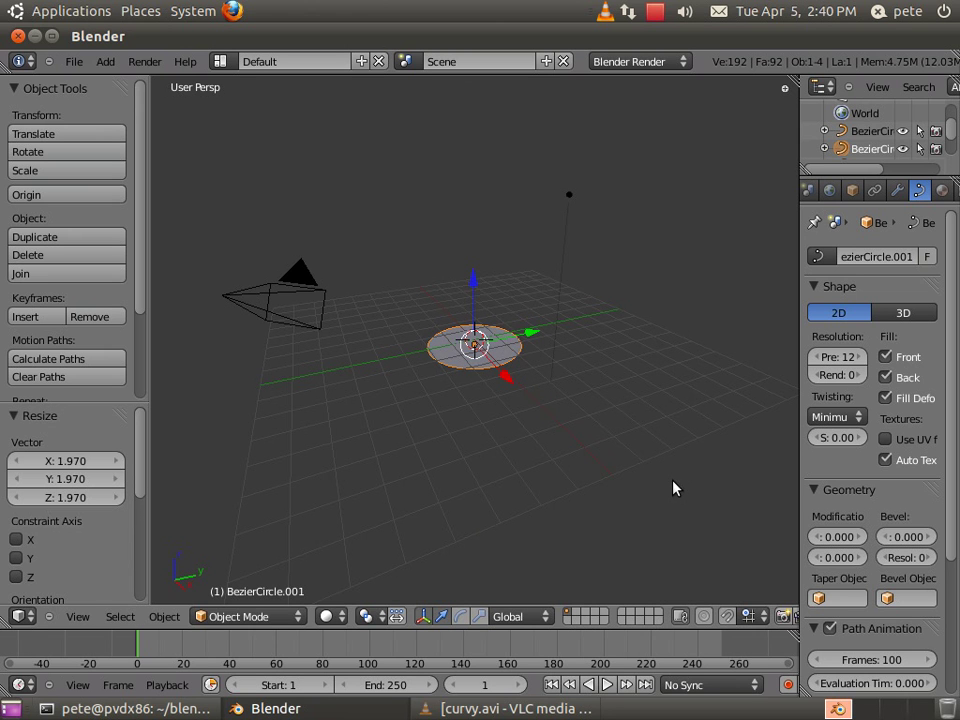
Step: Switch the viewport to Wireframe shading to see both circles
{"action": "mouse_move", "coordinate": [474, 362]}
{"action": "middle_mouse_down"}
{"action": "mouse_move", "coordinate": [486, 480]}
{"action": "mouse_move", "coordinate": [538, 551]}
{"action": "mouse_move", "coordinate": [516, 536]}
{"action": "middle_mouse_up"}
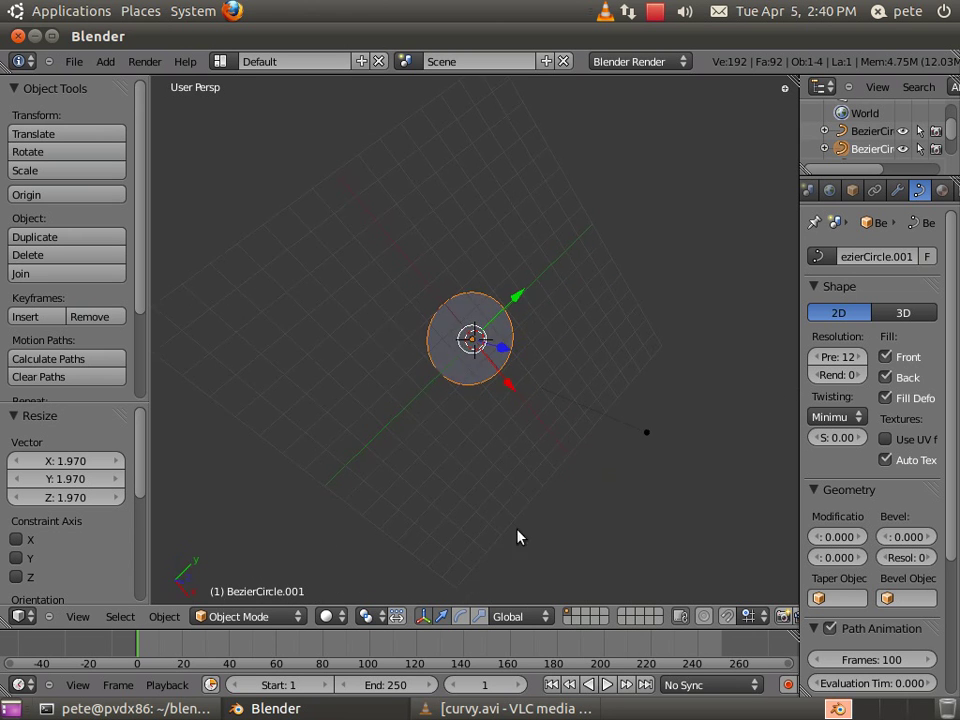
{"action": "left_click", "coordinate": [336, 617]}
{"action": "left_click", "coordinate": [336, 576]}
{"action": "mouse_move", "coordinate": [523, 386]}
{"action": "middle_mouse_down"}
{"action": "mouse_move", "coordinate": [480, 335]}
{"action": "mouse_move", "coordinate": [470, 355]}
{"action": "mouse_move", "coordinate": [465, 321]}
{"action": "mouse_move", "coordinate": [531, 553]}
{"action": "mouse_move", "coordinate": [426, 291]}
{"action": "mouse_move", "coordinate": [518, 376]}
{"action": "mouse_move", "coordinate": [467, 416]}
{"action": "mouse_move", "coordinate": [240, 388]}
{"action": "mouse_move", "coordinate": [173, 369]}
{"action": "middle_mouse_up"}
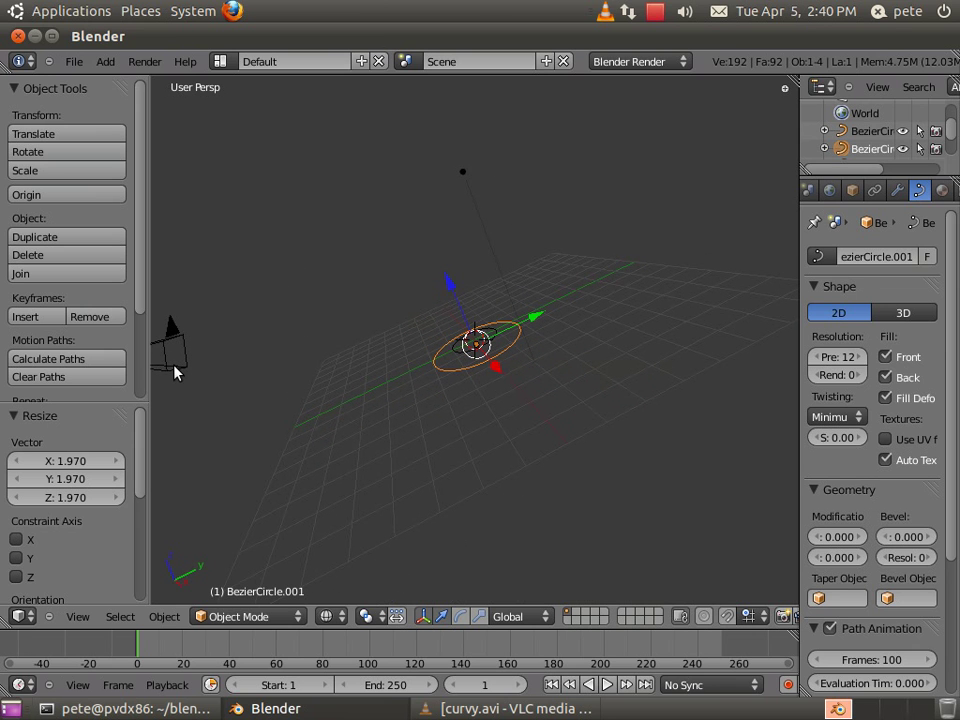
Step: Clear the camera's rotation and location, then raise it to Z 12
{"action": "right_click", "coordinate": [175, 369]}
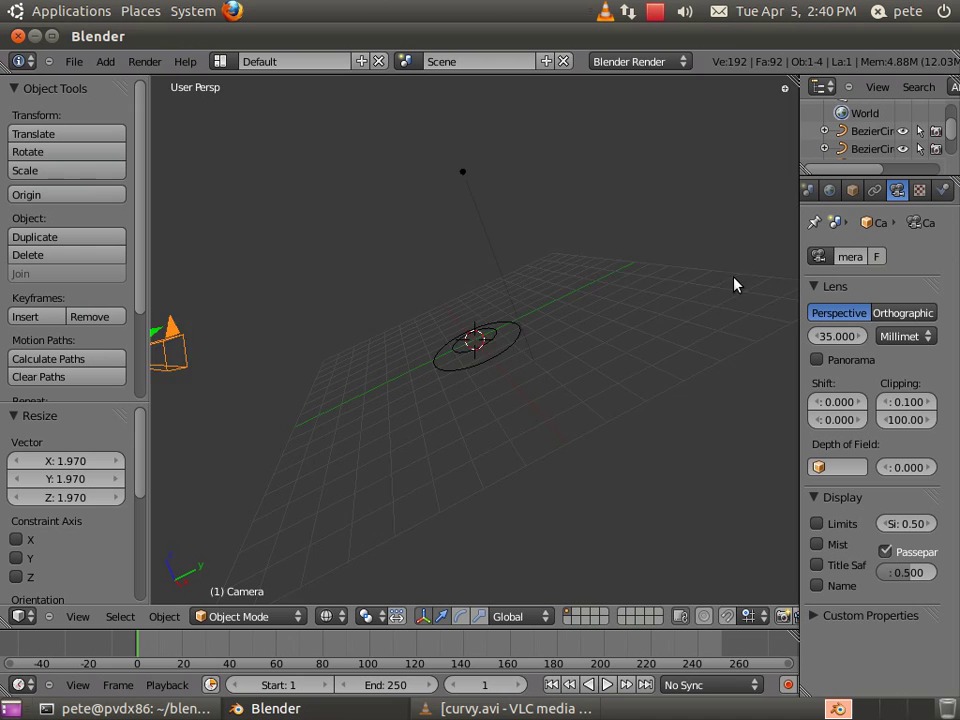
{"action": "key", "text": "n"}
{"action": "scroll", "coordinate": [715, 185], "scroll_direction": "up", "scroll_amount": 5}
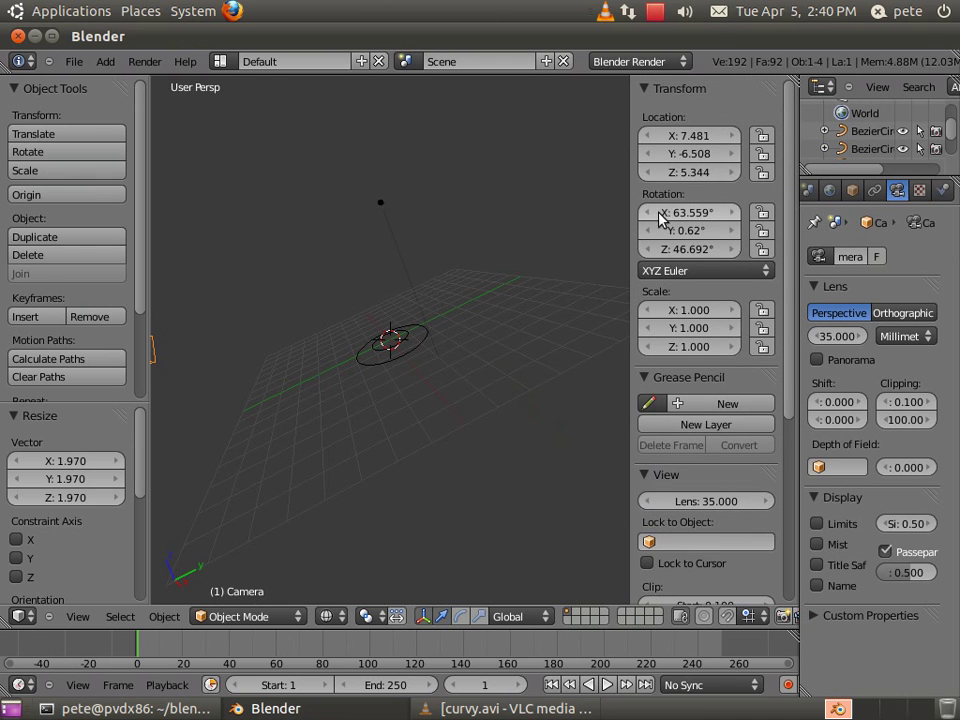
{"action": "key", "text": "alt+r"}
{"action": "key", "text": "alt+g"}
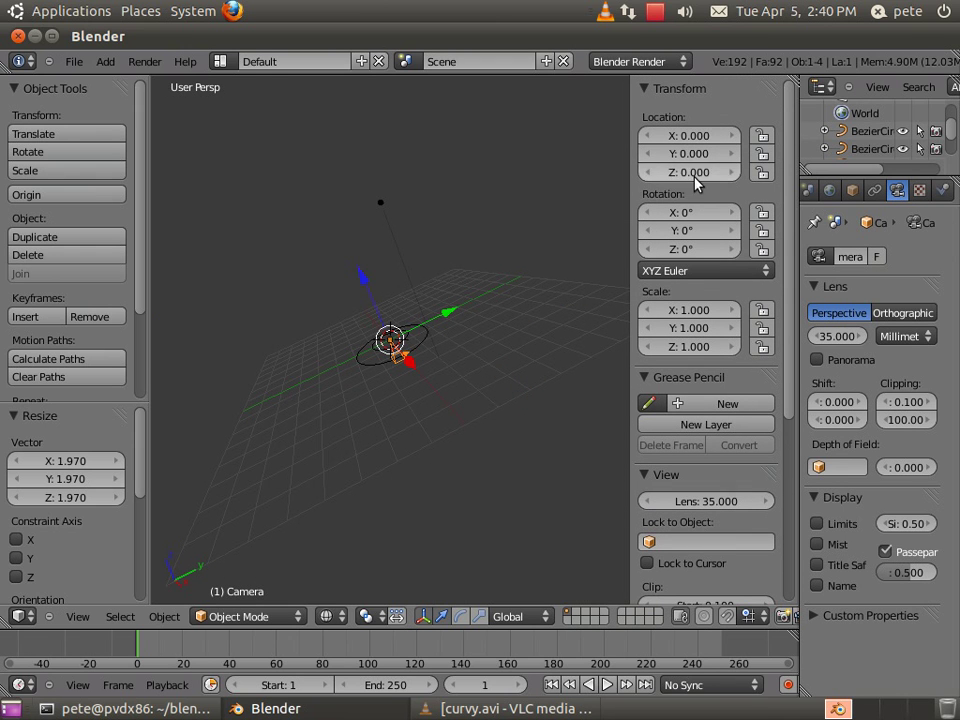
{"action": "left_click", "coordinate": [691, 171]}
{"action": "type", "text": "12"}
{"action": "key", "text": "Return"}
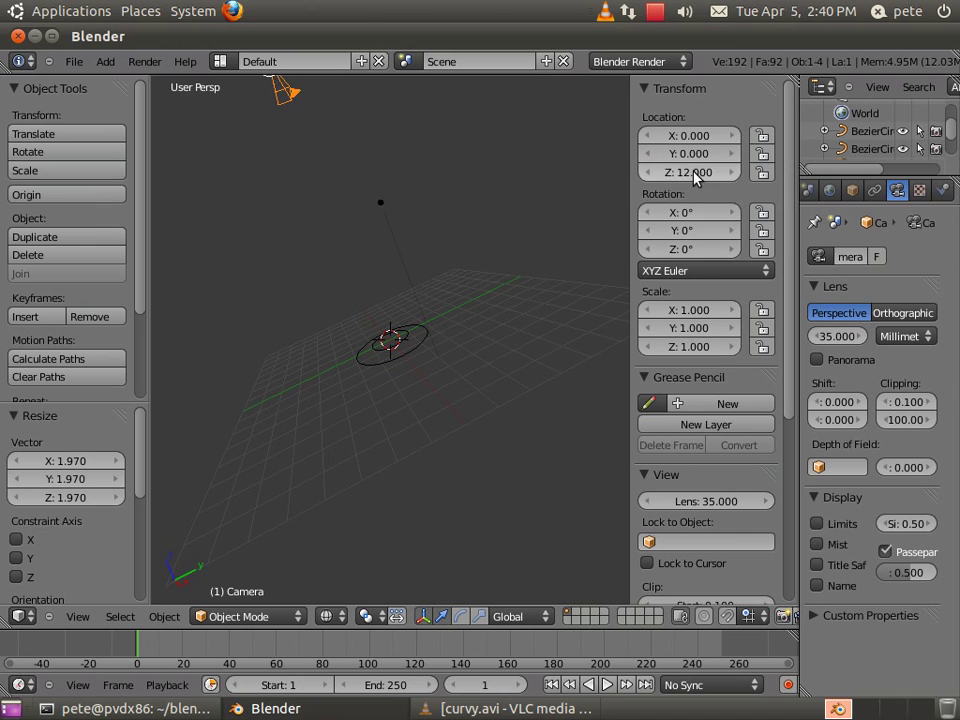
Step: Return the viewport to Solid shading
{"action": "mouse_move", "coordinate": [337, 358]}
{"action": "middle_mouse_down"}
{"action": "mouse_move", "coordinate": [390, 407]}
{"action": "mouse_move", "coordinate": [409, 444]}
{"action": "middle_mouse_up"}
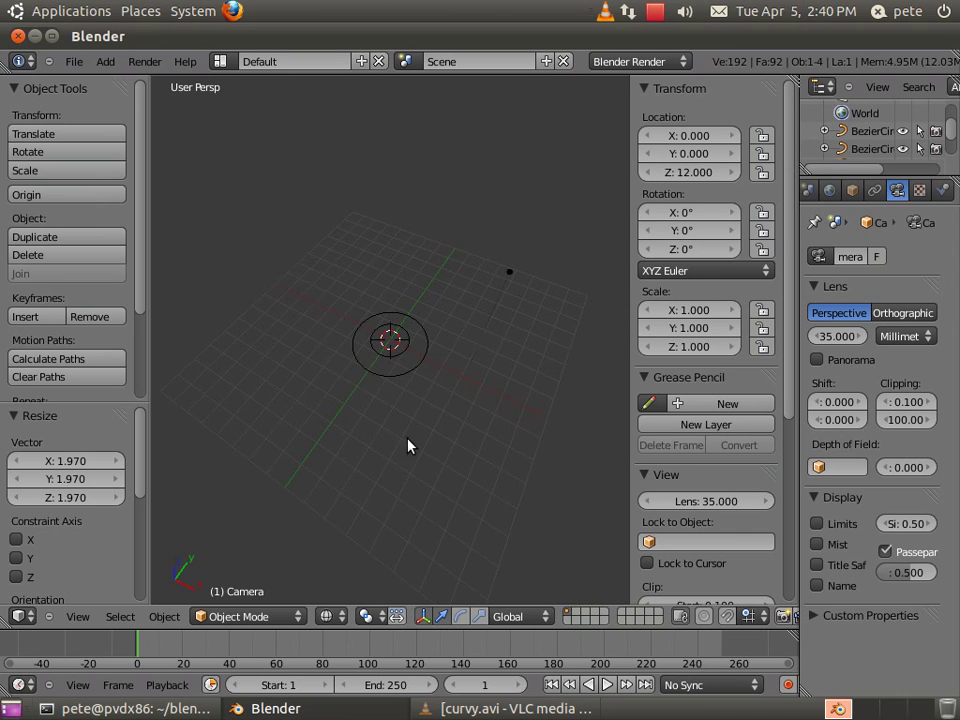
{"action": "left_click", "coordinate": [338, 617]}
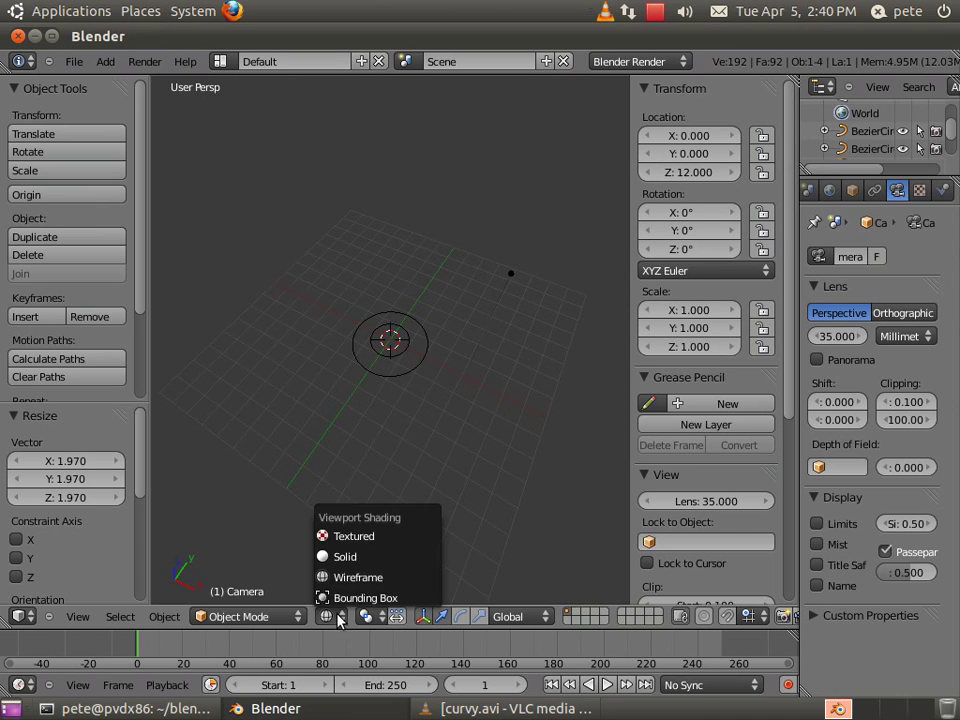
{"action": "left_click", "coordinate": [345, 557]}
Step: Give the large circle a new material with a red diffuse colour
{"action": "right_click", "coordinate": [392, 343]}
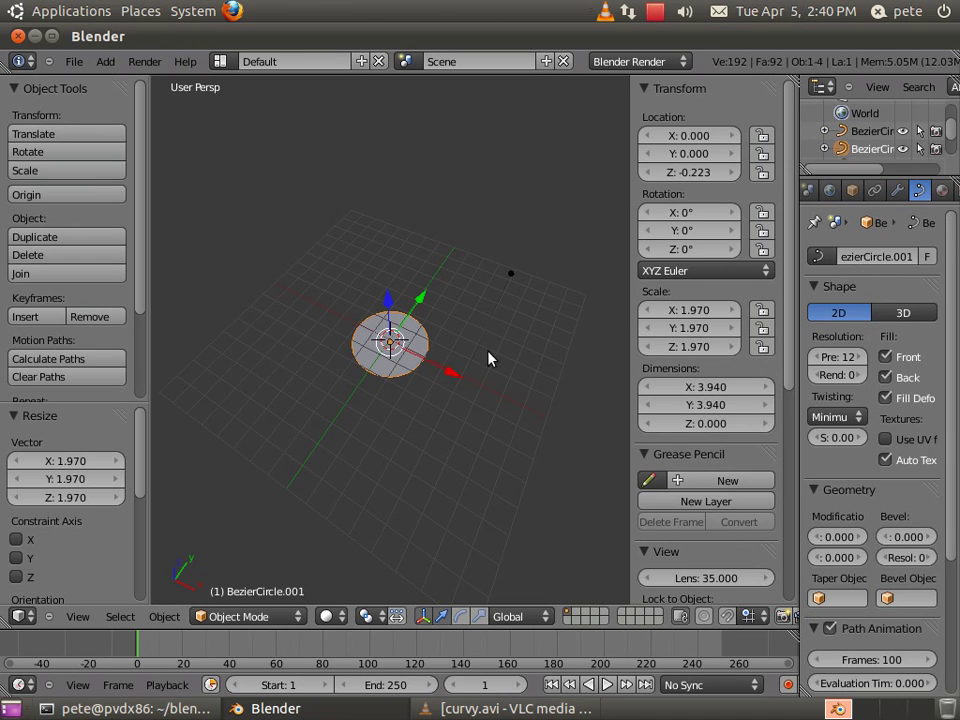
{"action": "left_click", "coordinate": [942, 190]}
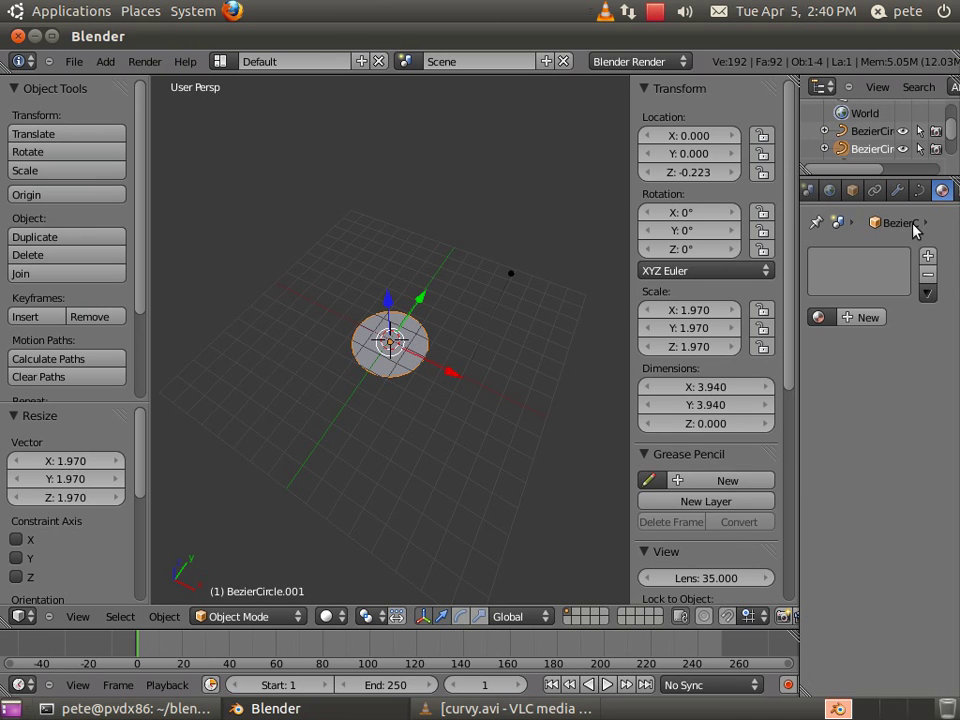
{"action": "left_click", "coordinate": [858, 318]}
{"action": "left_click", "coordinate": [812, 547]}
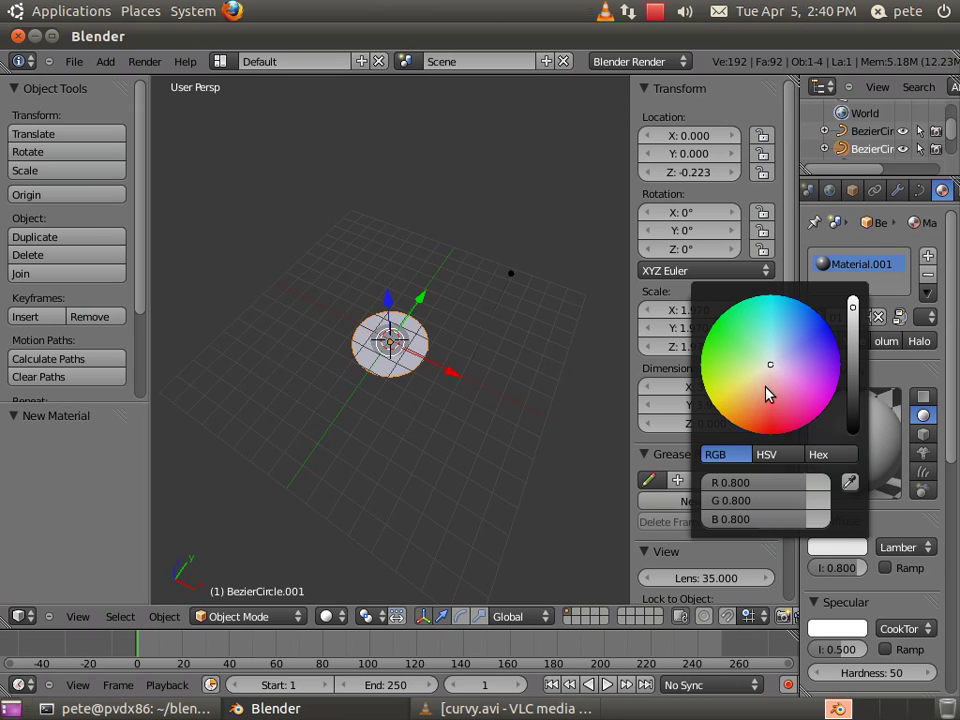
{"action": "left_click_drag", "start_coordinate": [767, 392], "coordinate": [768, 458]}
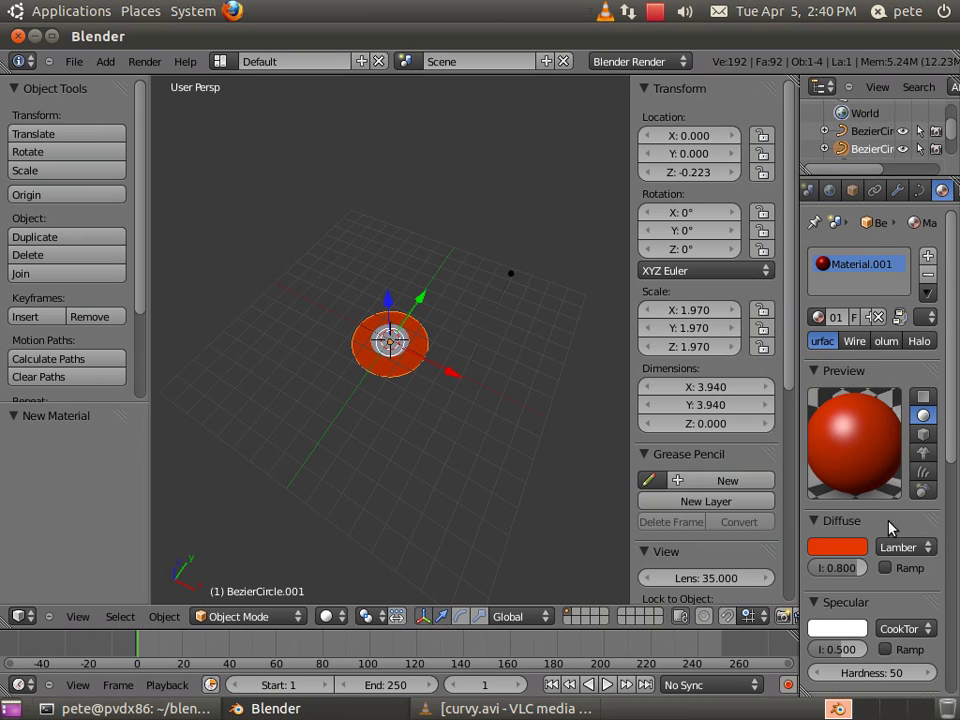
Step: Give the small circle a new blue material, then render the camera view with F12
{"action": "right_click", "coordinate": [405, 347]}
{"action": "left_click", "coordinate": [850, 318]}
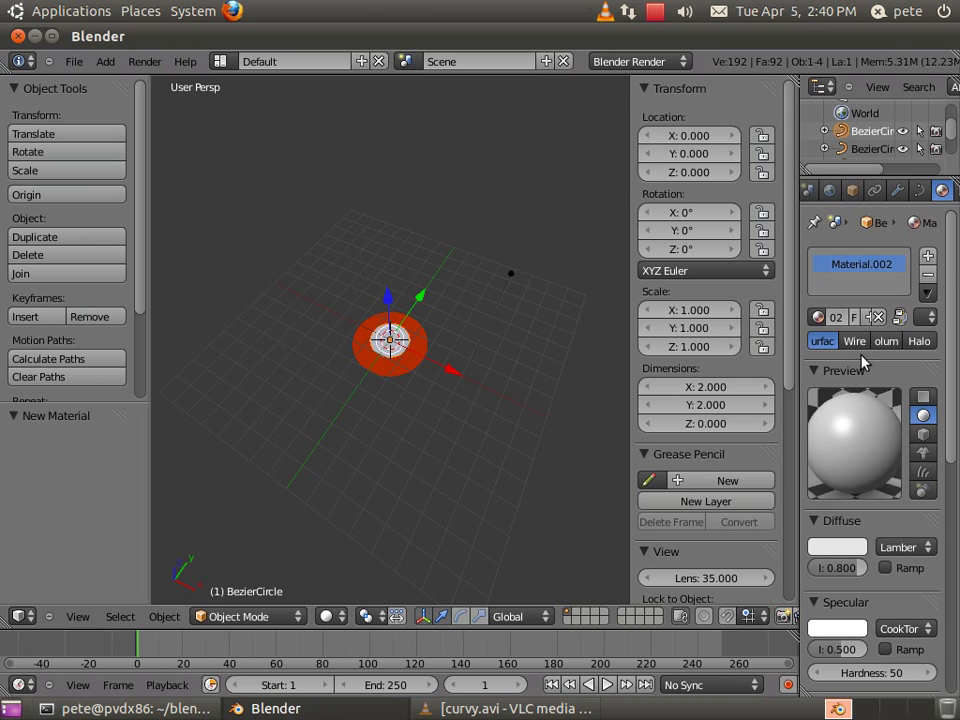
{"action": "left_click", "coordinate": [838, 549]}
{"action": "left_click_drag", "start_coordinate": [782, 377], "coordinate": [834, 318]}
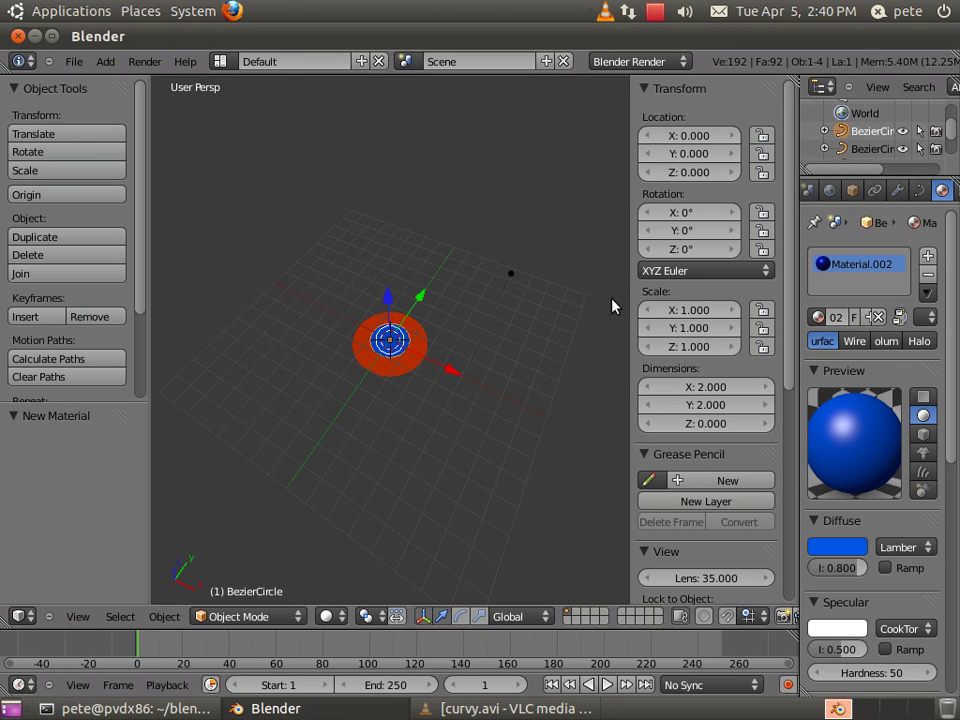
{"action": "middle_click_drag", "start_coordinate": [368, 347], "coordinate": [360, 430]}
{"action": "key", "text": "F12"}
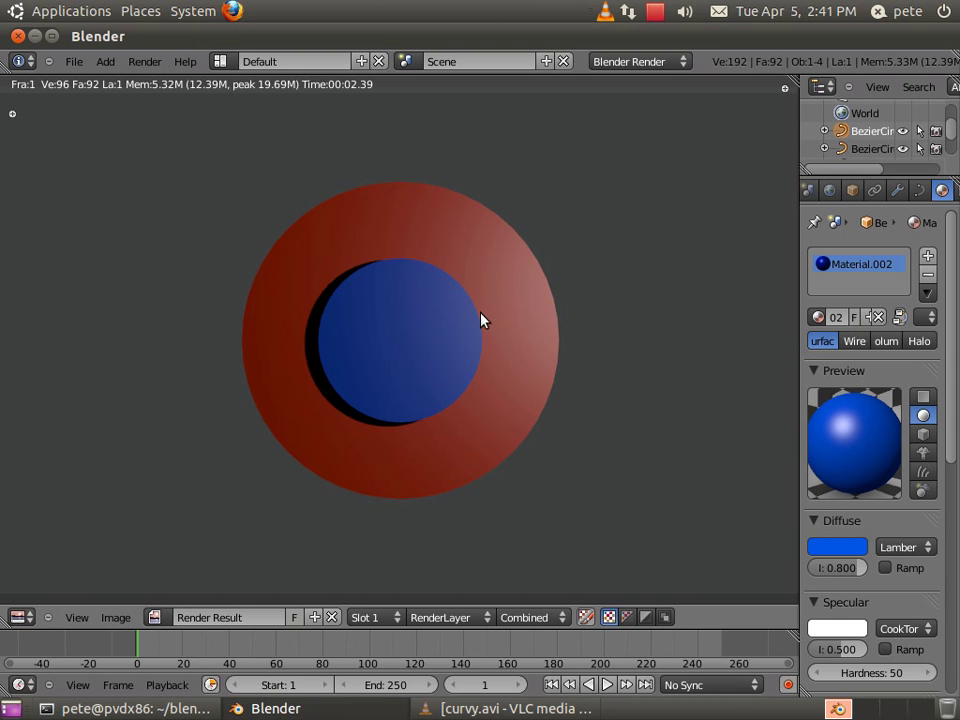
Step: Close the render, then set Pass Index 2 on BezierCircle.001 and 1 on BezierCircle
{"action": "key", "text": "Escape"}
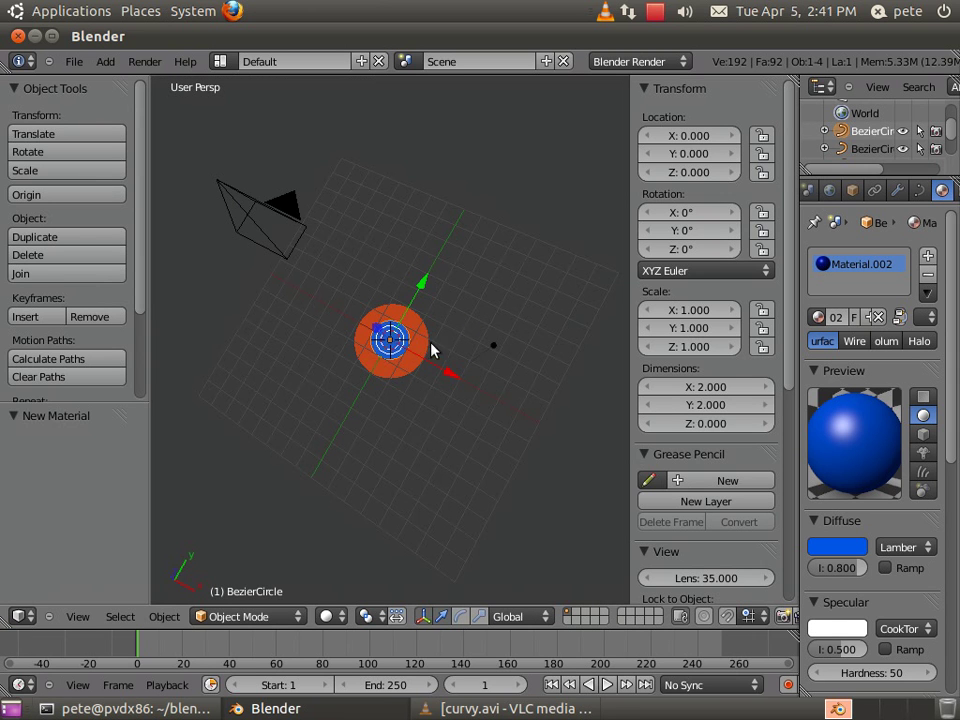
{"action": "middle_click_drag", "start_coordinate": [382, 345], "coordinate": [405, 350]}
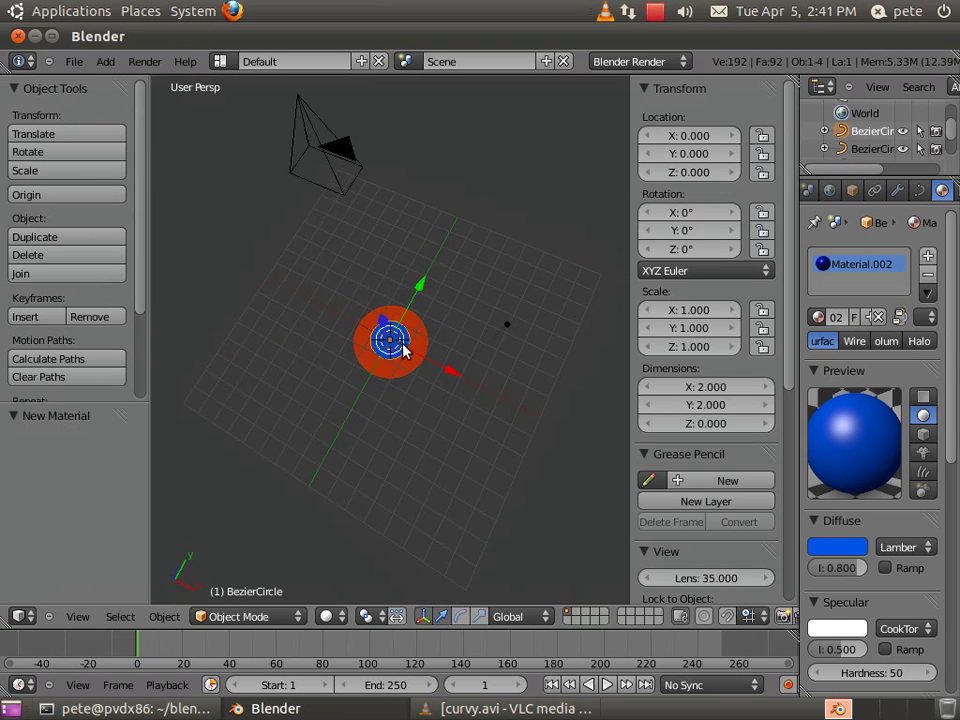
{"action": "key", "text": "n"}
{"action": "right_click", "coordinate": [516, 354]}
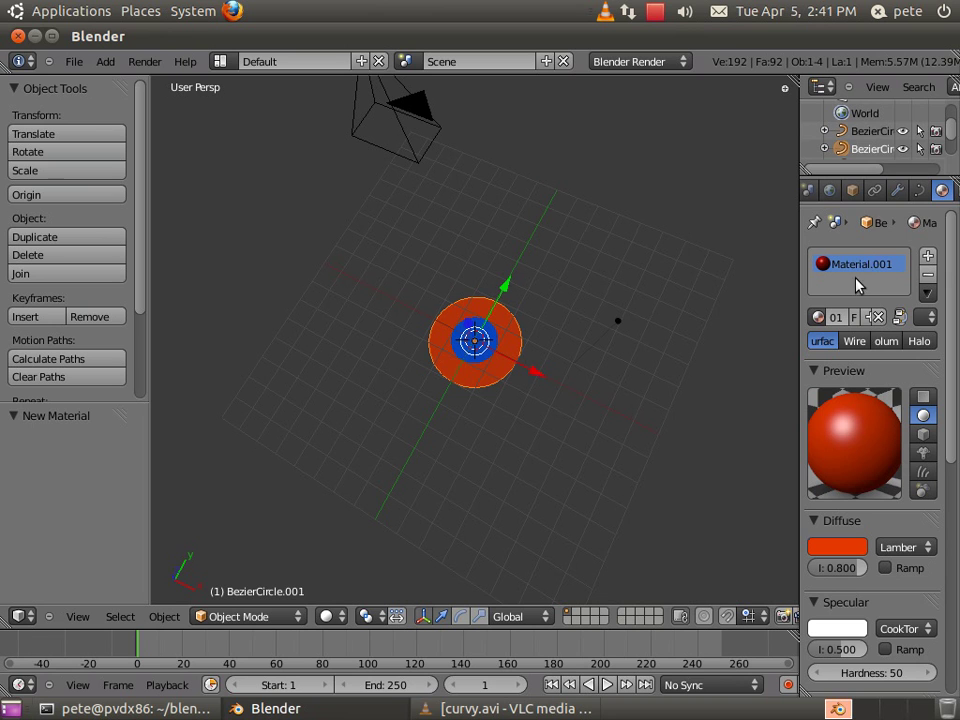
{"action": "scroll", "coordinate": [955, 198], "scroll_direction": "up", "scroll_amount": 3}
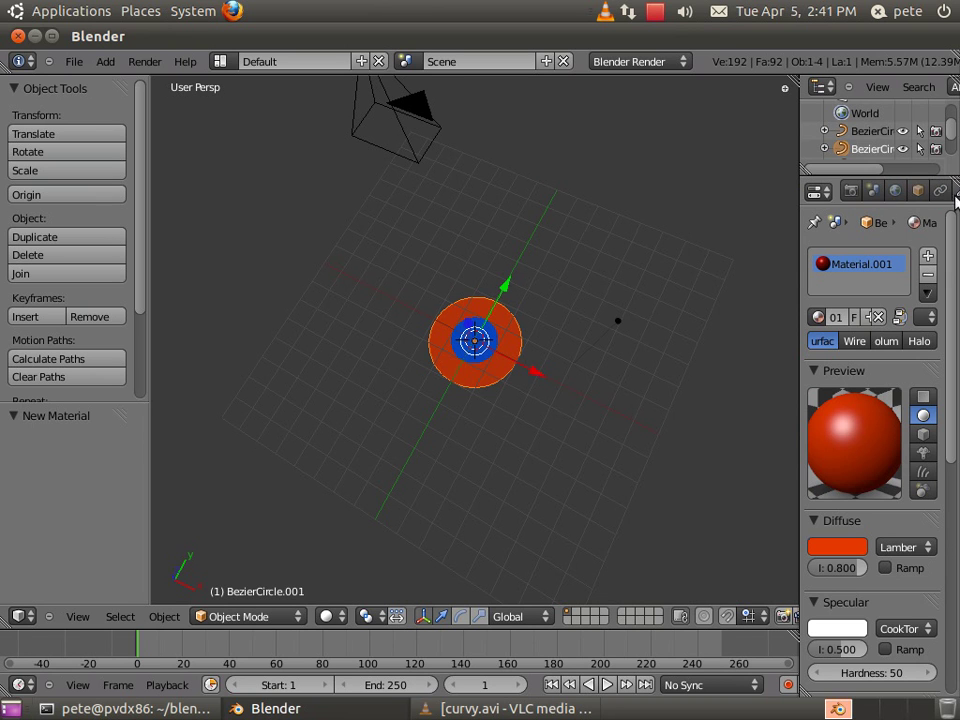
{"action": "left_click", "coordinate": [917, 190]}
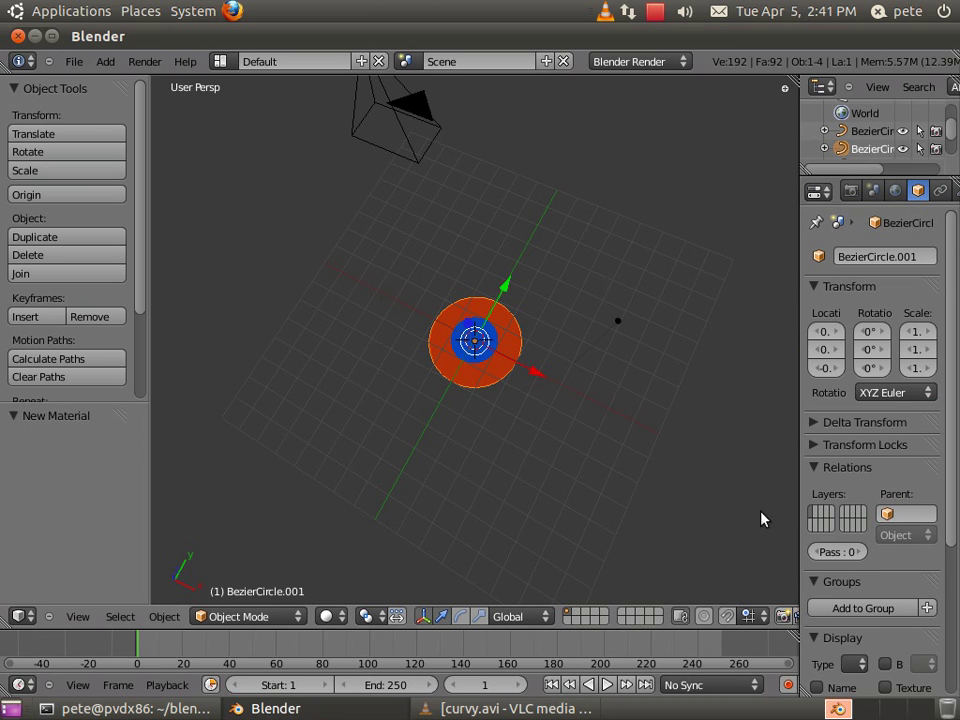
{"action": "left_click", "coordinate": [856, 552]}
{"action": "left_click", "coordinate": [856, 552]}
{"action": "right_click", "coordinate": [490, 341]}
{"action": "left_click", "coordinate": [862, 552]}
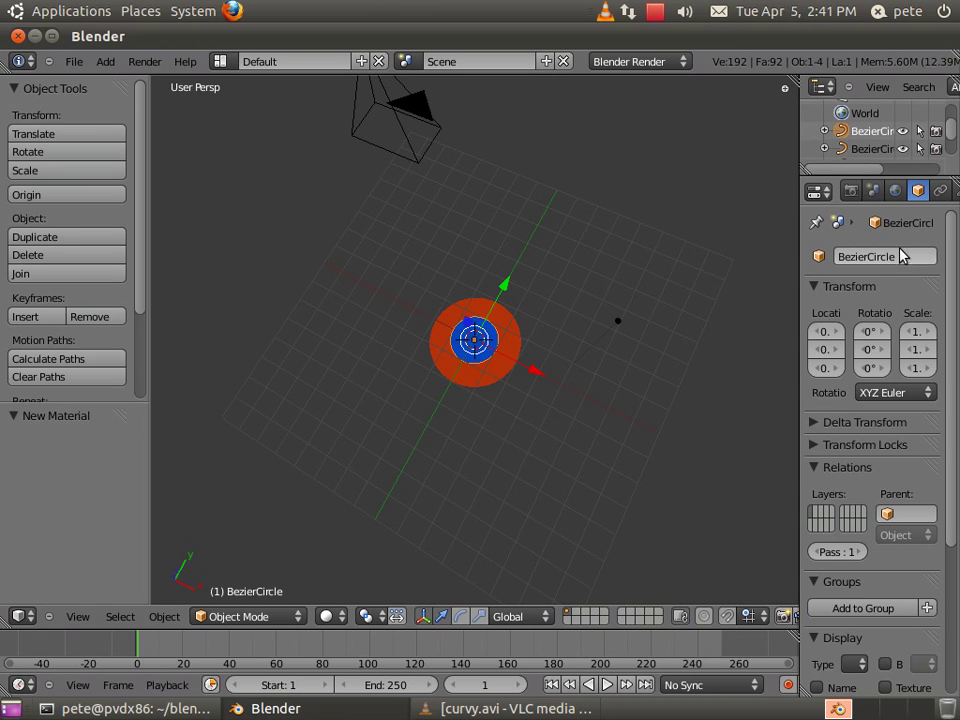
Step: Set the render resolution to 640 × 480 at 100%
{"action": "left_click", "coordinate": [851, 191]}
{"action": "left_click", "coordinate": [830, 427]}
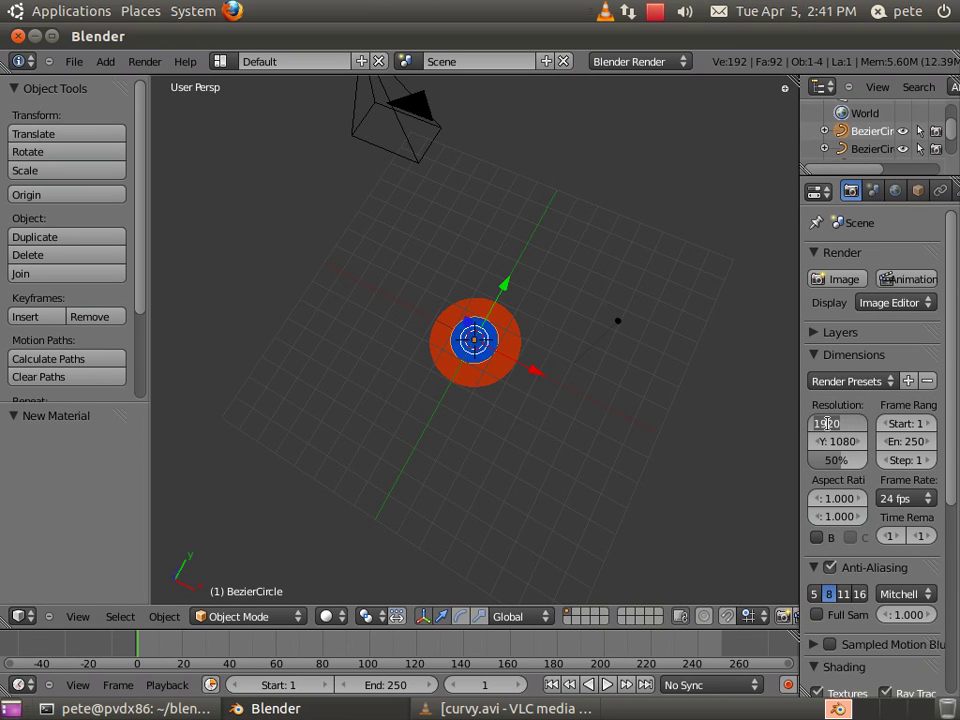
{"action": "type", "text": "640"}
{"action": "key", "text": "Tab"}
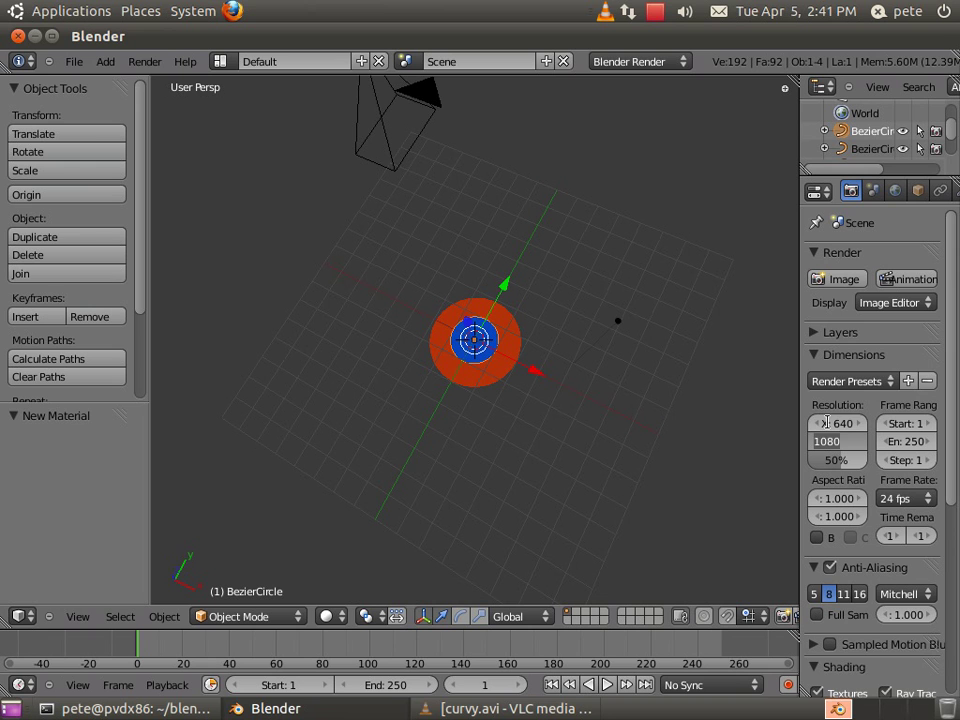
{"action": "type", "text": "480"}
{"action": "key", "text": "Return"}
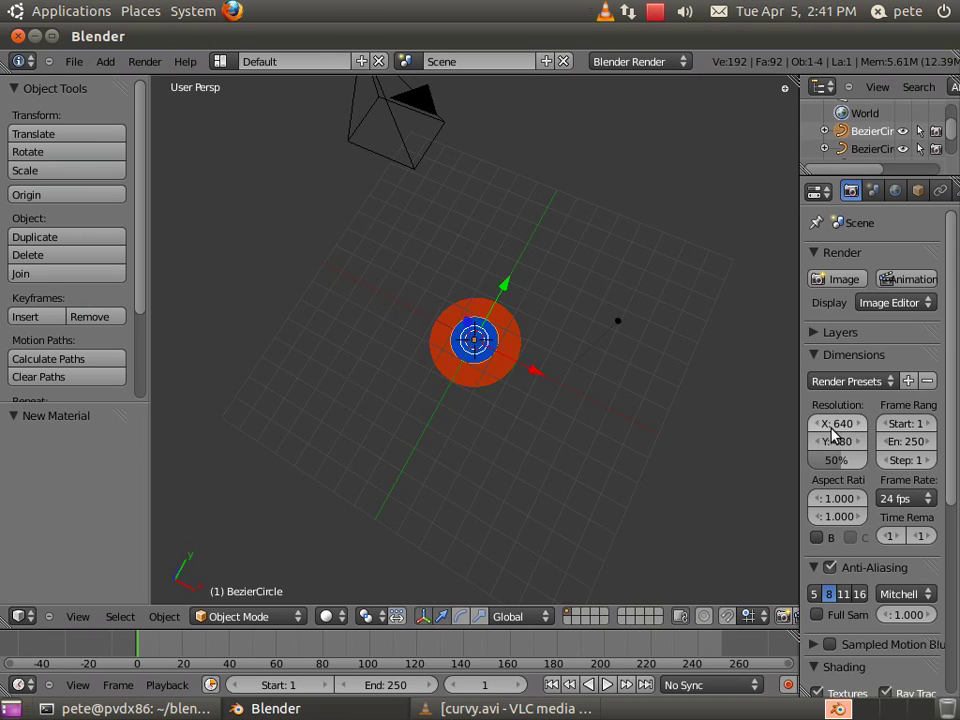
{"action": "left_click_drag", "start_coordinate": [840, 458], "coordinate": [866, 466]}
Step: Set the Performance tile count to 1
{"action": "scroll", "coordinate": [858, 460], "scroll_direction": "down", "scroll_amount": 2}
{"action": "scroll", "coordinate": [862, 460], "scroll_direction": "down", "scroll_amount": 5}
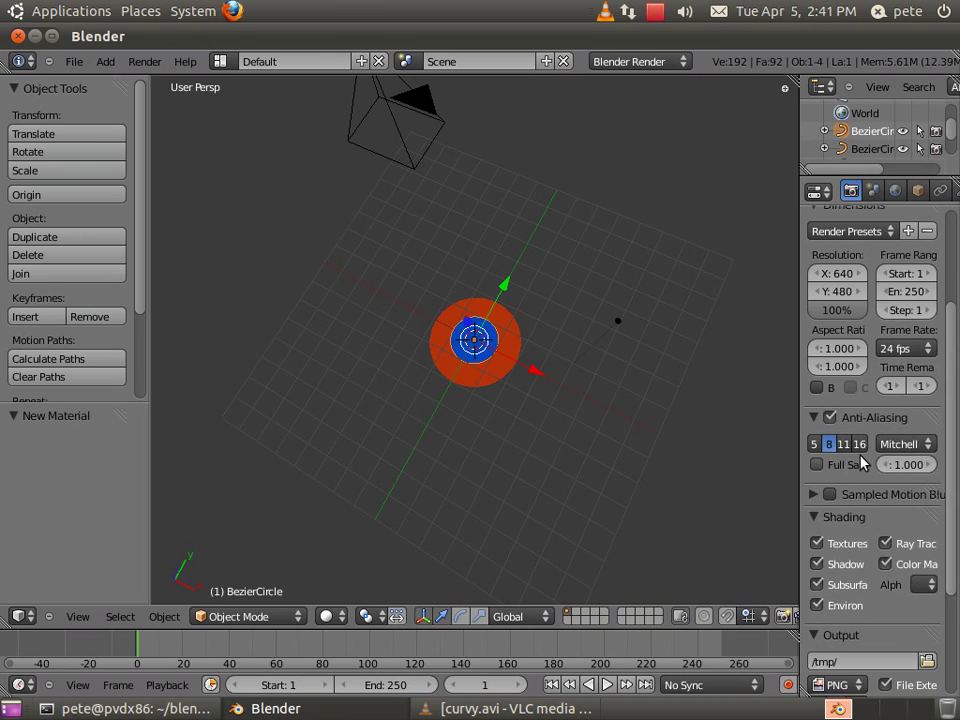
{"action": "left_click", "coordinate": [815, 617]}
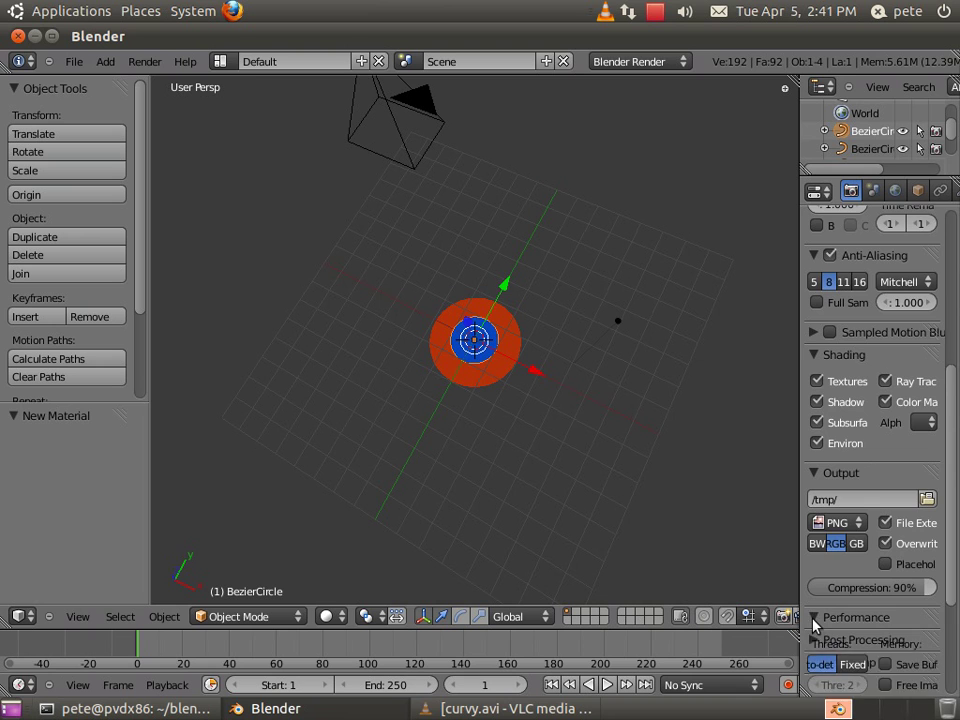
{"action": "scroll", "coordinate": [820, 620], "scroll_direction": "down", "scroll_amount": 3}
{"action": "left_click", "coordinate": [836, 612]}
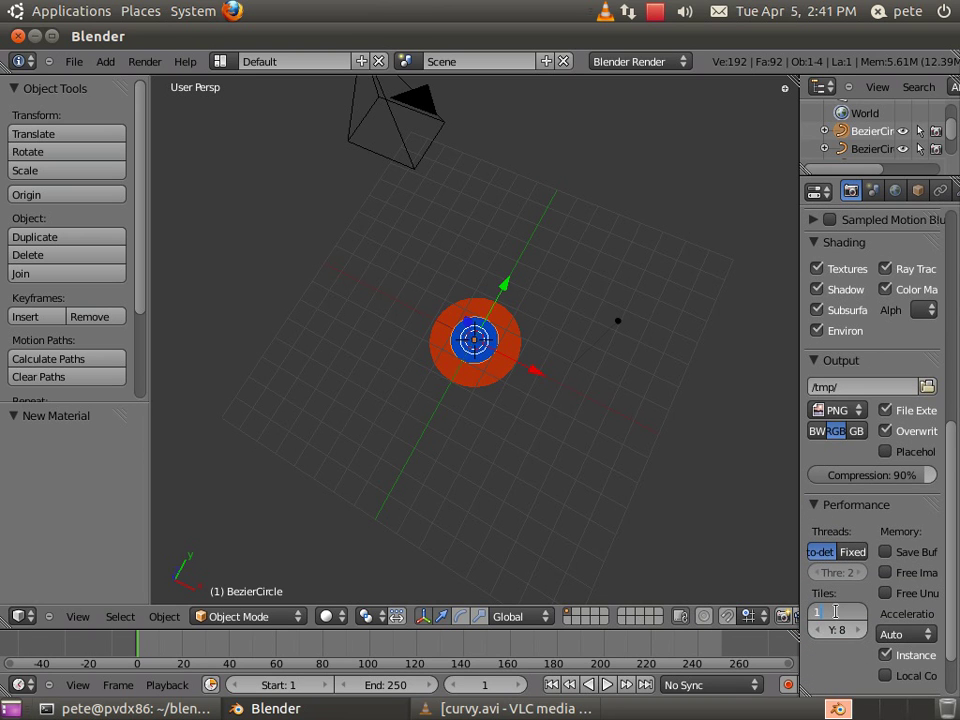
{"action": "type", "text": "1"}
{"action": "key", "text": "Return"}
Step: Turn off Color Management in the Shading settings
{"action": "scroll", "coordinate": [870, 608], "scroll_direction": "up", "scroll_amount": 7}
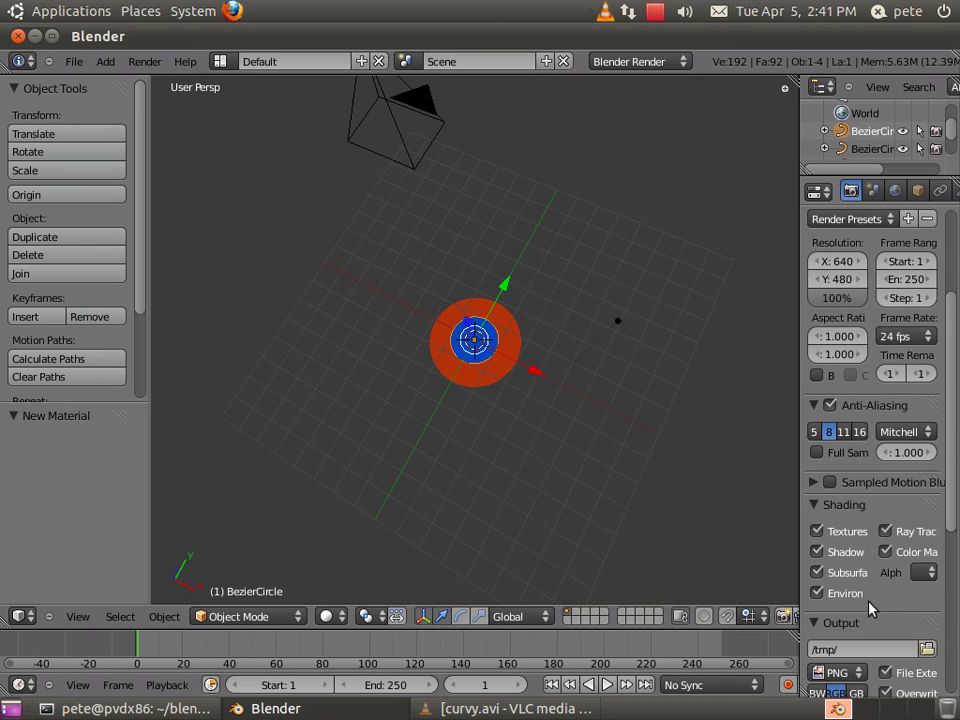
{"action": "scroll", "coordinate": [870, 608], "scroll_direction": "up", "scroll_amount": 2}
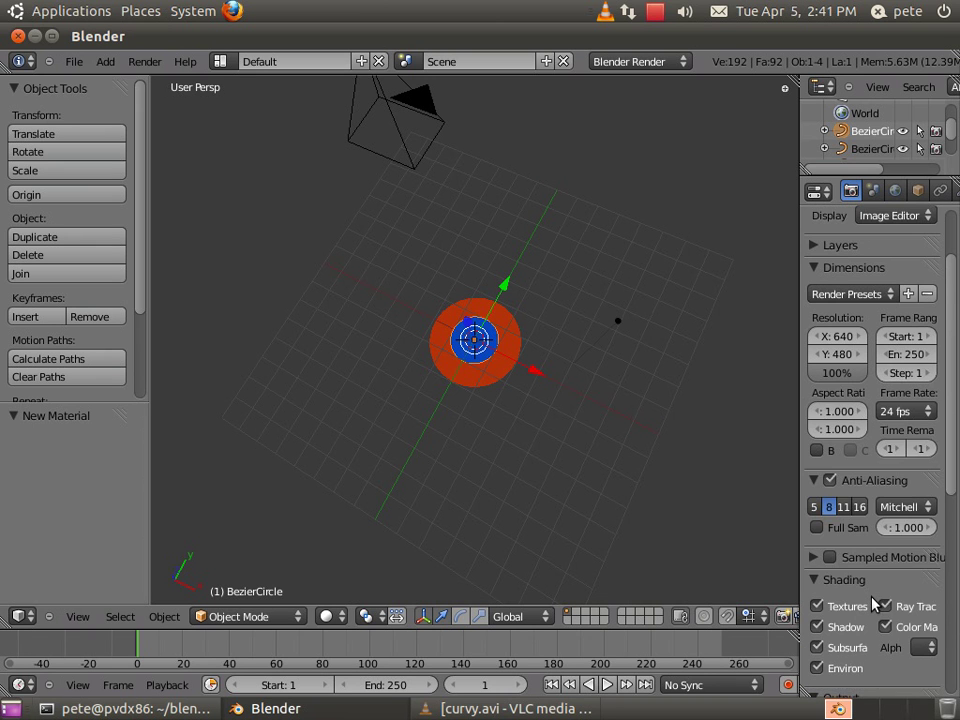
{"action": "scroll", "coordinate": [873, 605], "scroll_direction": "down", "scroll_amount": 2}
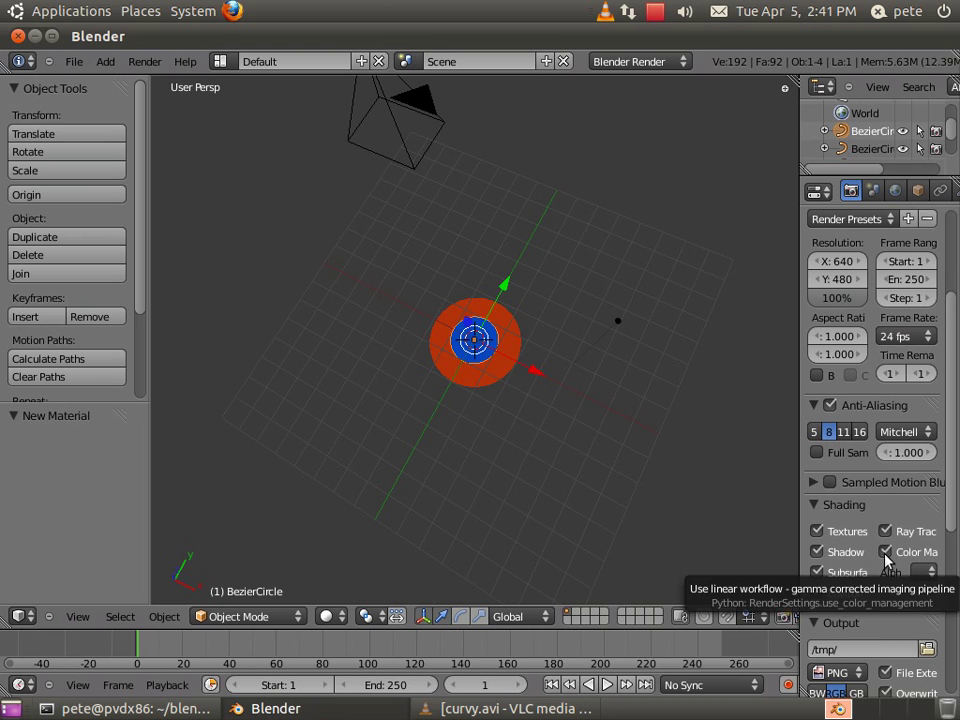
{"action": "left_click", "coordinate": [885, 556]}
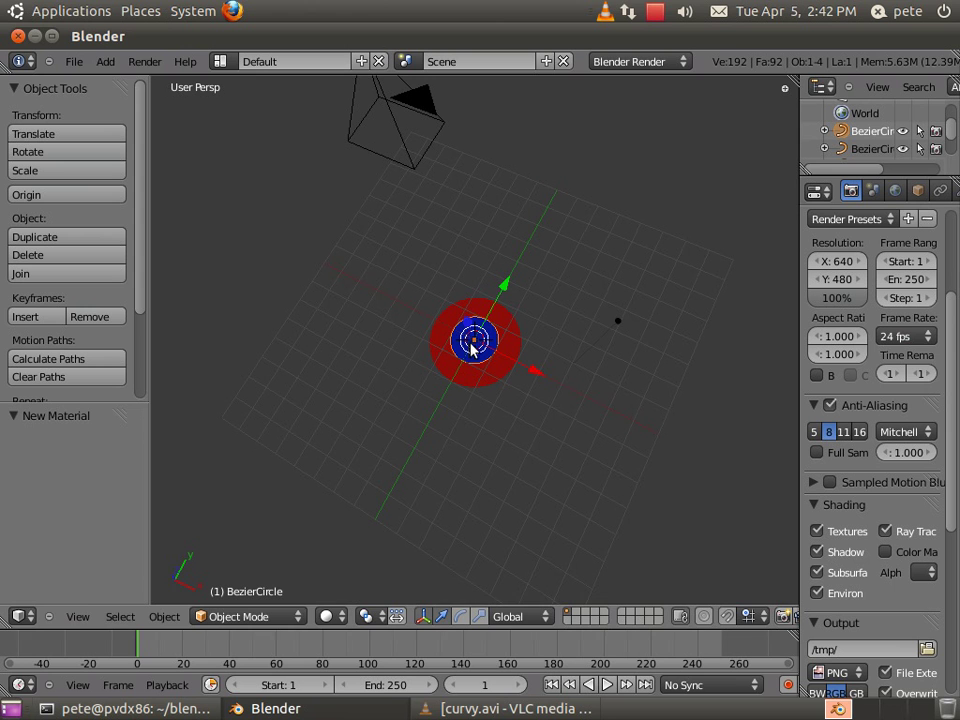
{"action": "middle_click_drag", "start_coordinate": [493, 325], "coordinate": [452, 370]}
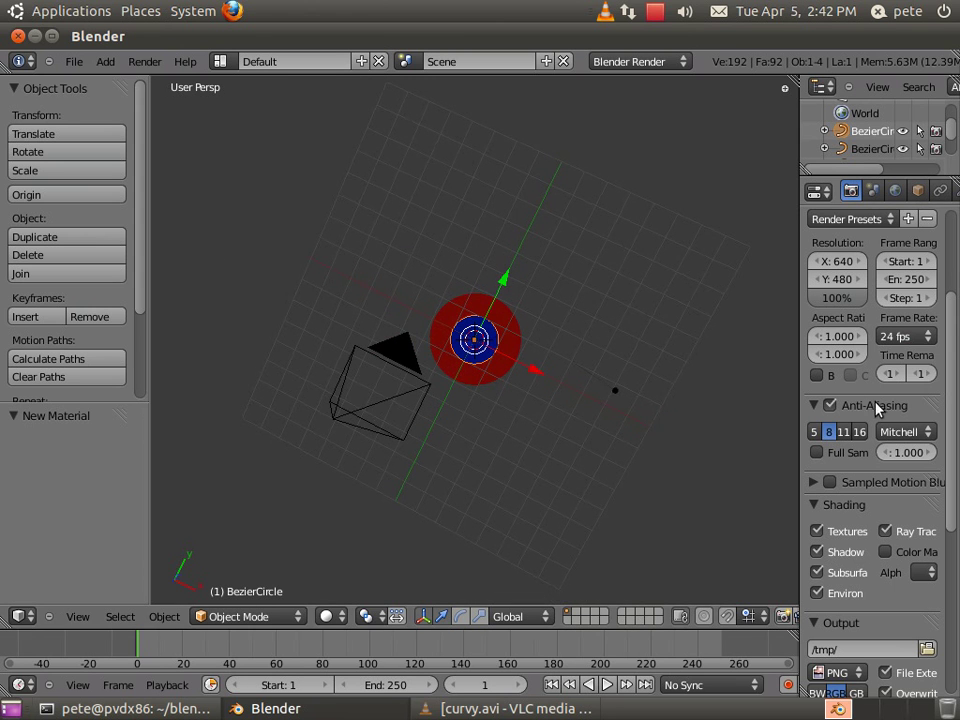
{"action": "scroll", "coordinate": [870, 420], "scroll_direction": "up", "scroll_amount": 4}
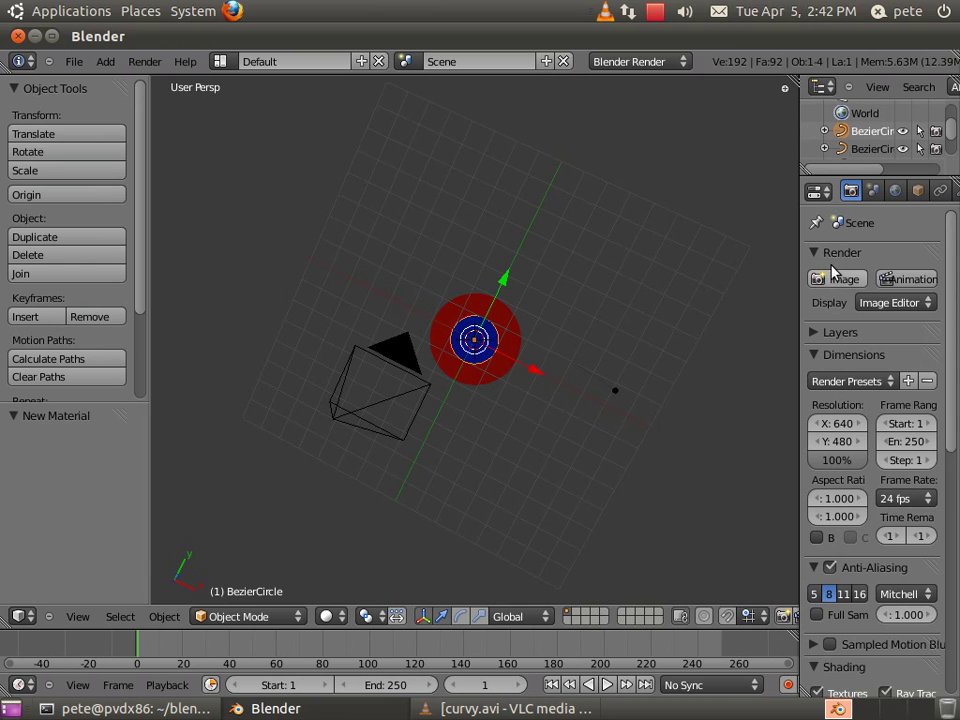
Step: Render a still frame, then turn the main area into the Node Editor
{"action": "left_click", "coordinate": [843, 281]}
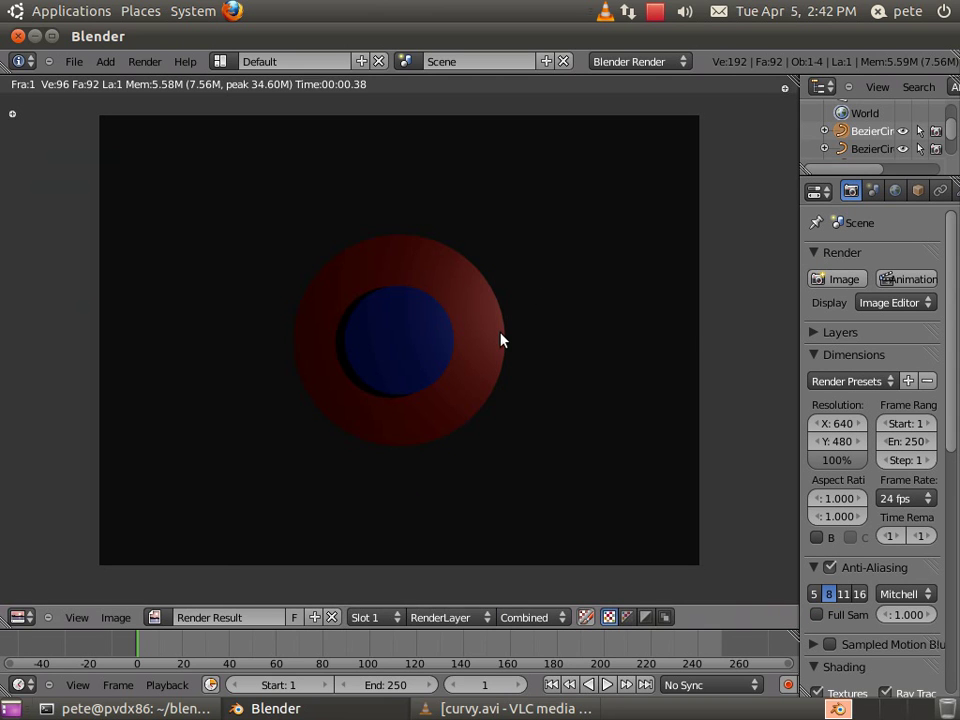
{"action": "key", "text": "Escape"}
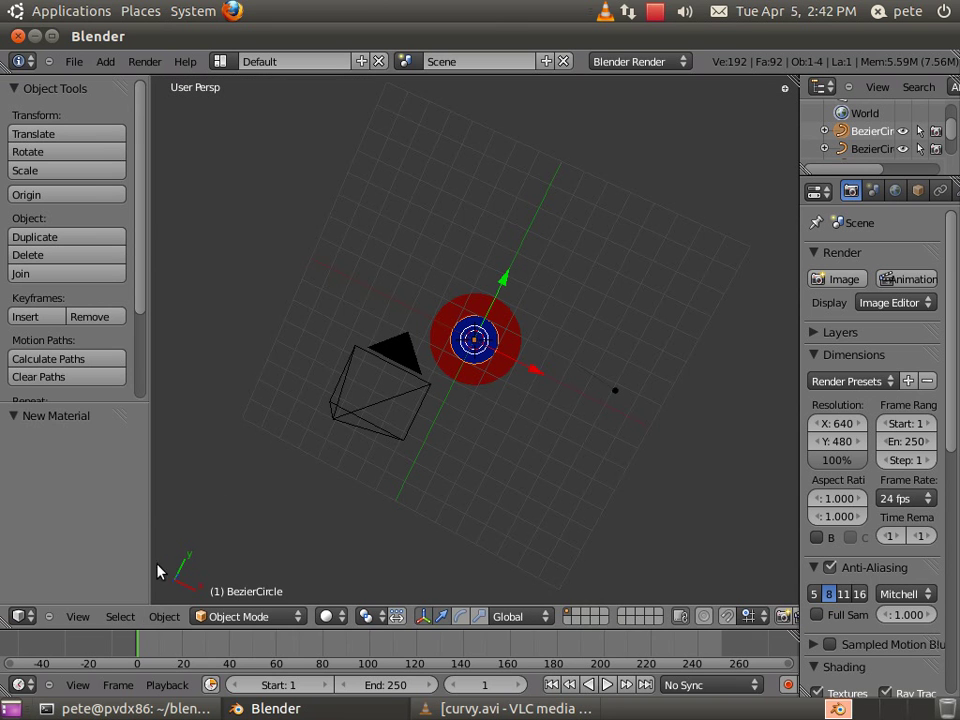
{"action": "left_click", "coordinate": [33, 617]}
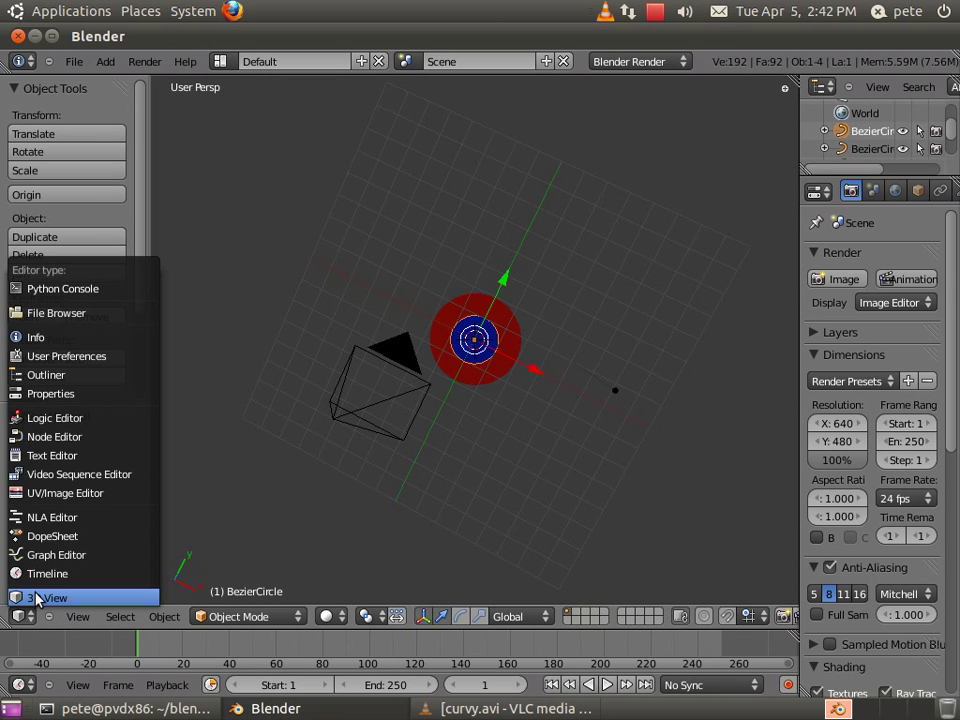
{"action": "left_click", "coordinate": [52, 438]}
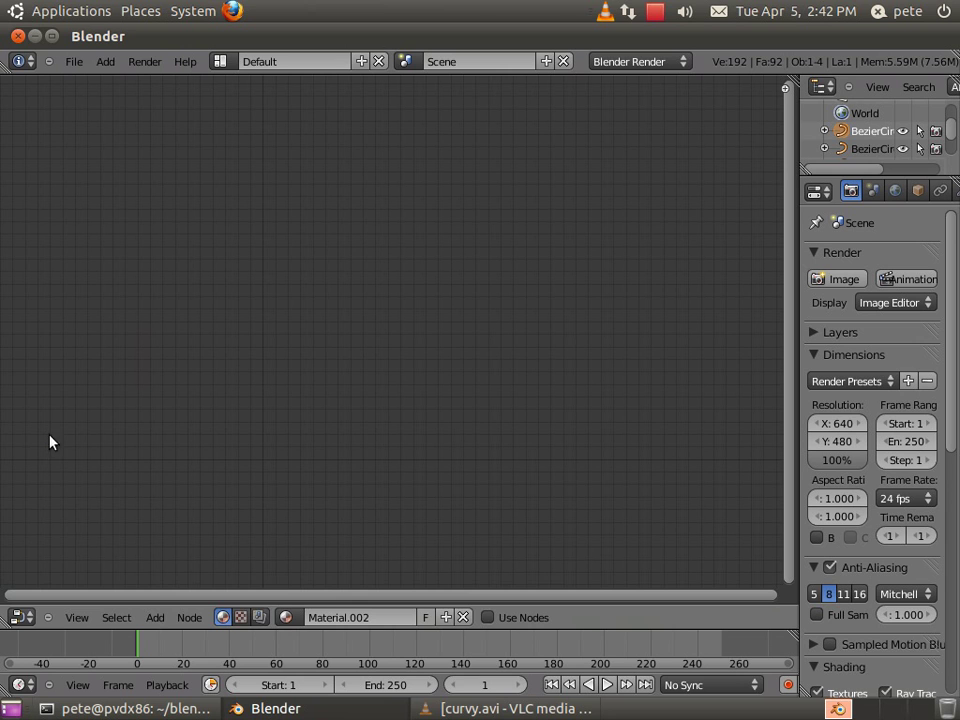
Step: Enable compositing nodes and spread the Render Layers and Composite nodes apart
{"action": "left_click", "coordinate": [260, 617]}
{"action": "left_click", "coordinate": [287, 617]}
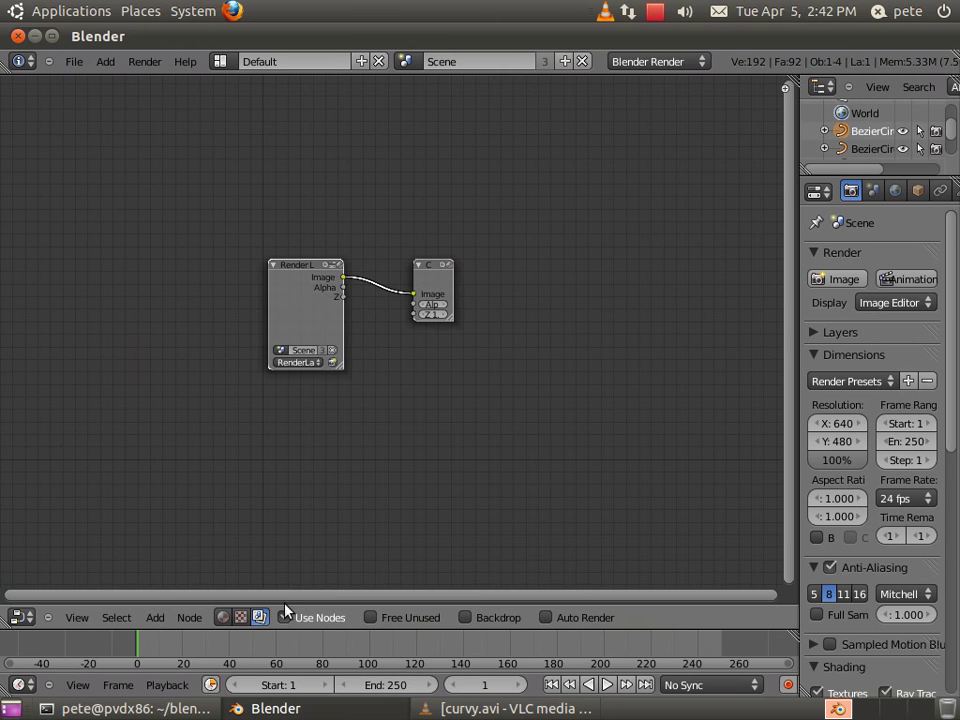
{"action": "left_click_drag", "start_coordinate": [326, 268], "coordinate": [192, 260]}
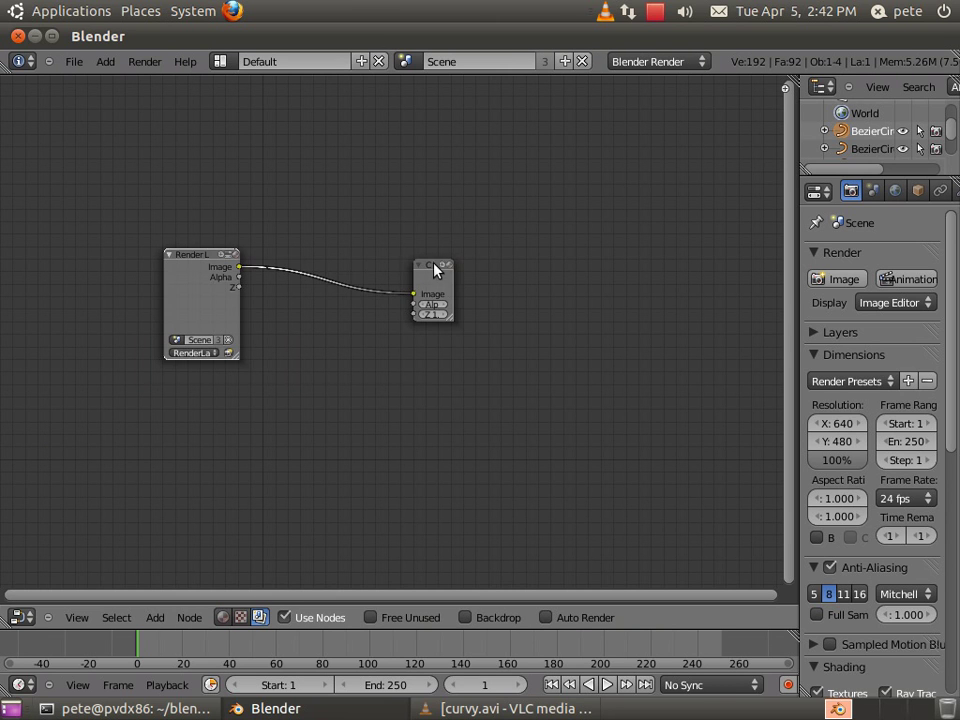
{"action": "left_click_drag", "start_coordinate": [435, 268], "coordinate": [200, 590]}
Step: Add two ID Mask nodes, removing their automatic links to the Composite node
{"action": "left_click", "coordinate": [155, 617]}
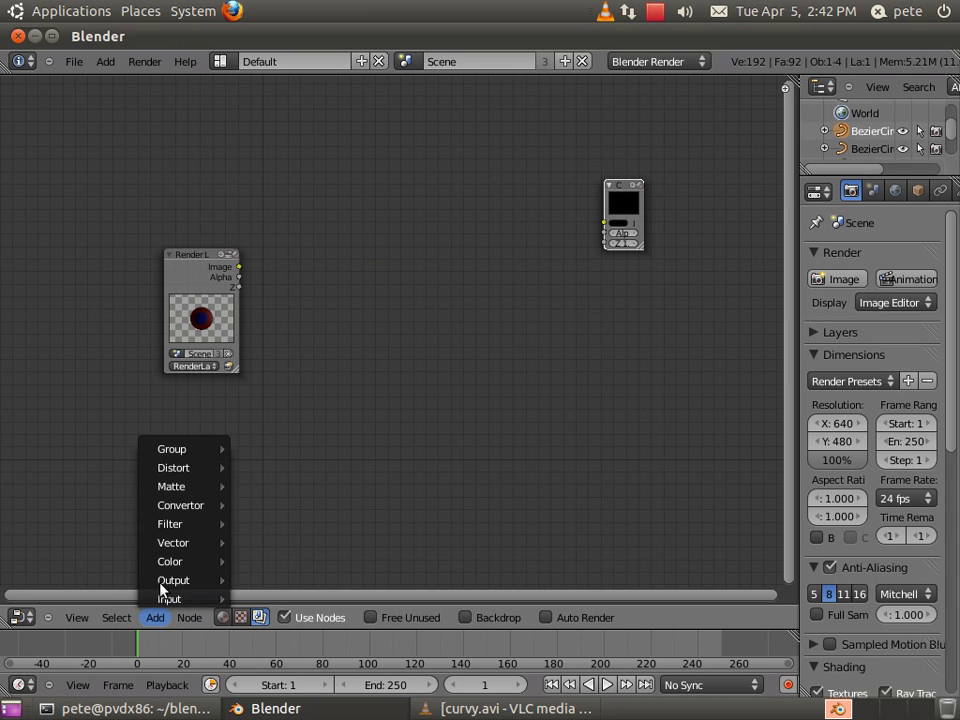
{"action": "mouse_move", "coordinate": [191, 505]}
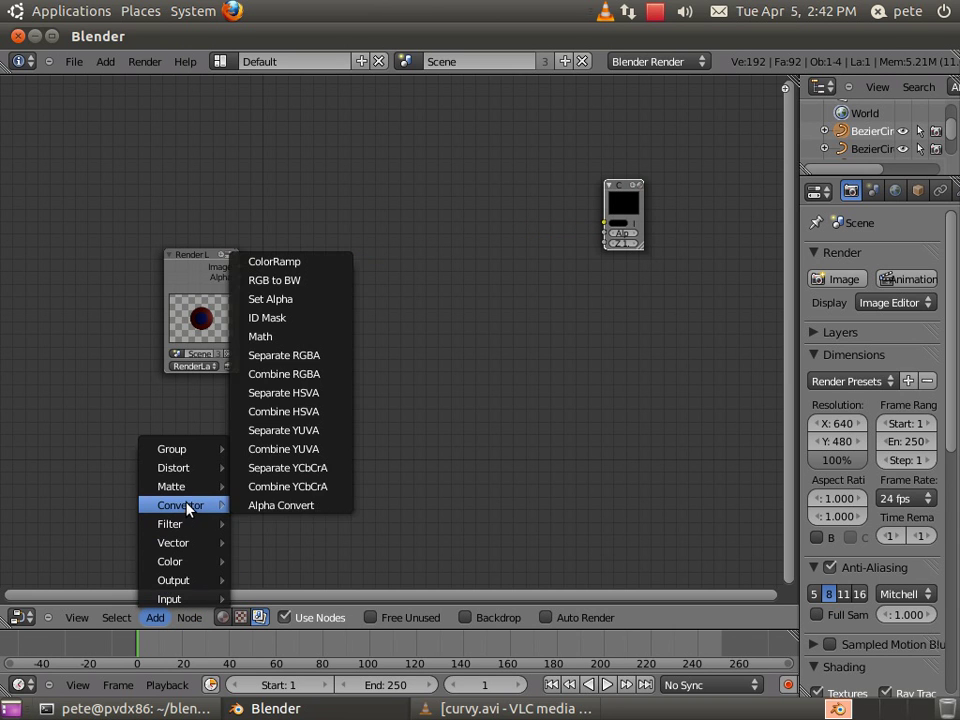
{"action": "left_click", "coordinate": [326, 317]}
{"action": "left_click_drag", "start_coordinate": [607, 236], "coordinate": [317, 476]}
{"action": "left_click", "coordinate": [155, 617]}
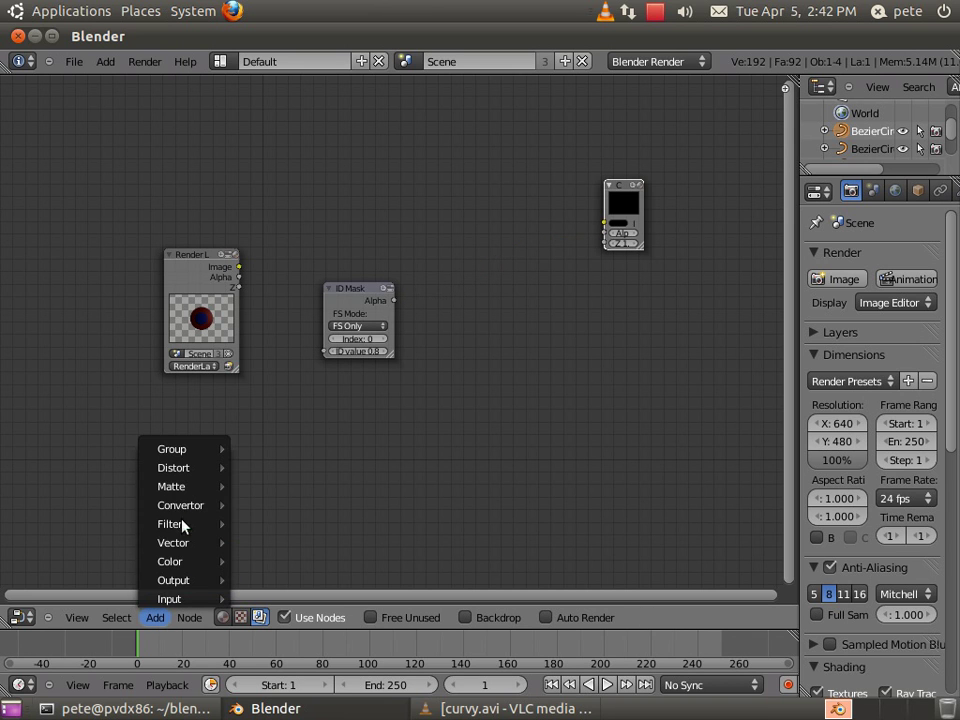
{"action": "mouse_move", "coordinate": [197, 506]}
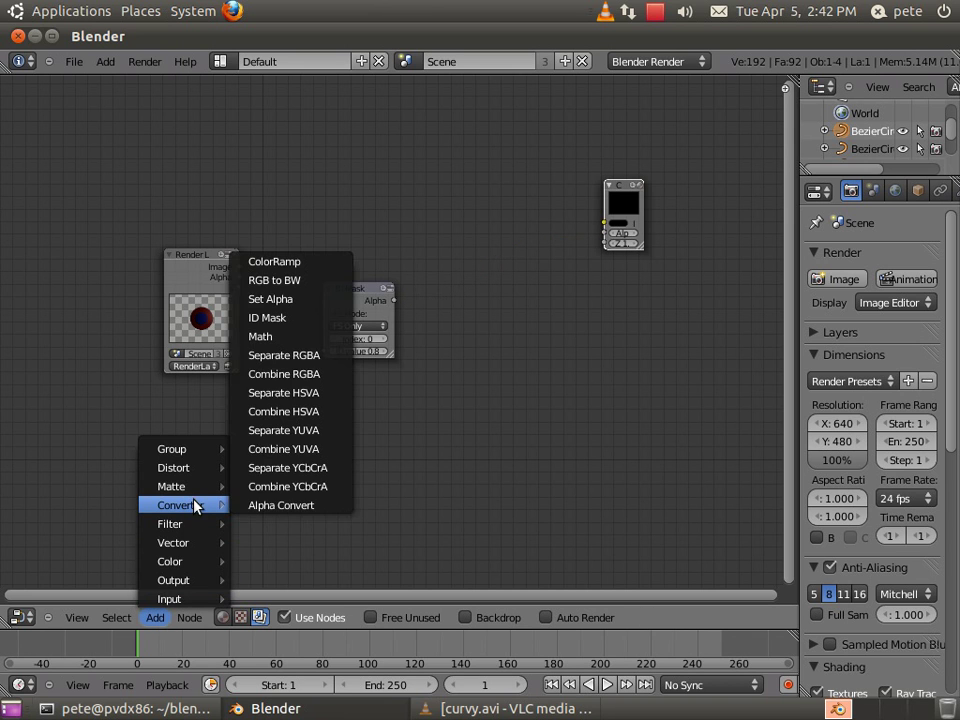
{"action": "left_click", "coordinate": [317, 319]}
{"action": "left_click", "coordinate": [327, 521]}
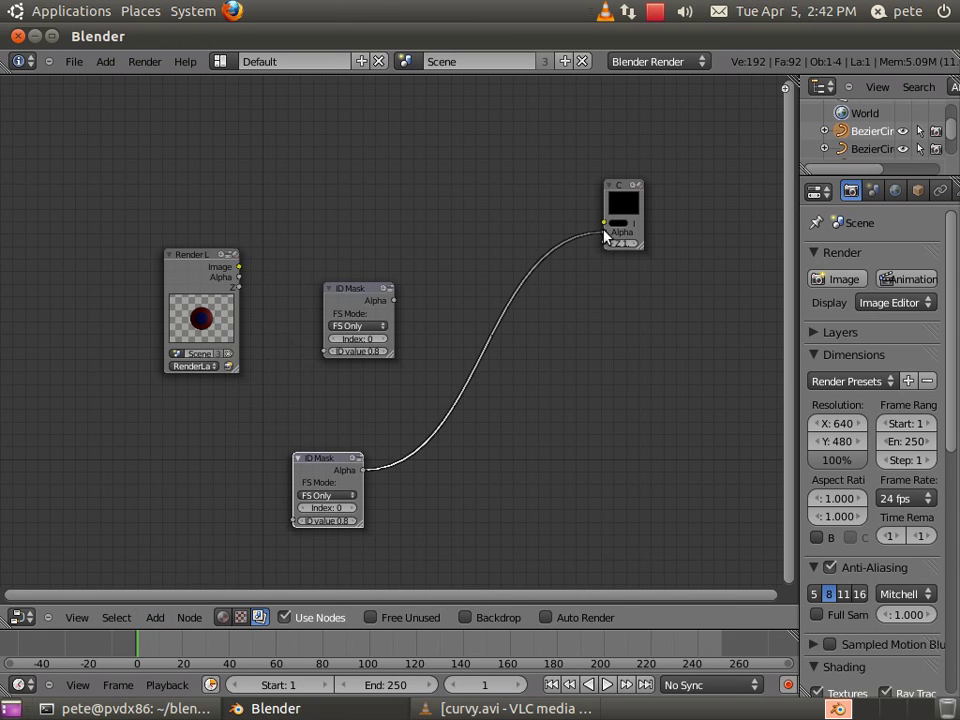
{"action": "left_click_drag", "start_coordinate": [607, 236], "coordinate": [150, 515]}
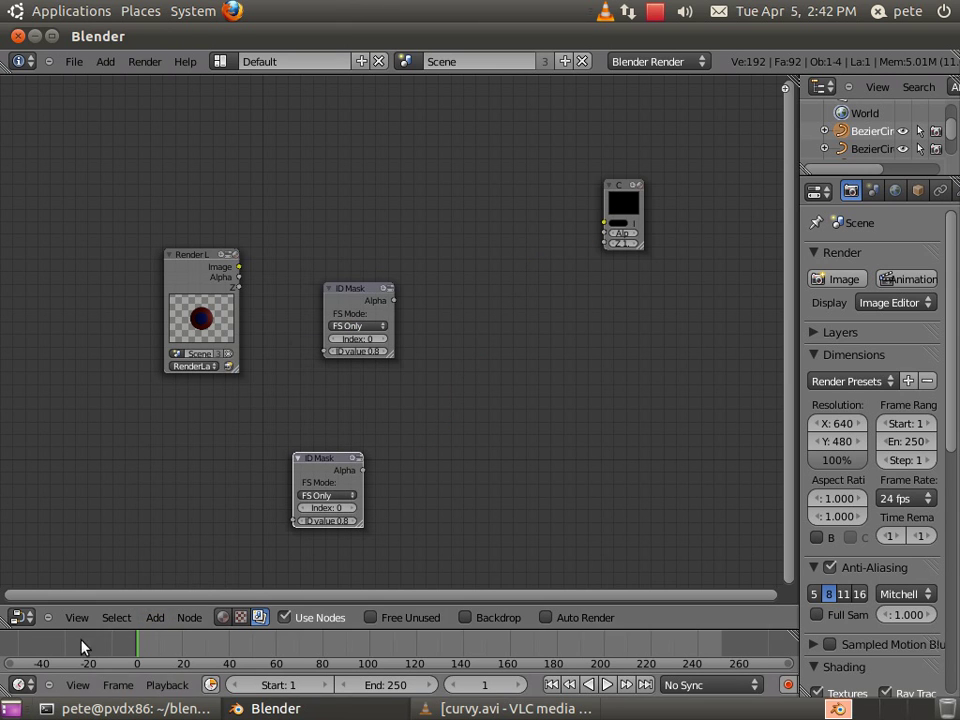
Step: Add a Double Edge Mask node between the masks and remove its automatic link
{"action": "left_click", "coordinate": [155, 617]}
{"action": "mouse_move", "coordinate": [175, 559]}
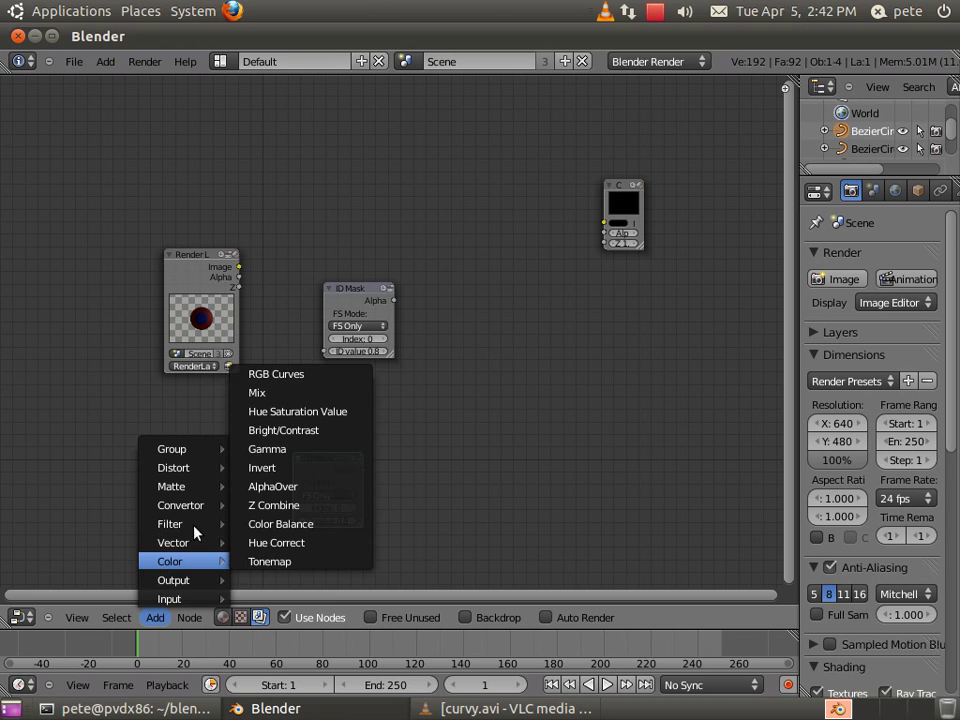
{"action": "mouse_move", "coordinate": [140, 526]}
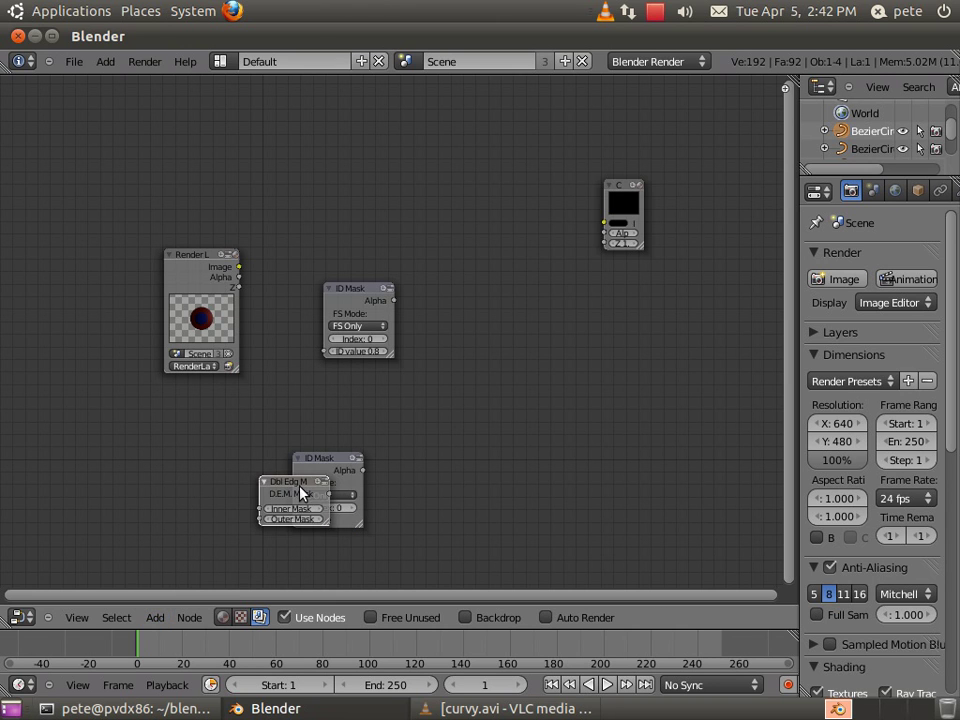
{"action": "left_click_drag", "start_coordinate": [303, 492], "coordinate": [506, 350]}
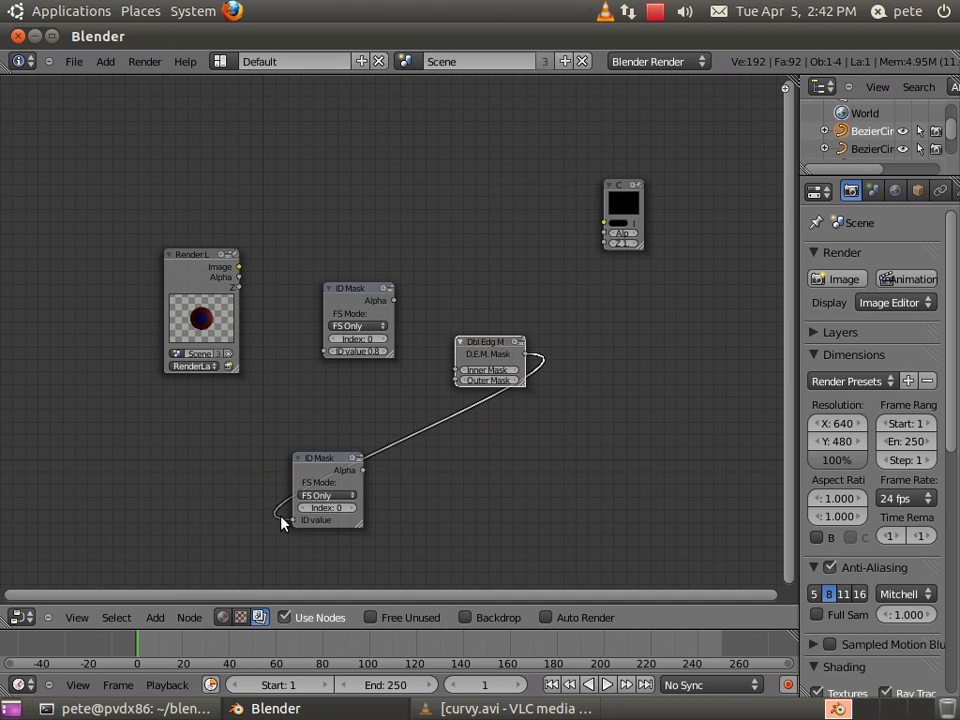
{"action": "left_click_drag", "start_coordinate": [282, 522], "coordinate": [122, 636]}
Step: Add a Blur node right of the Double Edge Mask and shift the Composite node aside
{"action": "left_click", "coordinate": [155, 617]}
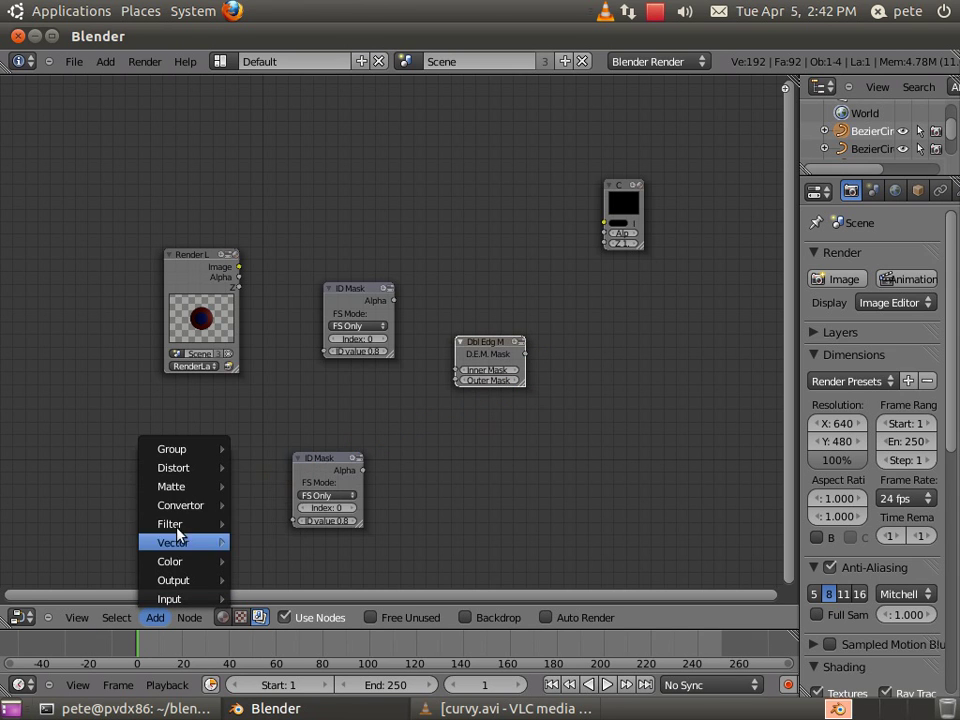
{"action": "mouse_move", "coordinate": [185, 524]}
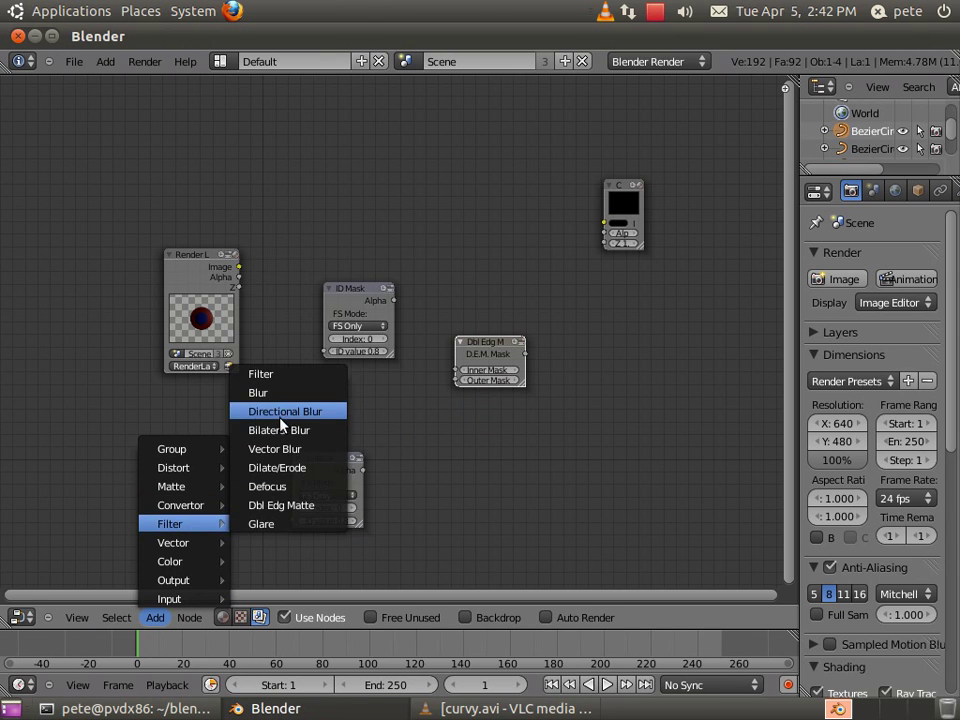
{"action": "left_click", "coordinate": [259, 393]}
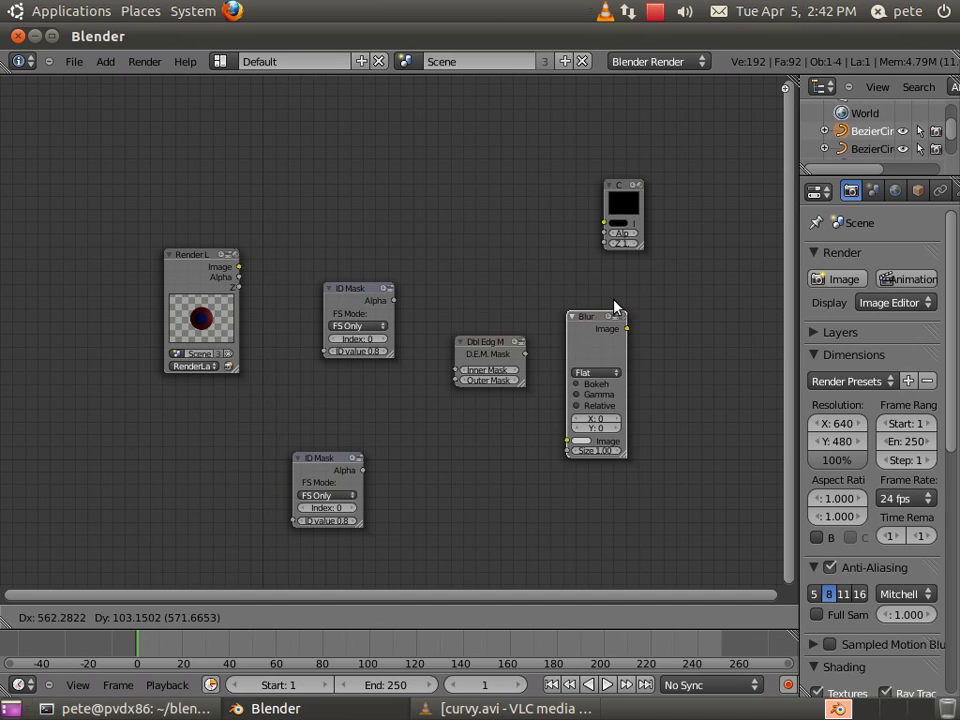
{"action": "left_click", "coordinate": [588, 256]}
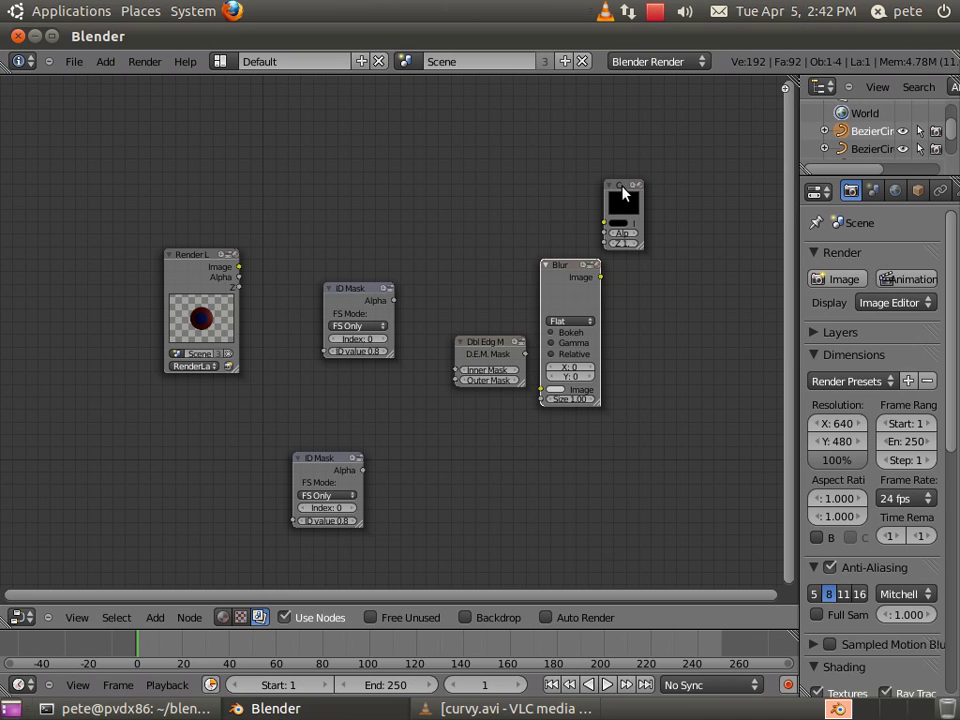
{"action": "left_click_drag", "start_coordinate": [622, 193], "coordinate": [676, 236]}
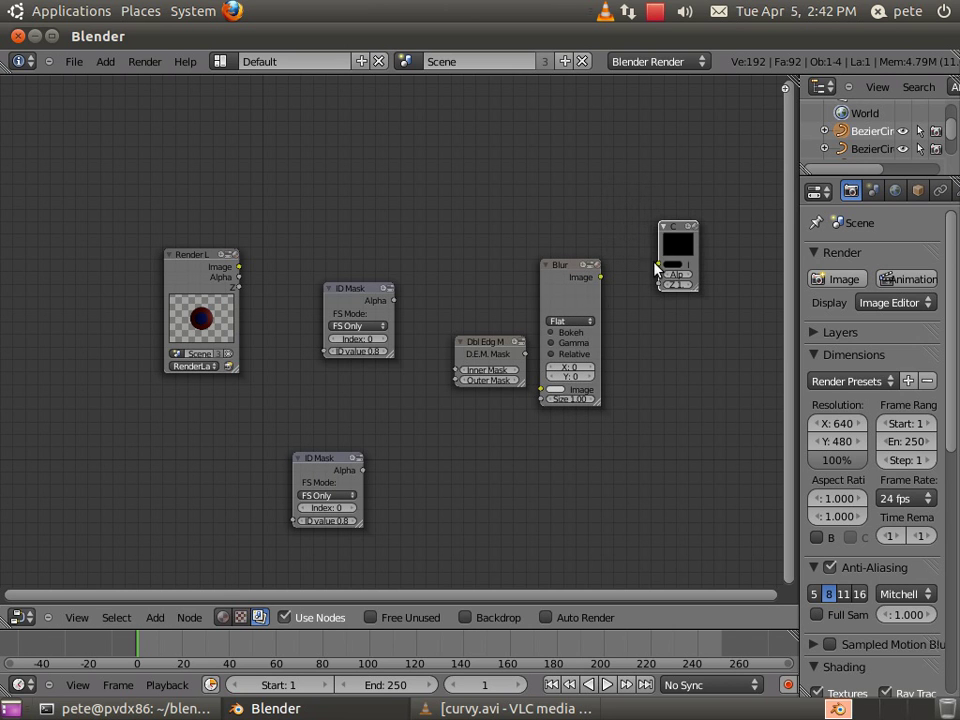
Step: Set the Blur to Fast Gaussian with size 8, then reposition the Dbl Edg Mask and upper ID Mask
{"action": "left_click", "coordinate": [578, 322]}
{"action": "left_click", "coordinate": [572, 257]}
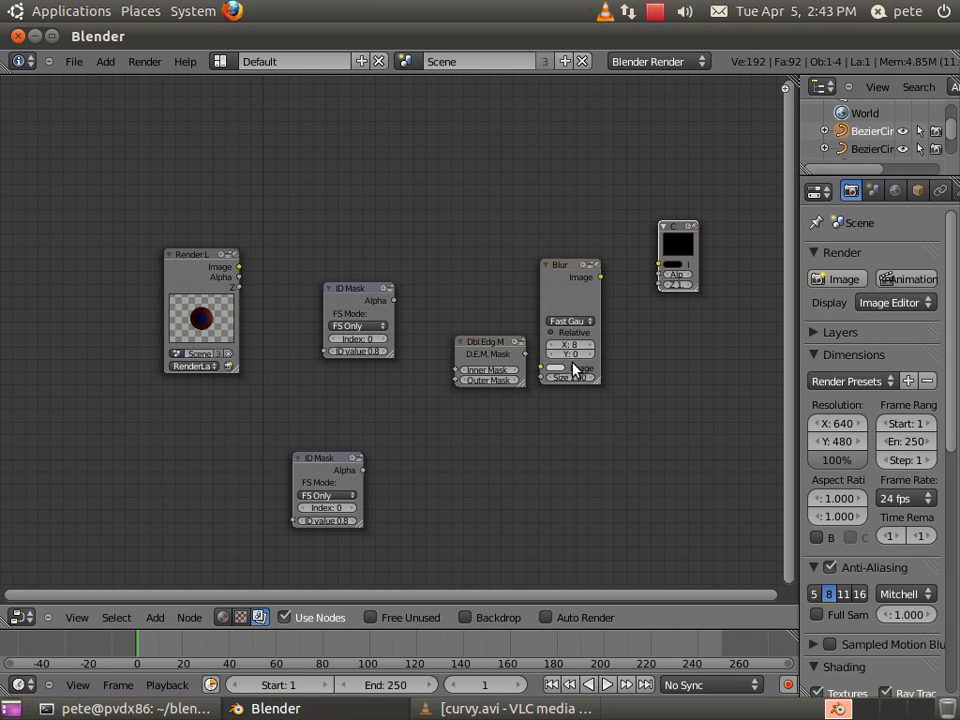
{"action": "left_click", "coordinate": [572, 355]}
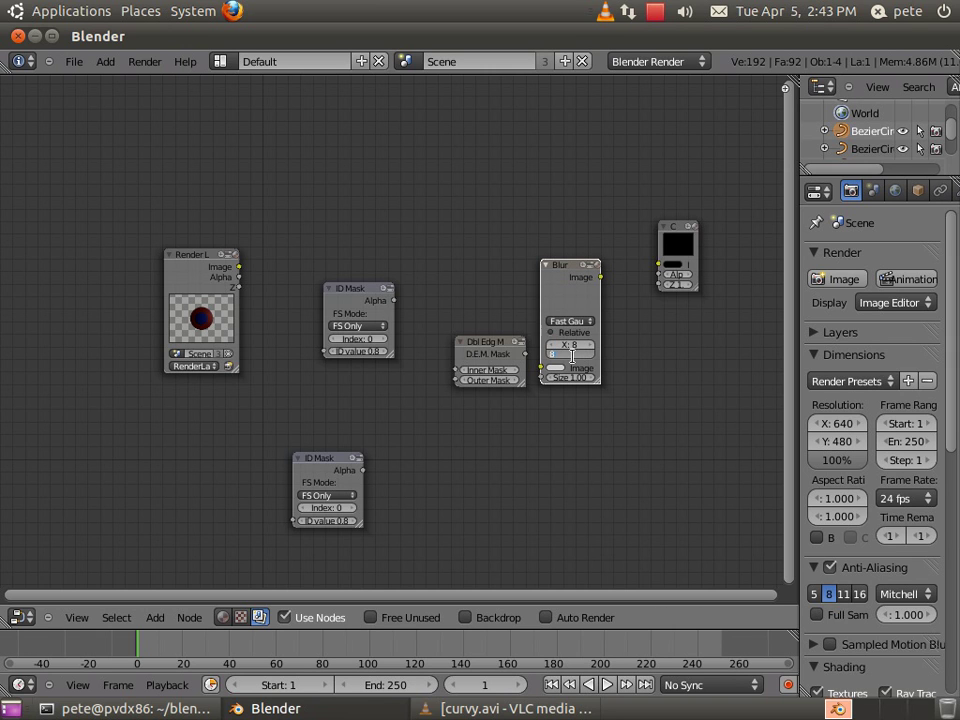
{"action": "type", "text": "8"}
{"action": "key", "text": "Return"}
{"action": "left_click_drag", "start_coordinate": [481, 347], "coordinate": [458, 350]}
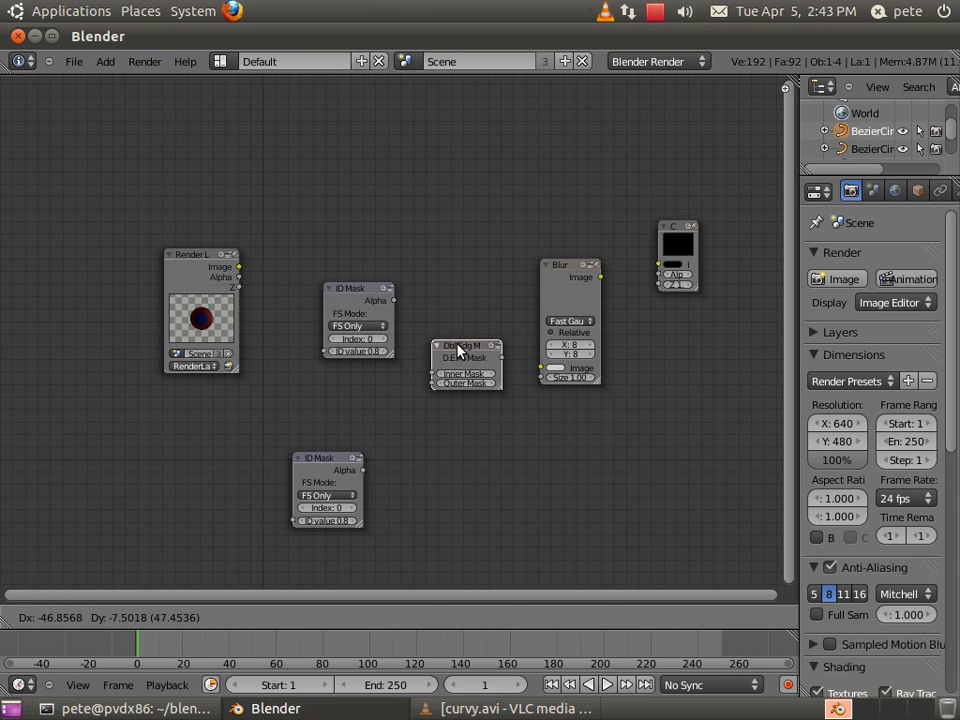
{"action": "left_click_drag", "start_coordinate": [338, 290], "coordinate": [237, 278]}
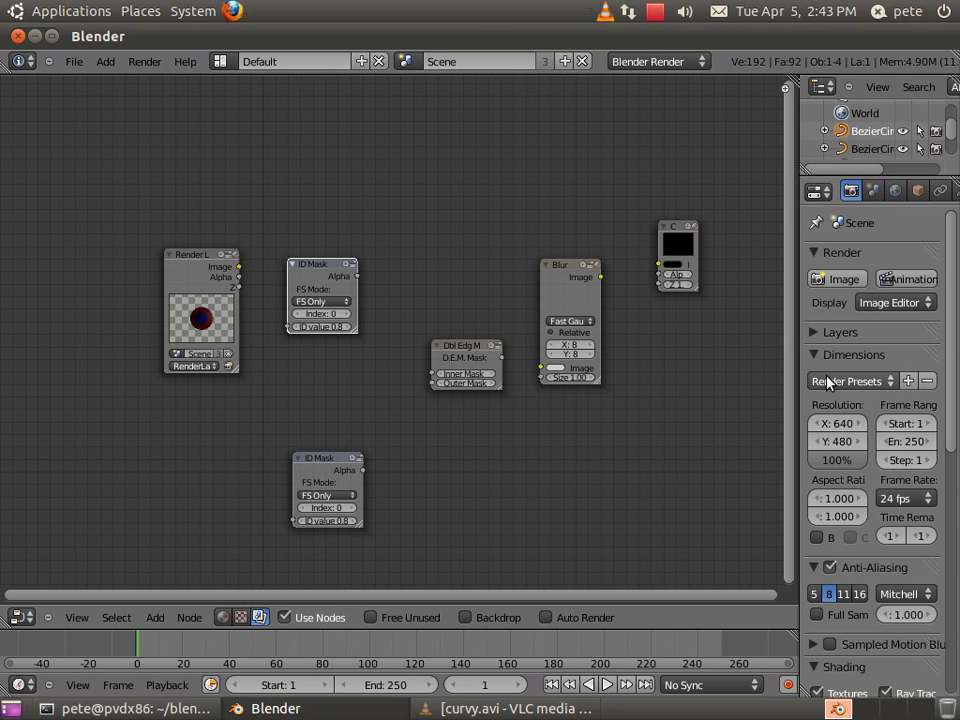
Step: Enable the Object Index pass and link IndexOB into the ID Mask nodes' ID value inputs
{"action": "left_click", "coordinate": [816, 331]}
{"action": "scroll", "coordinate": [825, 420], "scroll_direction": "down", "scroll_amount": 6}
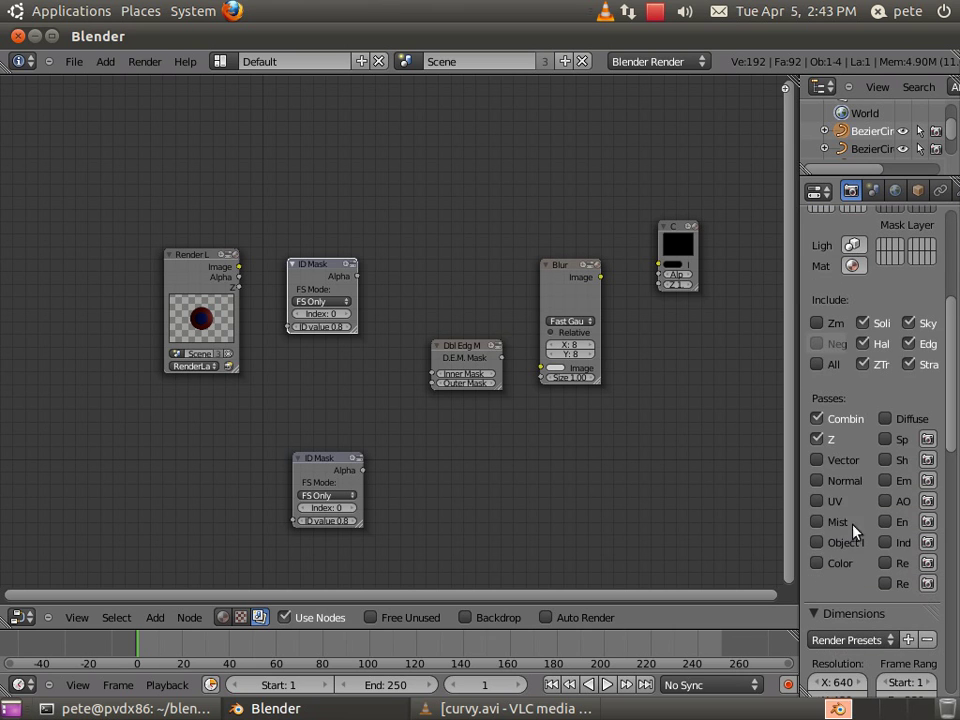
{"action": "left_click", "coordinate": [817, 543]}
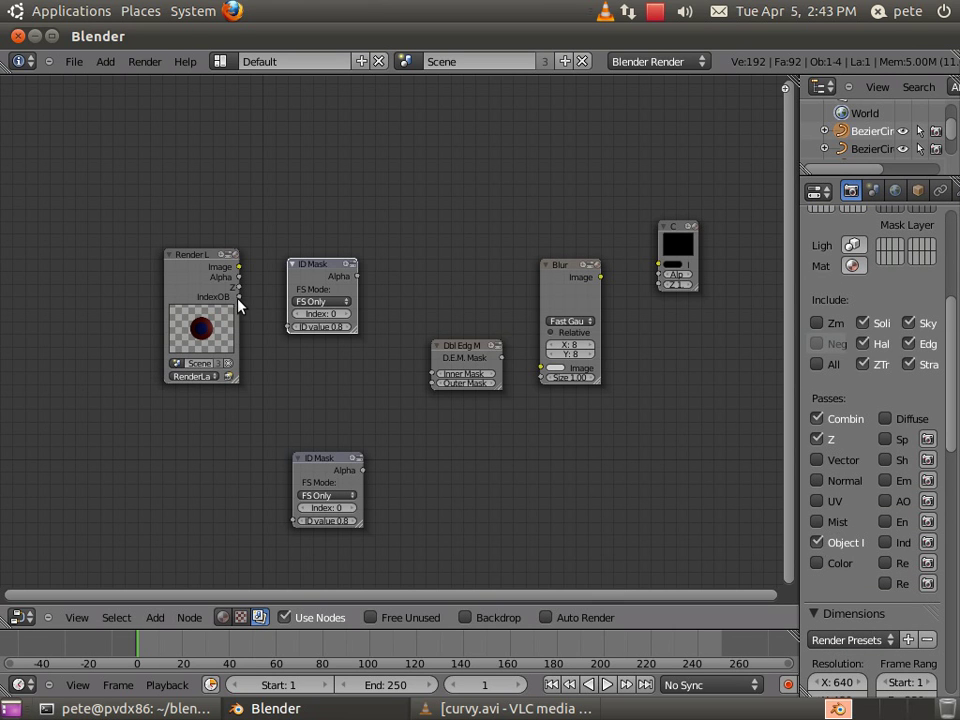
{"action": "left_click_drag", "start_coordinate": [280, 330], "coordinate": [293, 521]}
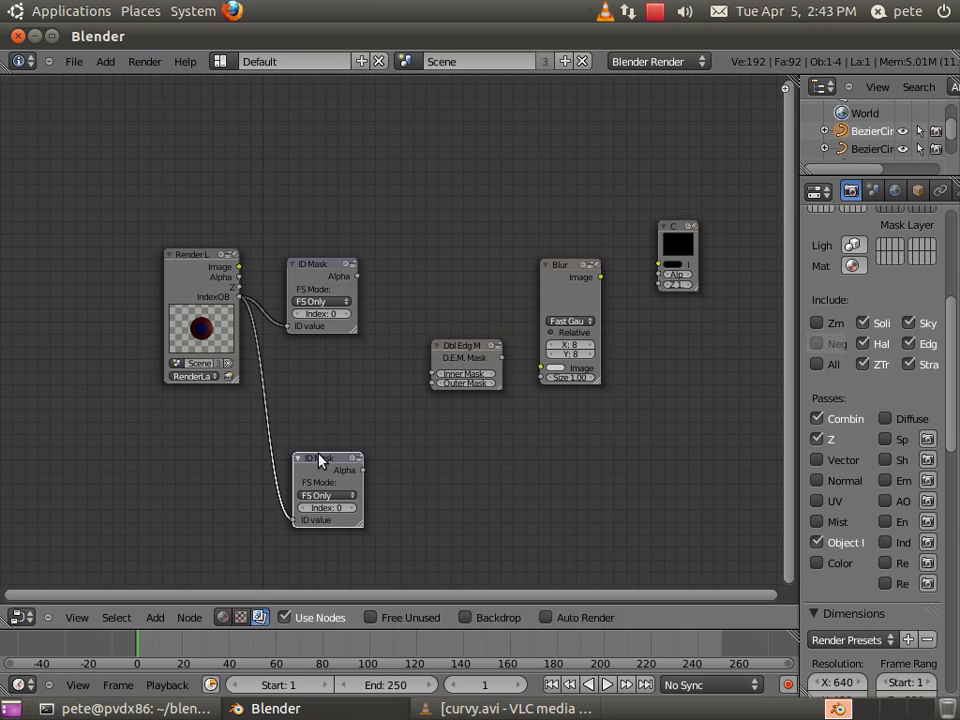
{"action": "left_click_drag", "start_coordinate": [321, 456], "coordinate": [310, 441]}
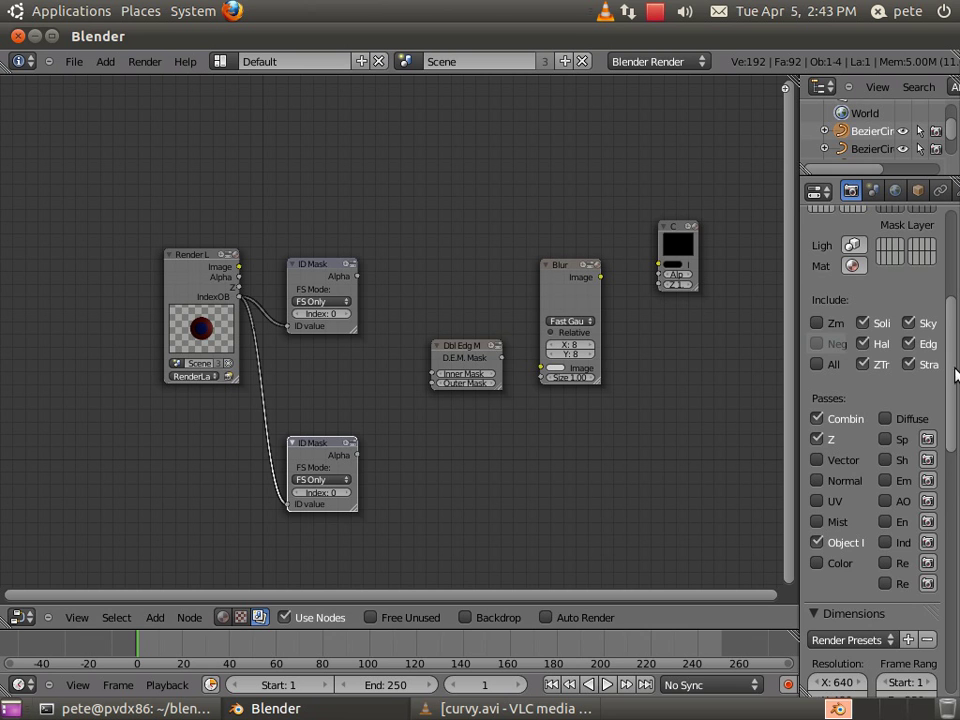
Step: Nudge the Dbl Edg Mask and upper ID Mask, and lift the lower ID Mask beneath it
{"action": "left_click_drag", "start_coordinate": [955, 375], "coordinate": [955, 517]}
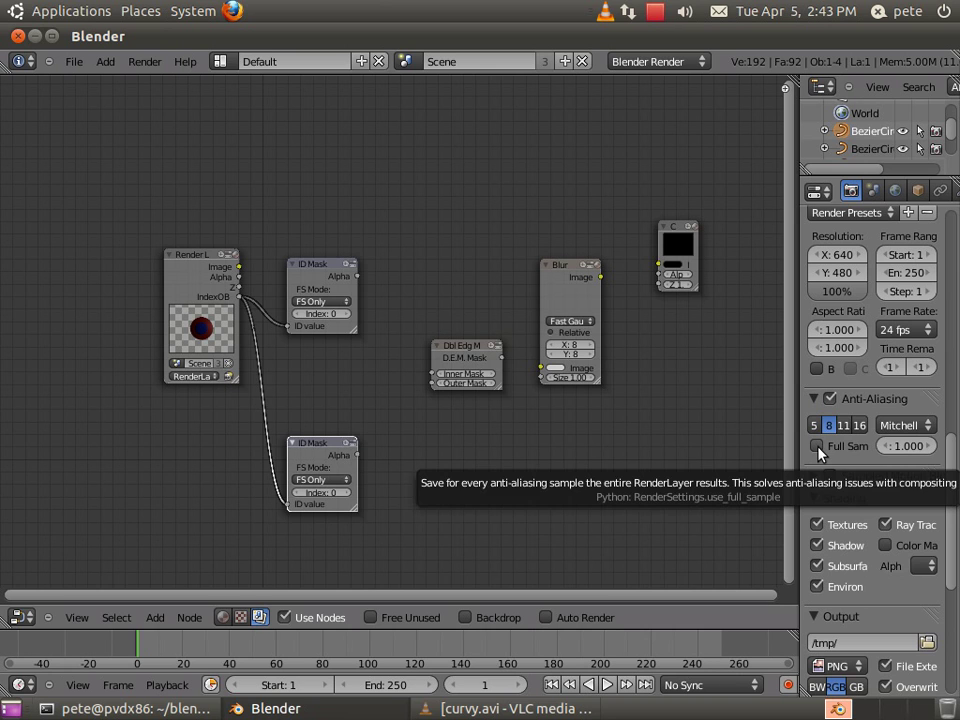
{"action": "left_click_drag", "start_coordinate": [460, 352], "coordinate": [457, 354]}
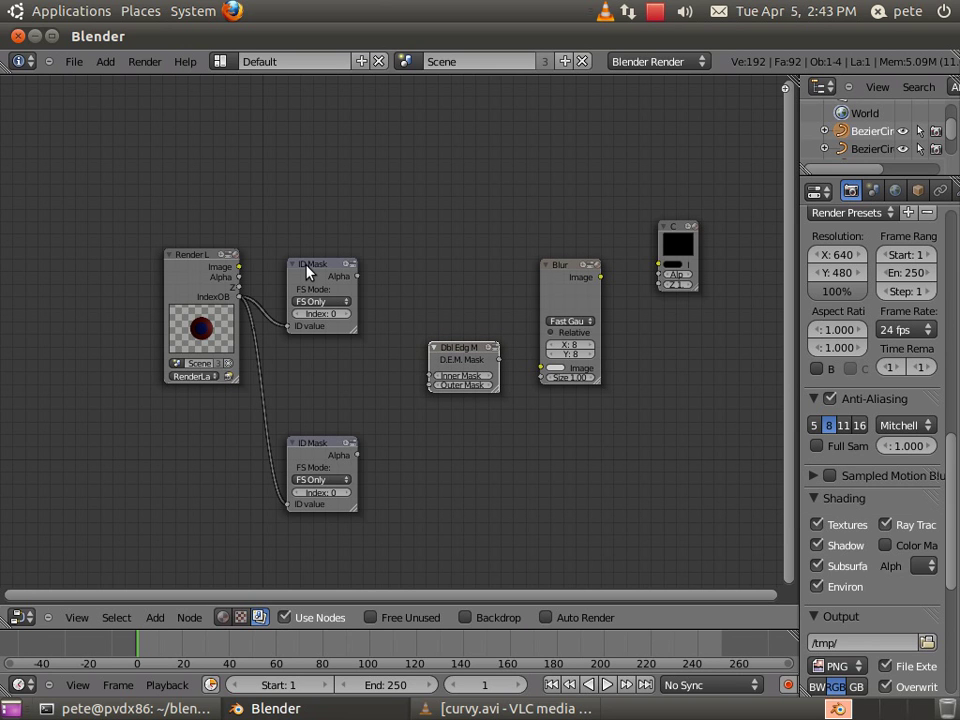
{"action": "mouse_move", "coordinate": [309, 268]}
{"action": "left_mouse_down"}
{"action": "mouse_move", "coordinate": [312, 286]}
{"action": "mouse_move", "coordinate": [309, 277]}
{"action": "left_mouse_up"}
{"action": "left_click_drag", "start_coordinate": [324, 443], "coordinate": [324, 403]}
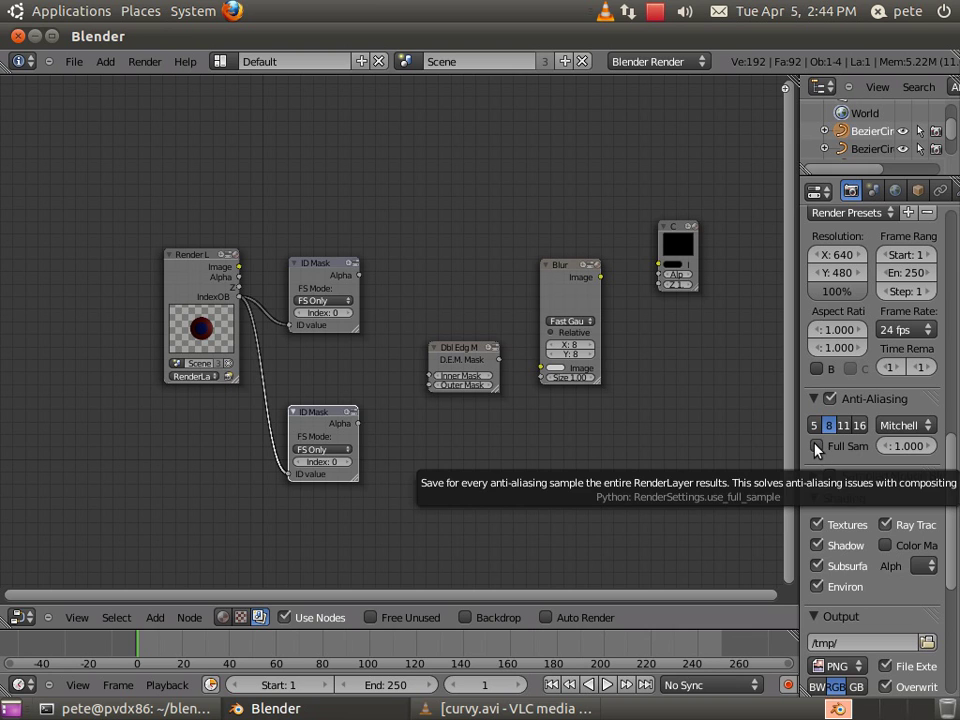
Step: Set both ID Mask nodes to Always, with indices 1 (upper) and 2 (lower)
{"action": "left_click", "coordinate": [315, 300]}
{"action": "left_click", "coordinate": [320, 287]}
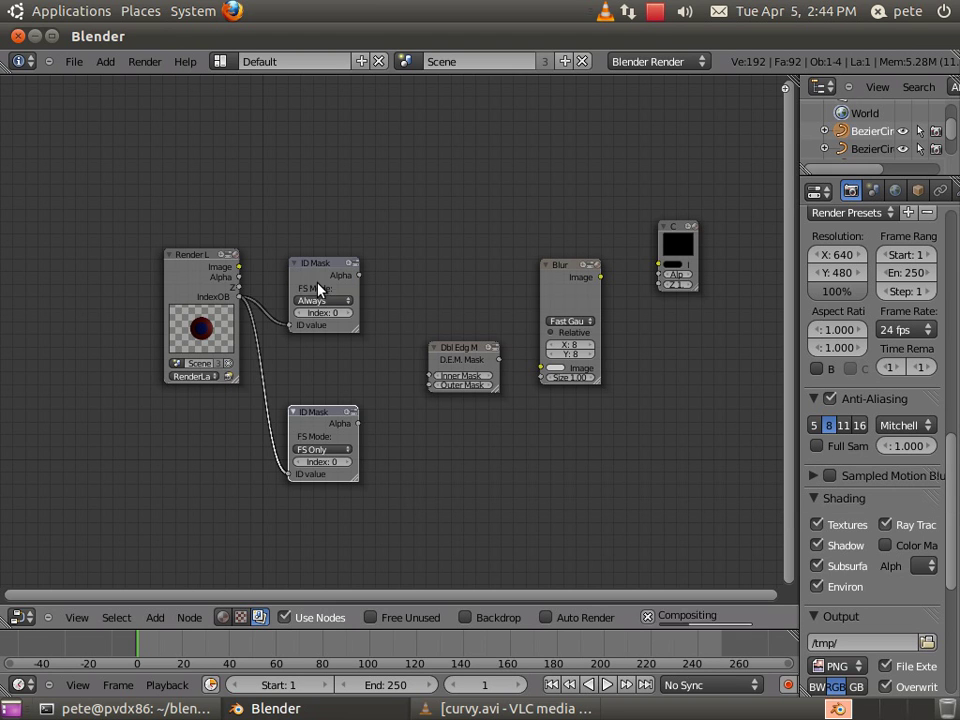
{"action": "left_click", "coordinate": [321, 449]}
{"action": "left_click", "coordinate": [327, 430]}
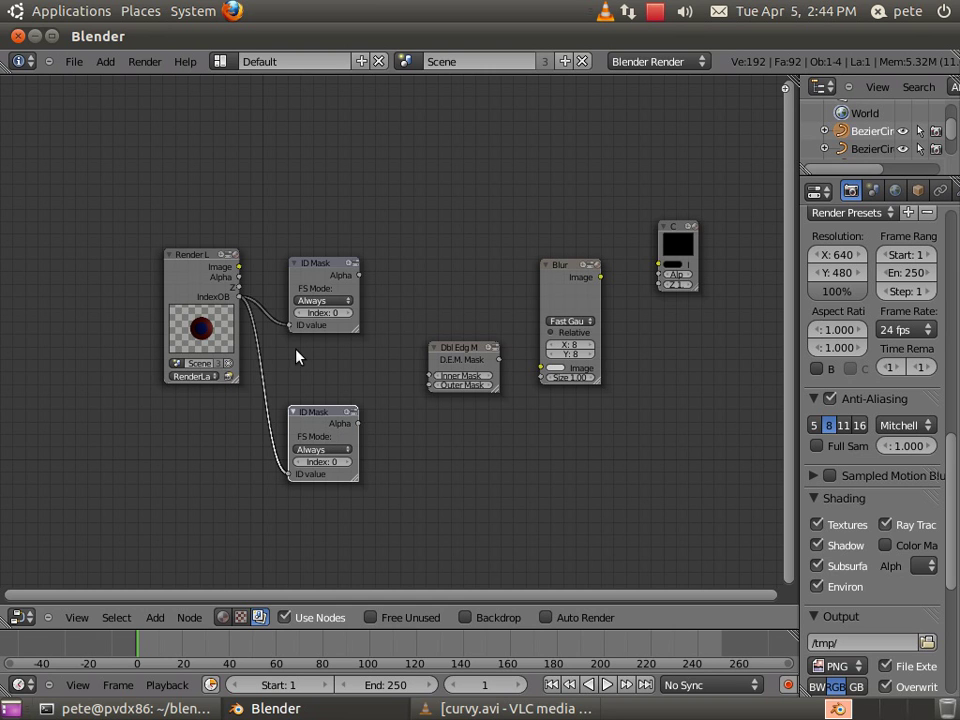
{"action": "left_click", "coordinate": [348, 313]}
{"action": "left_click", "coordinate": [349, 463]}
{"action": "left_click", "coordinate": [349, 463]}
Step: Link the ID Mask alphas to Inner/Outer Mask, then Double Edge Mask to Blur to Composite
{"action": "left_click_drag", "start_coordinate": [358, 277], "coordinate": [428, 377]}
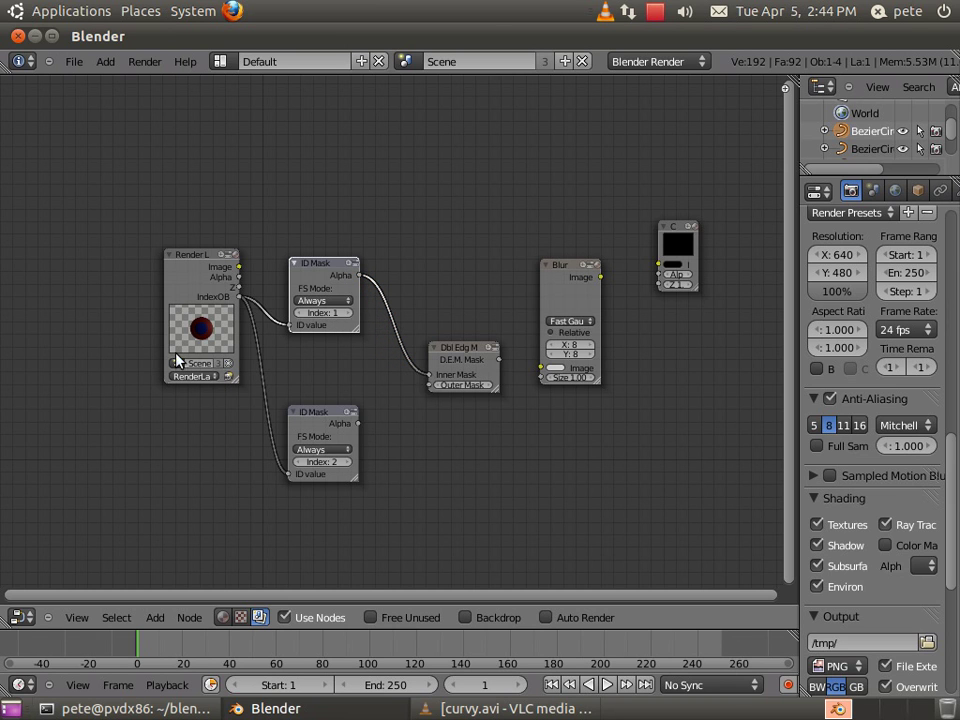
{"action": "left_click_drag", "start_coordinate": [358, 424], "coordinate": [430, 385]}
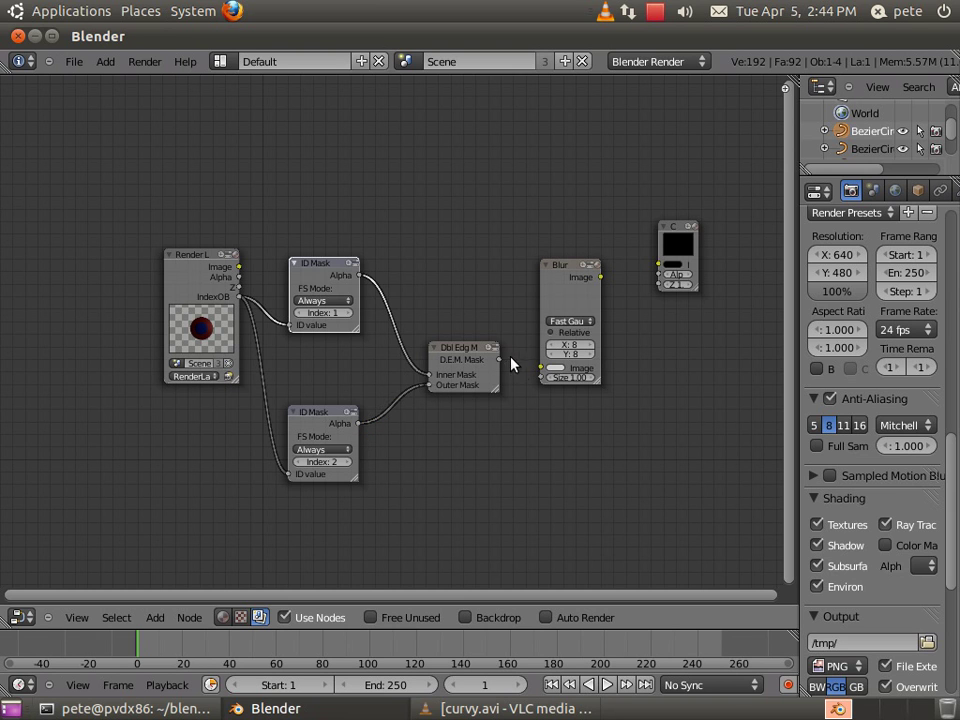
{"action": "left_click_drag", "start_coordinate": [498, 360], "coordinate": [542, 369]}
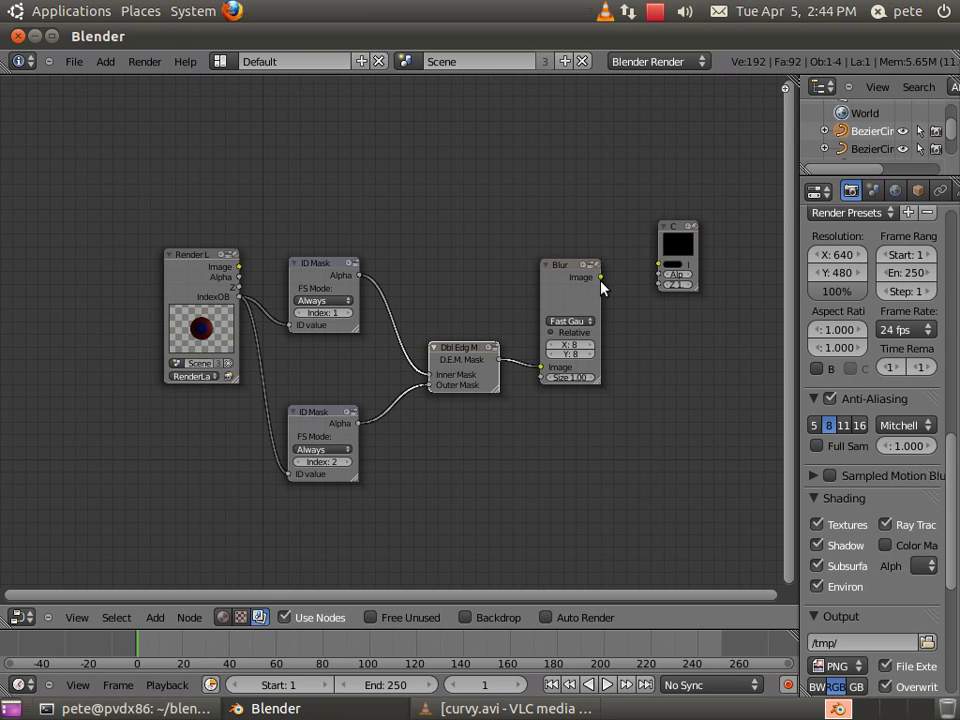
{"action": "left_click_drag", "start_coordinate": [600, 278], "coordinate": [660, 265]}
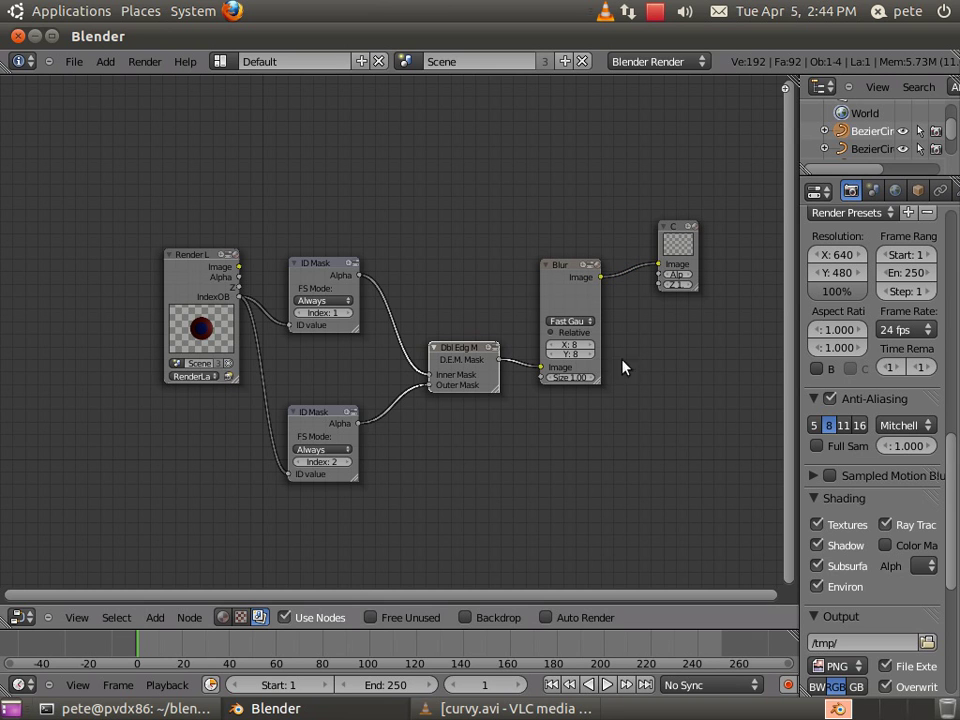
Step: Render the frame to check the soft-edged white disc mask, then return to the nodes
{"action": "key", "text": "F12"}
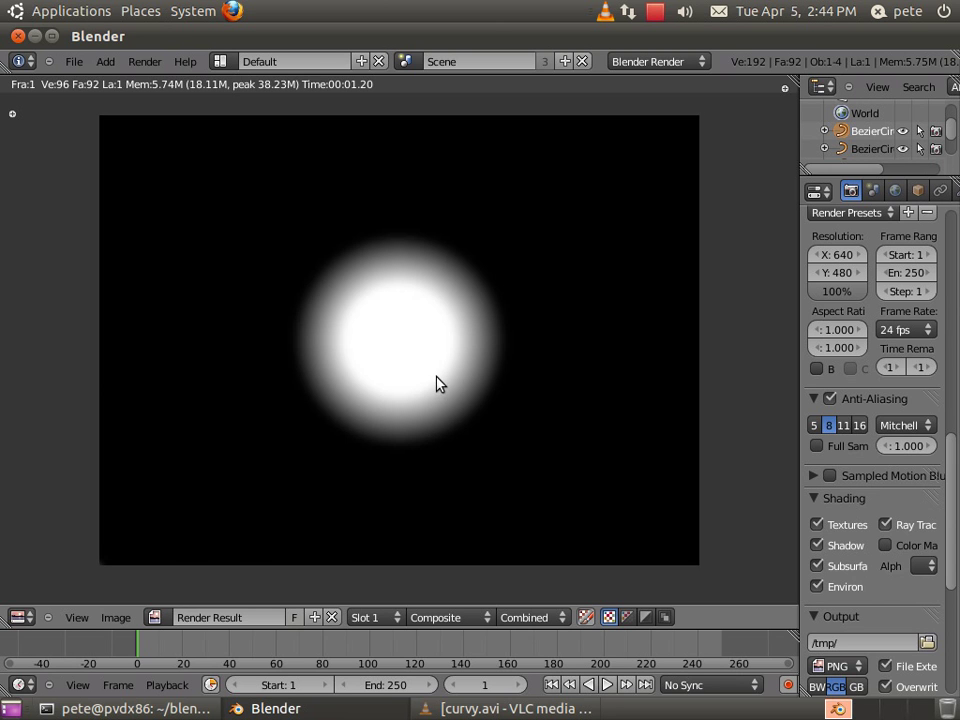
{"action": "key", "text": "Escape"}
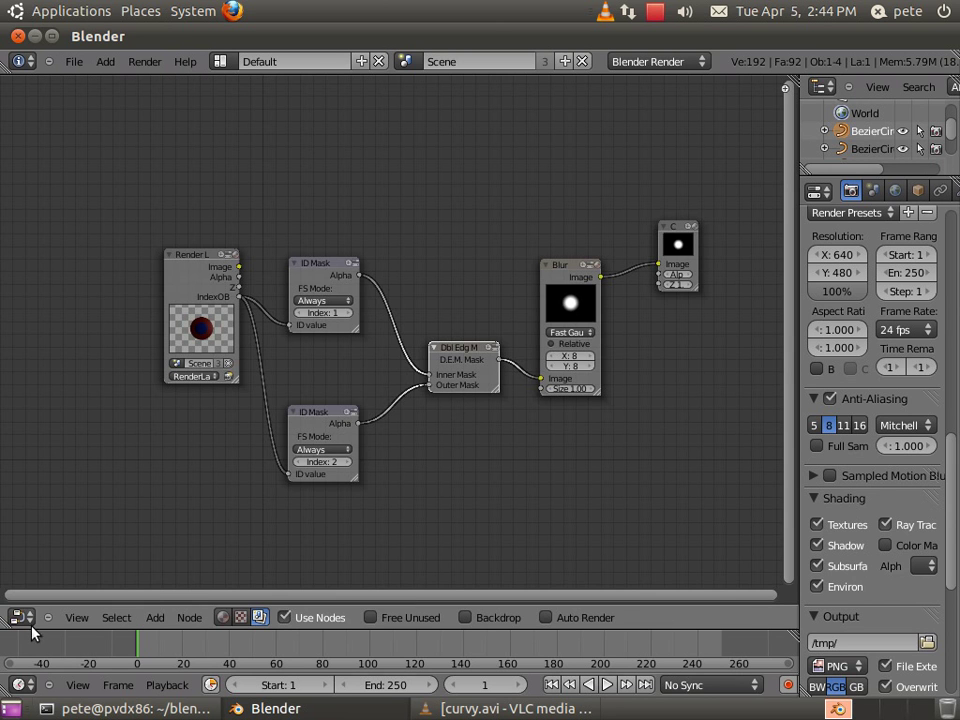
Step: In a 3D view, move the blue circle to X 1.443 and render the offset mask
{"action": "left_click", "coordinate": [30, 624]}
{"action": "left_click", "coordinate": [35, 598]}
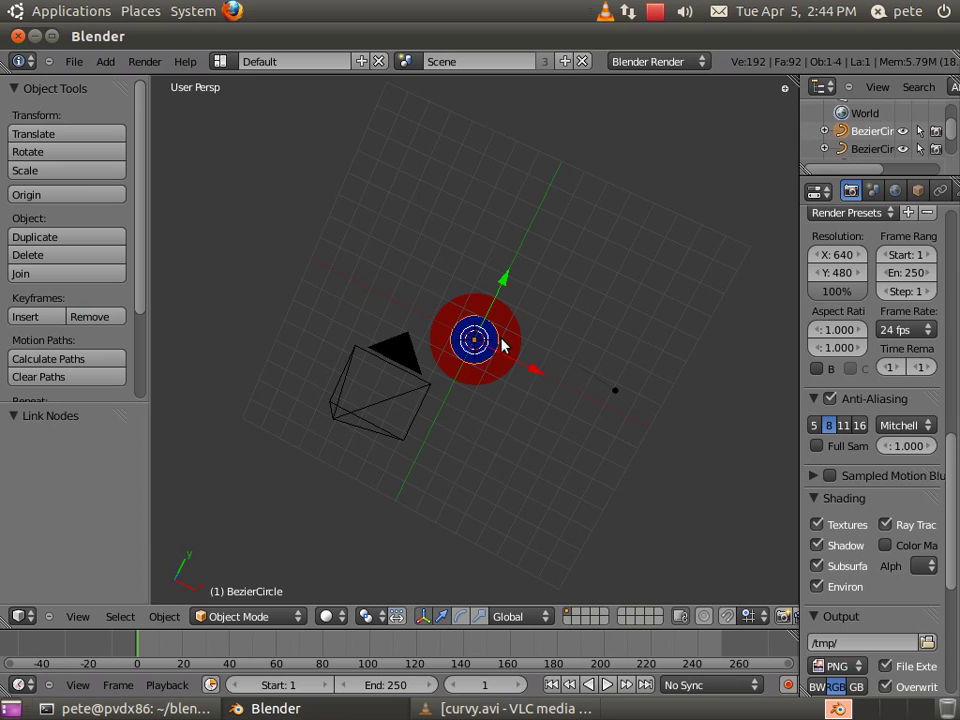
{"action": "middle_click_drag", "start_coordinate": [503, 346], "coordinate": [523, 332]}
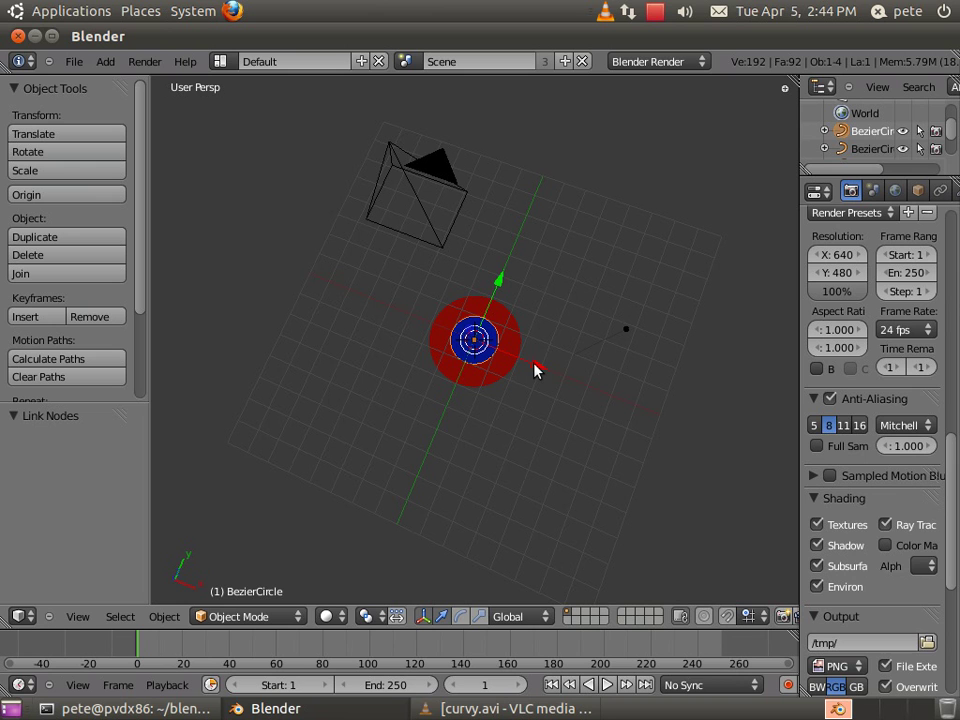
{"action": "left_click_drag", "start_coordinate": [536, 370], "coordinate": [566, 385]}
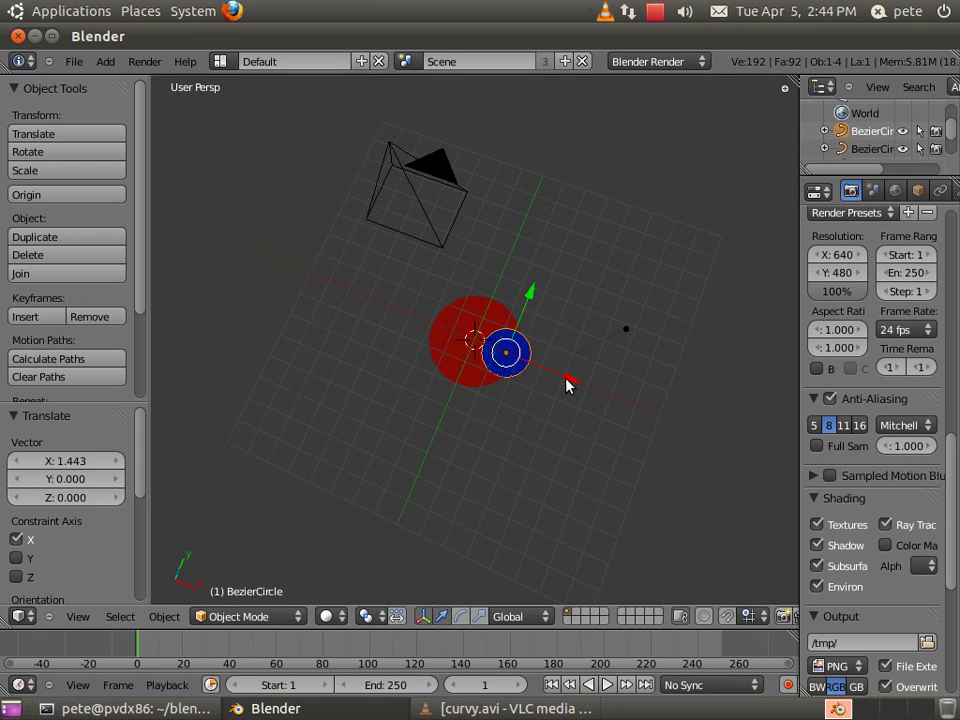
{"action": "mouse_move", "coordinate": [446, 427]}
{"action": "middle_mouse_down"}
{"action": "mouse_move", "coordinate": [439, 394]}
{"action": "mouse_move", "coordinate": [438, 409]}
{"action": "middle_mouse_up"}
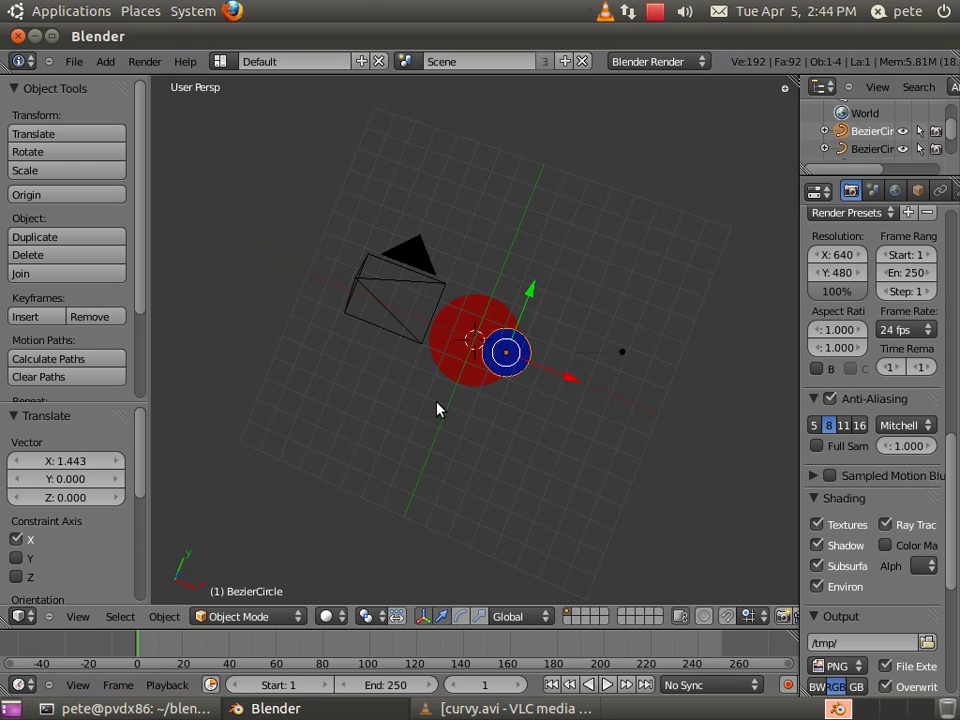
{"action": "key", "text": "F12"}
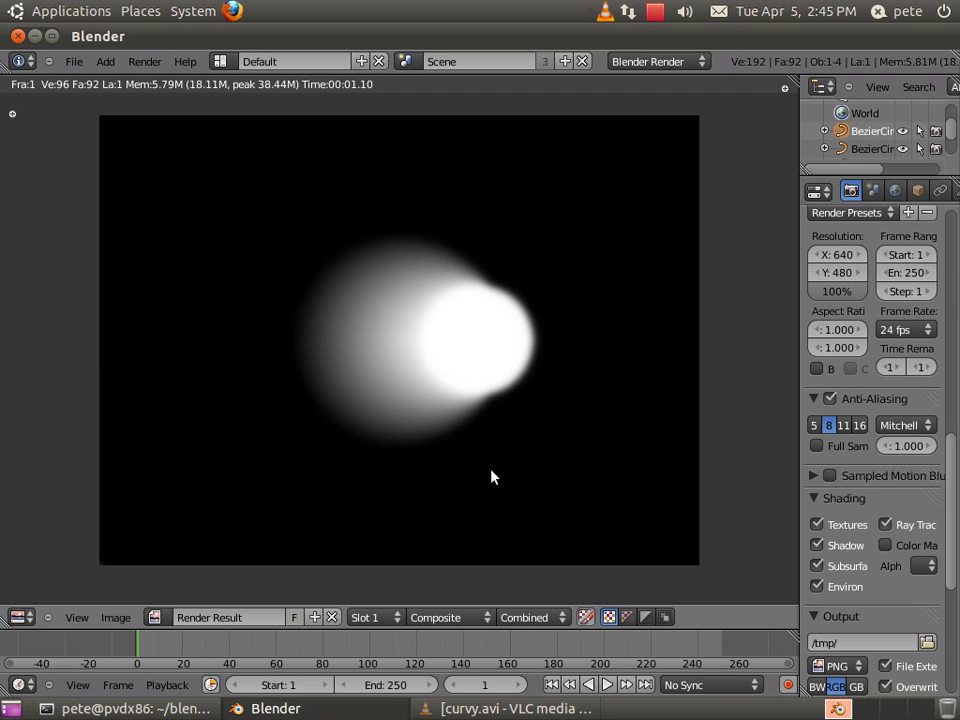
{"action": "key", "text": "Escape"}
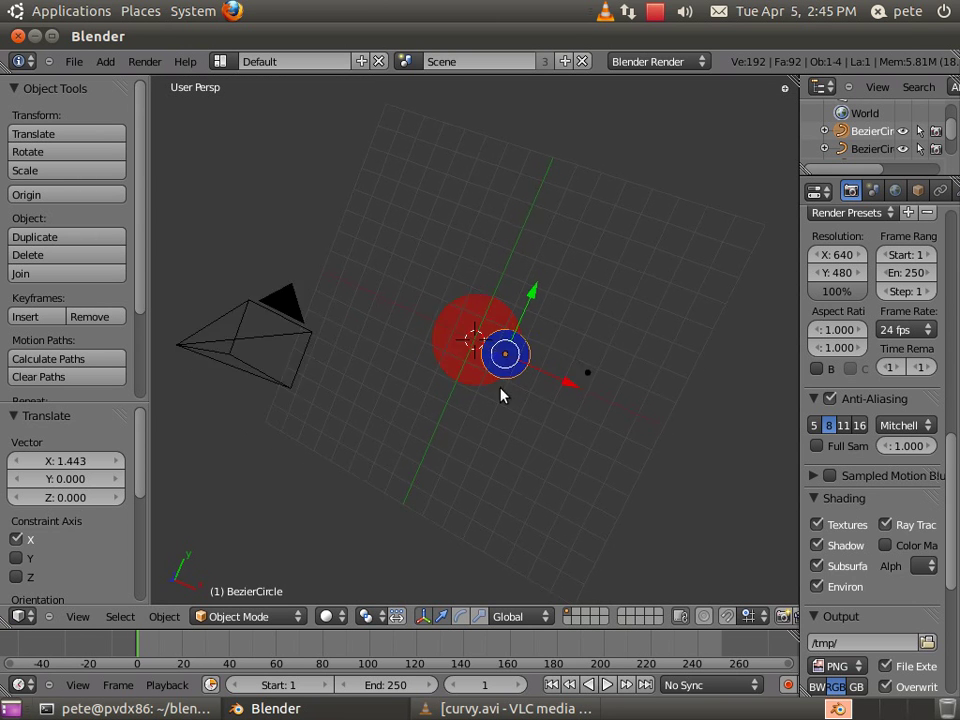
Step: Delete the blue circle and add a smooth-shaded Monkey mesh at the scene centre
{"action": "middle_click_drag", "start_coordinate": [552, 397], "coordinate": [512, 388]}
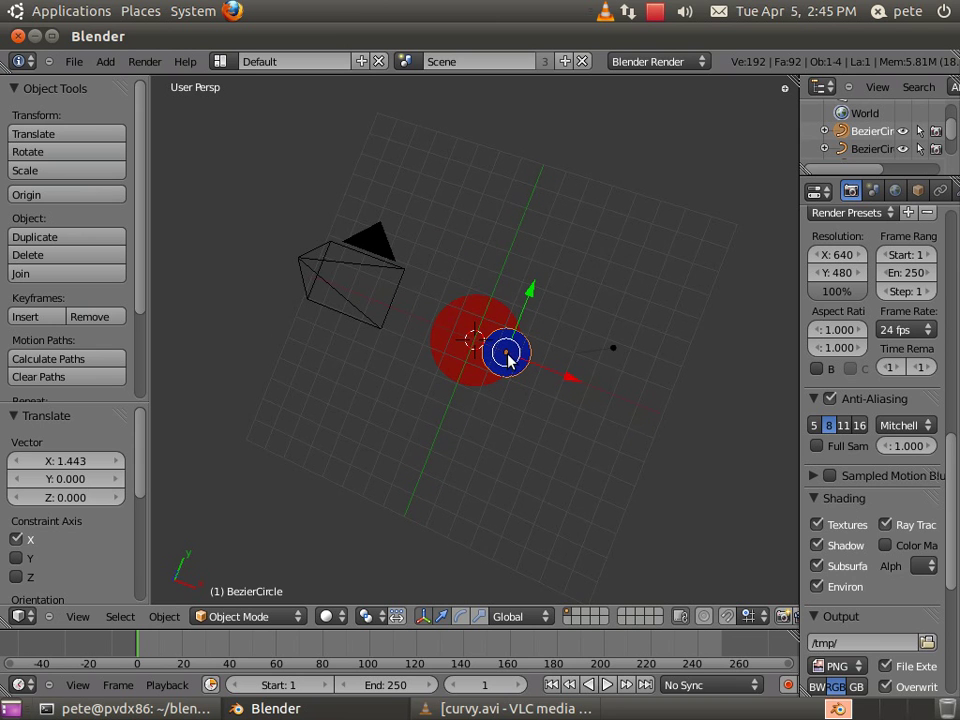
{"action": "key", "text": "x"}
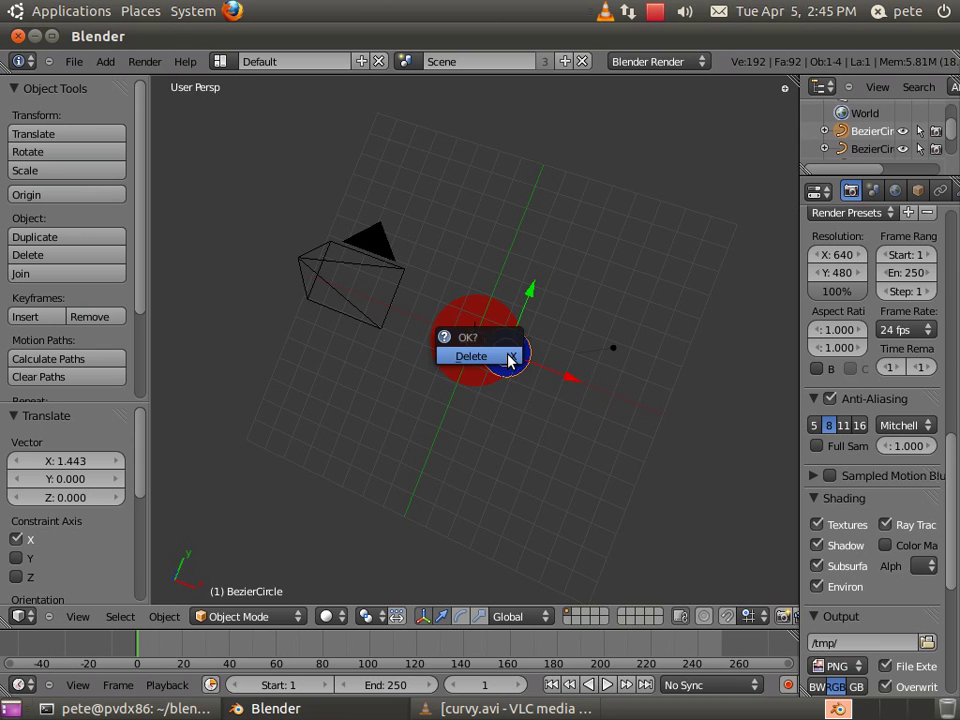
{"action": "left_click", "coordinate": [472, 356]}
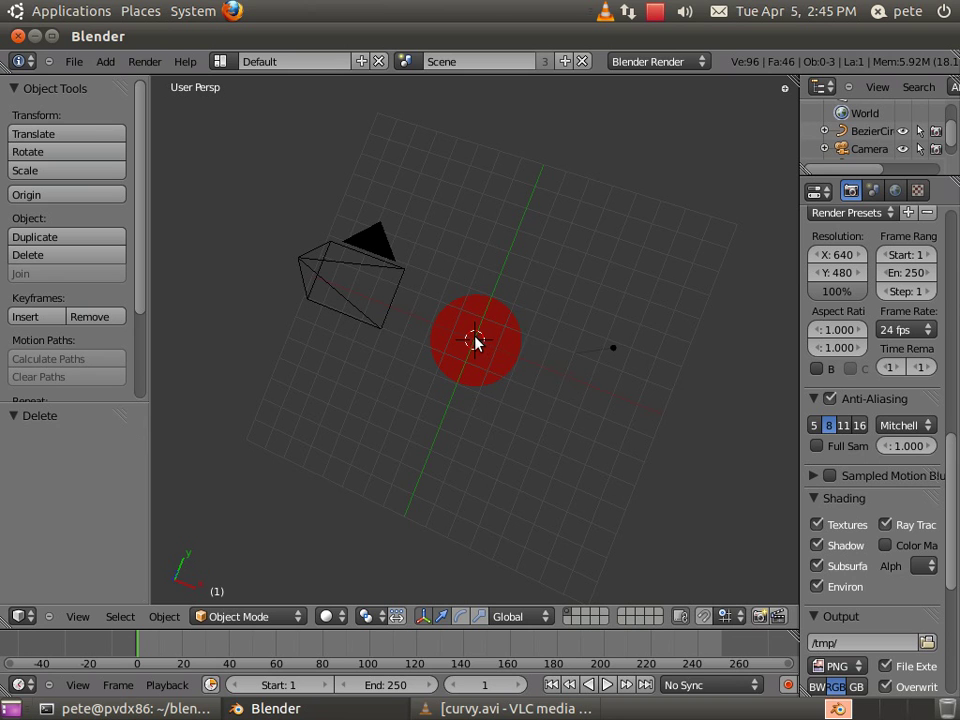
{"action": "key", "text": "shift+a"}
{"action": "mouse_move", "coordinate": [476, 320]}
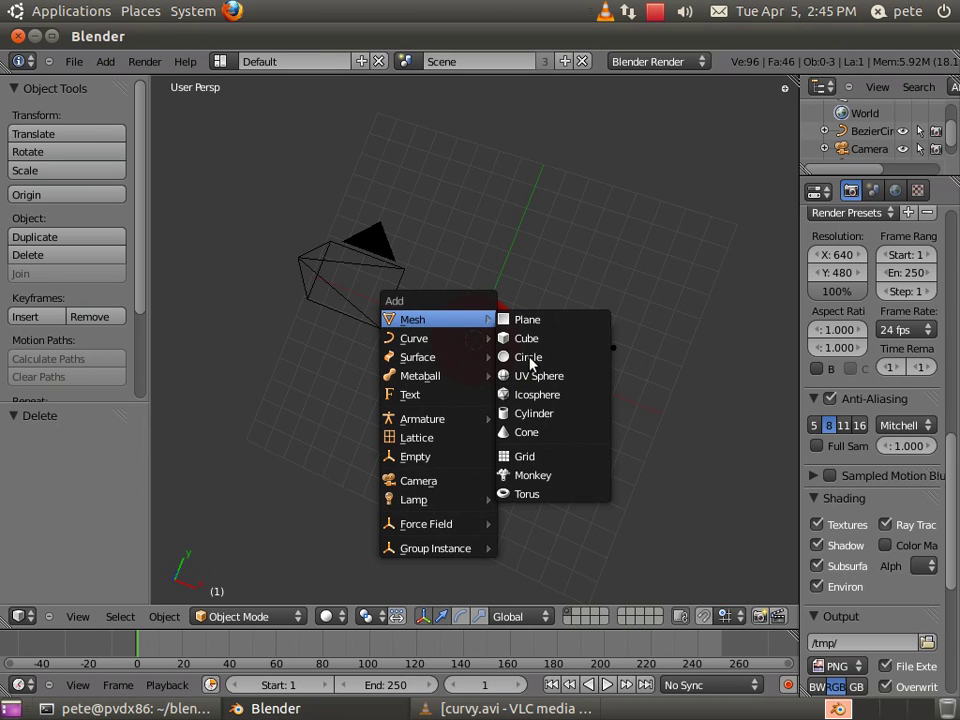
{"action": "left_click", "coordinate": [551, 480]}
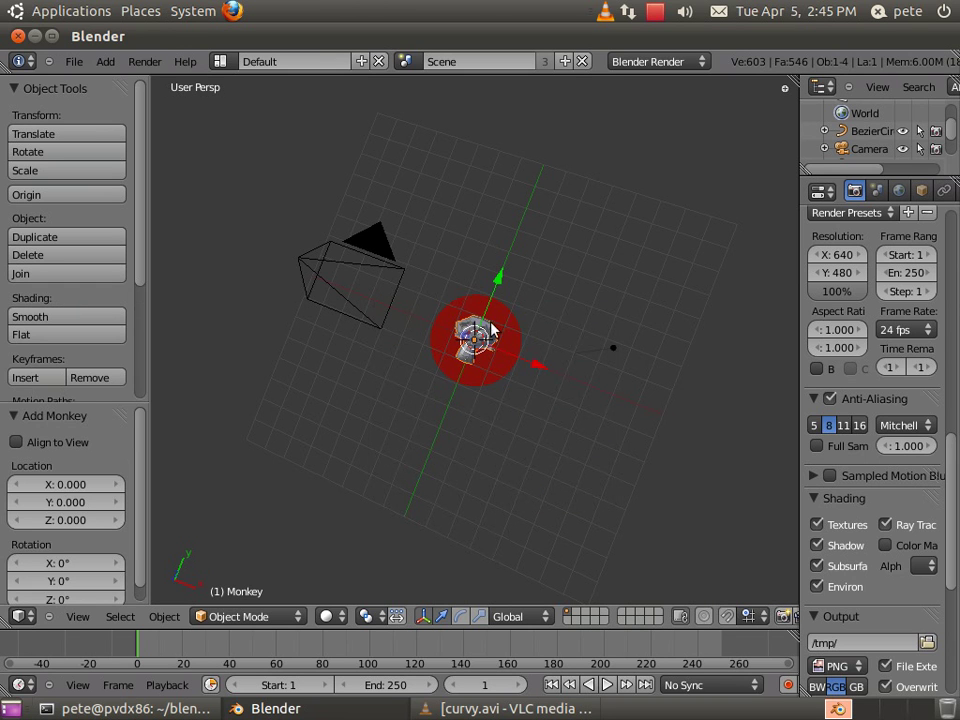
{"action": "left_click", "coordinate": [112, 317]}
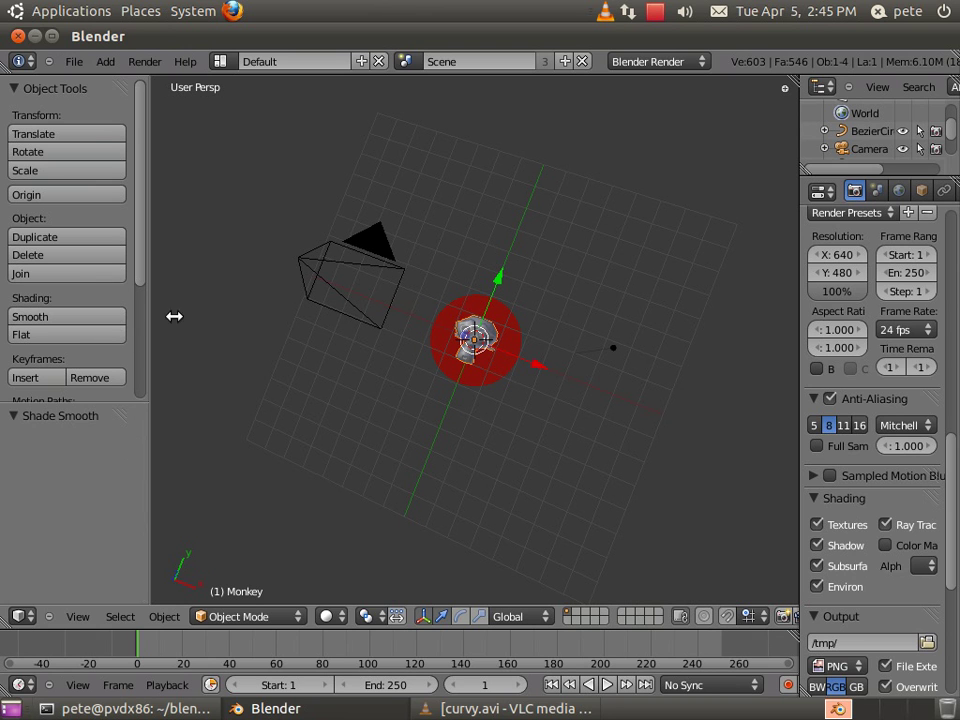
Step: Give the Monkey a Subdivision Surface modifier with viewport level 2
{"action": "scroll", "coordinate": [925, 195], "scroll_direction": "down", "scroll_amount": 4}
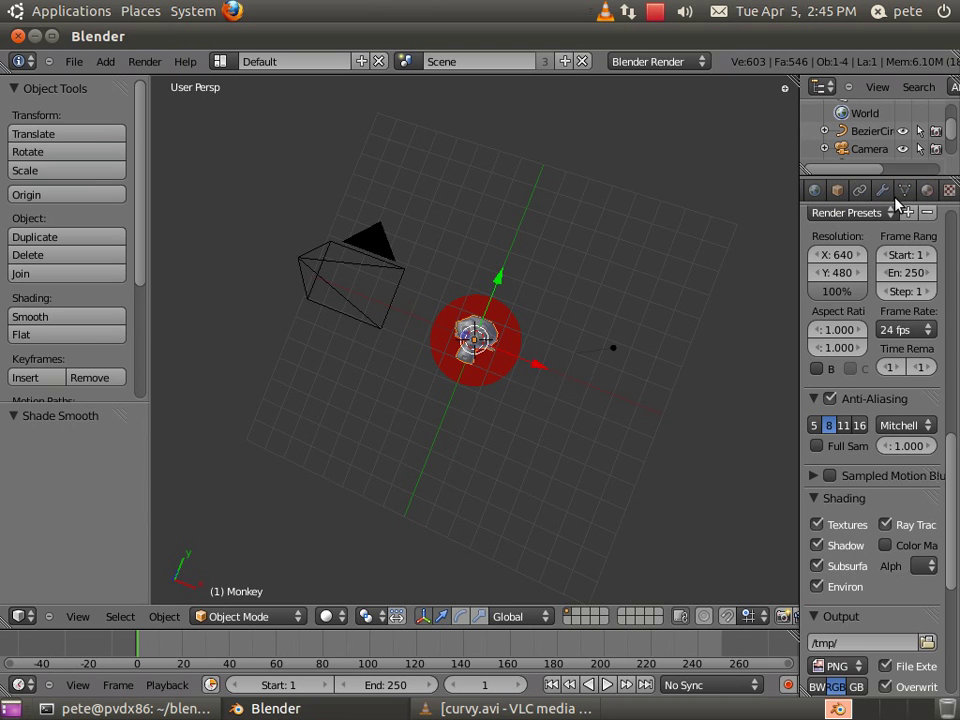
{"action": "left_click", "coordinate": [882, 190]}
{"action": "left_click", "coordinate": [846, 281]}
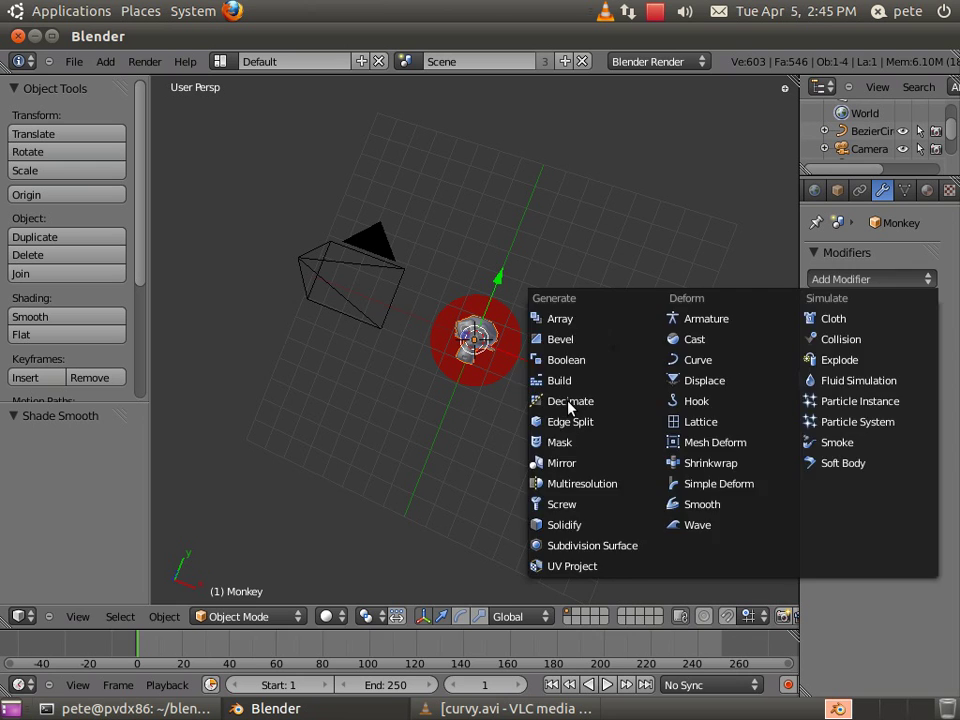
{"action": "left_click", "coordinate": [846, 280]}
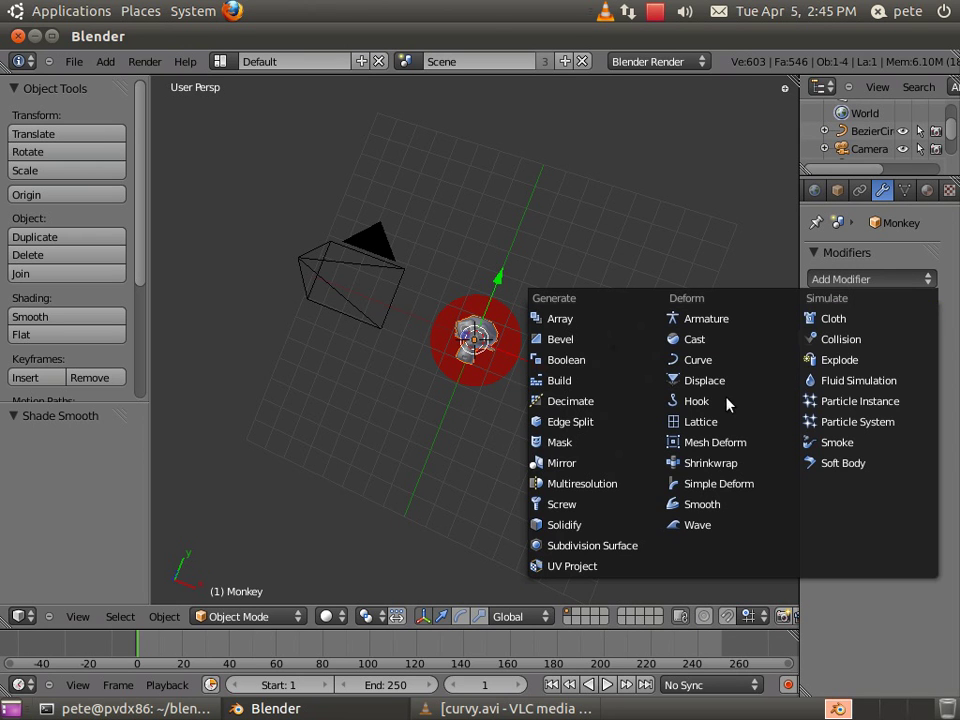
{"action": "left_click", "coordinate": [626, 543]}
{"action": "left_click", "coordinate": [863, 408]}
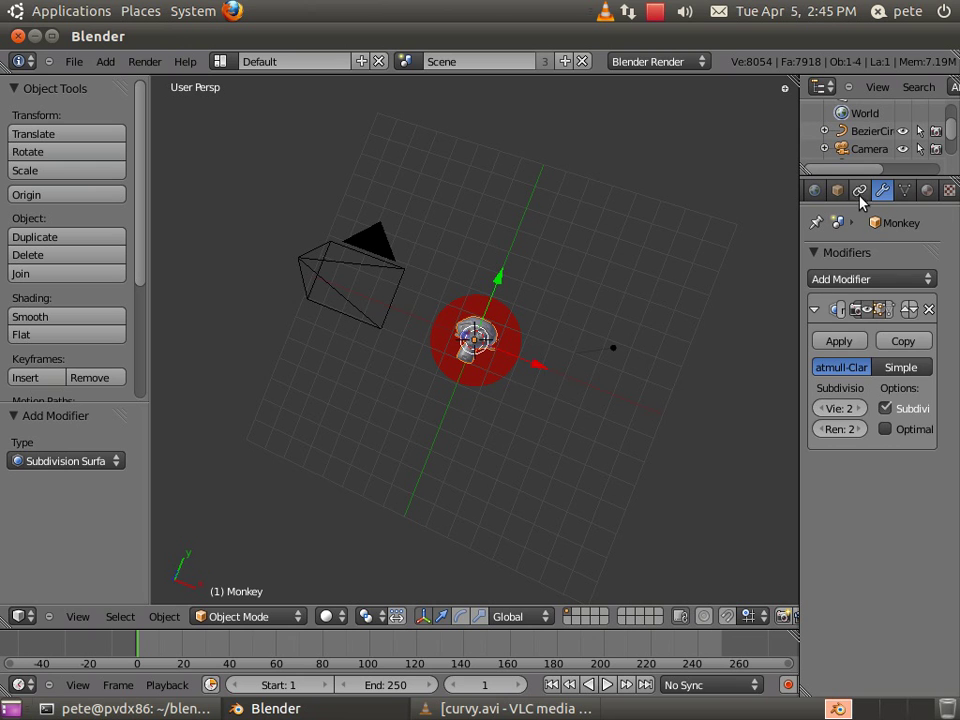
{"action": "left_click", "coordinate": [926, 191]}
Step: Assign the blue Material.002 to the Monkey and raise it to Z 0.621
{"action": "left_click", "coordinate": [819, 318]}
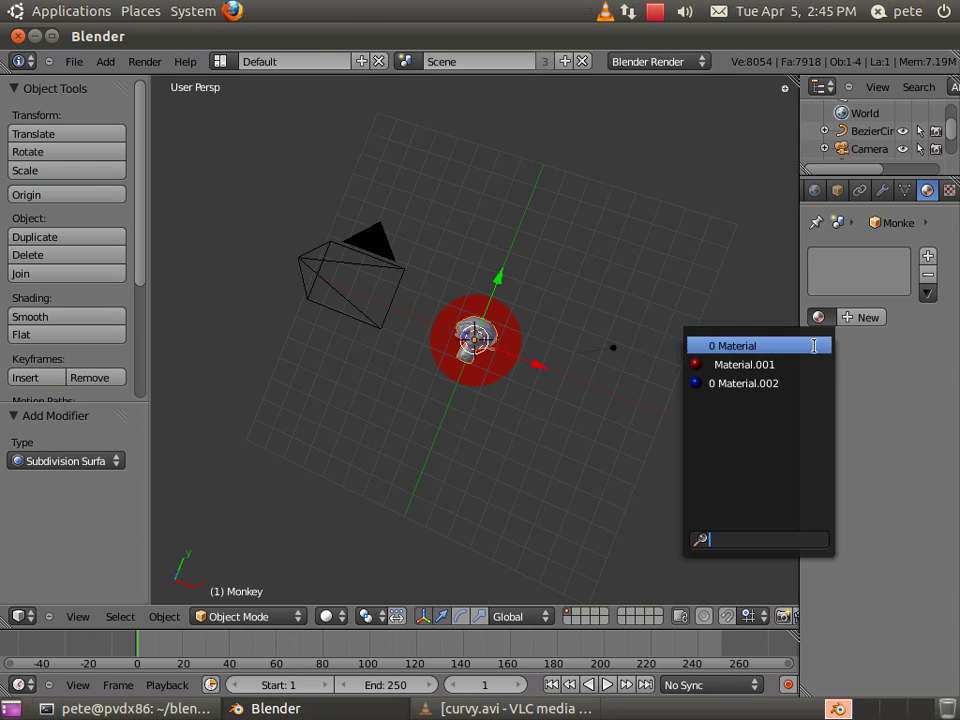
{"action": "left_click", "coordinate": [809, 383]}
{"action": "scroll", "coordinate": [482, 377], "scroll_direction": "up", "scroll_amount": 3}
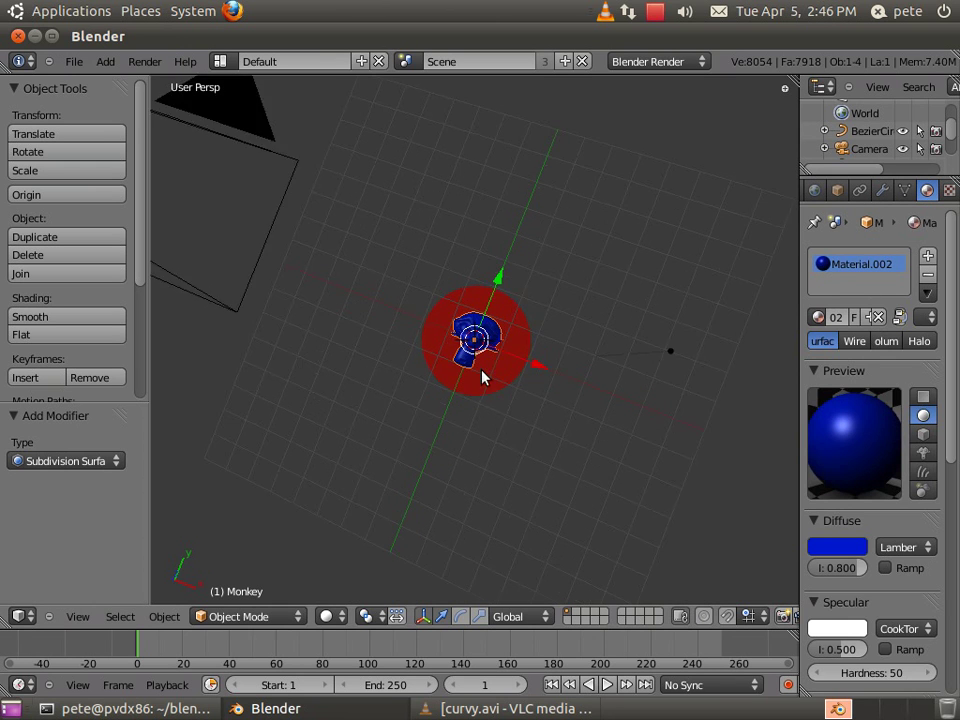
{"action": "middle_click_drag", "start_coordinate": [484, 373], "coordinate": [456, 237]}
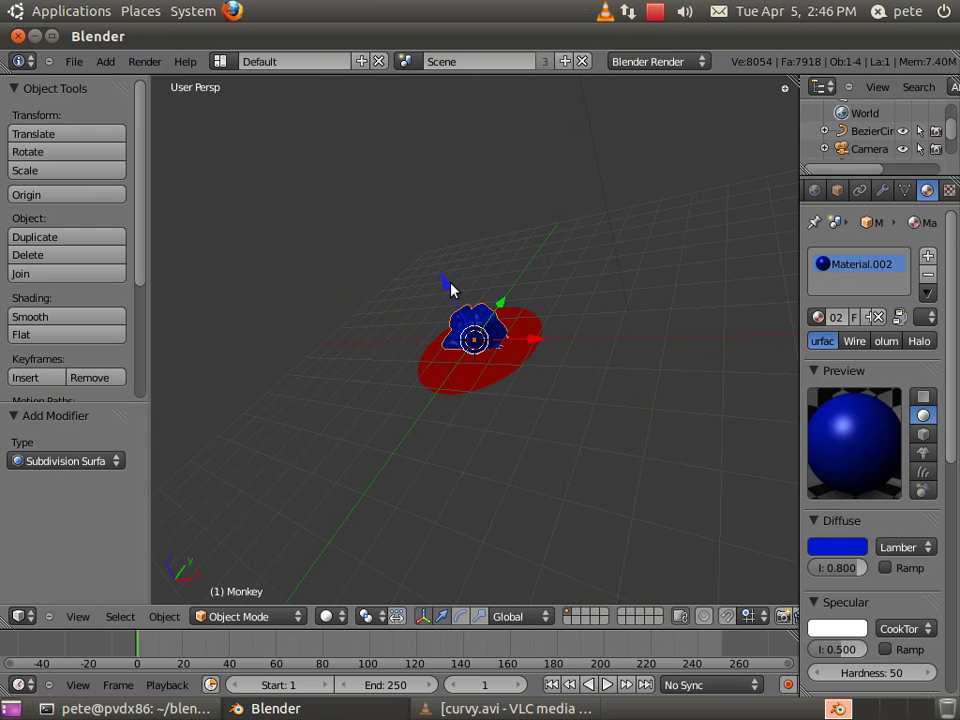
{"action": "left_click_drag", "start_coordinate": [450, 290], "coordinate": [441, 274]}
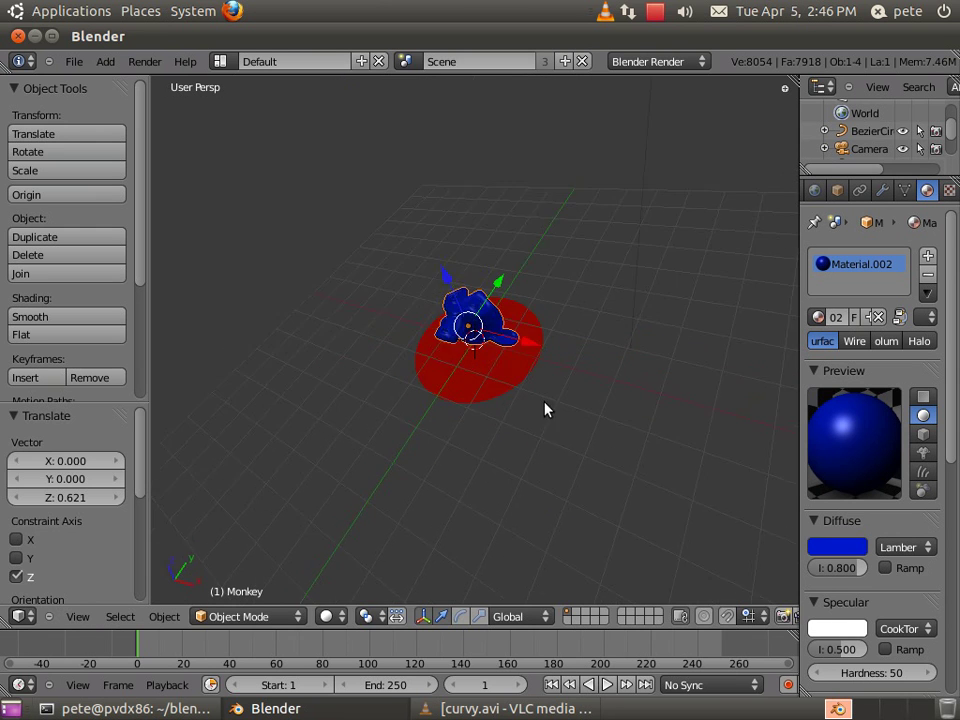
{"action": "middle_click_drag", "start_coordinate": [546, 408], "coordinate": [423, 385]}
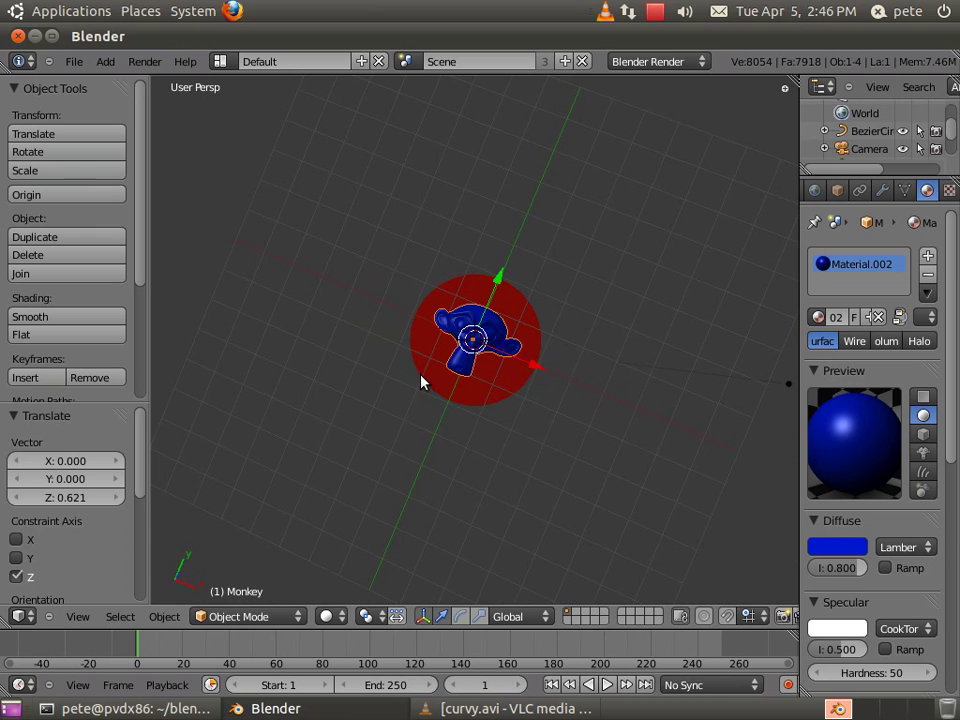
Step: Set the Monkey's object pass index to 1
{"action": "left_click", "coordinate": [837, 190]}
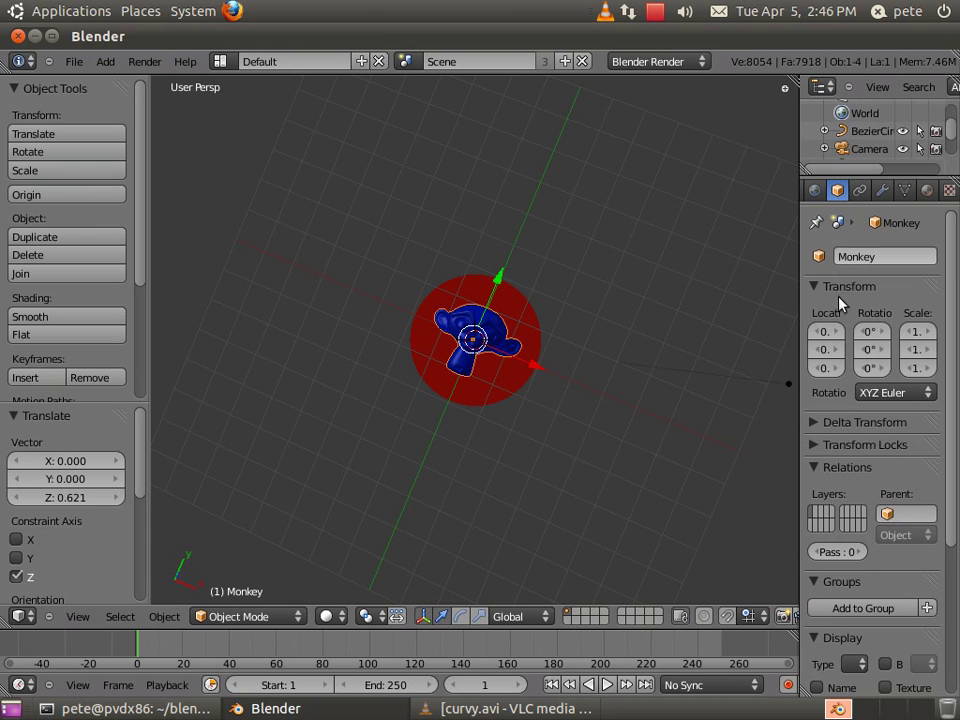
{"action": "left_click", "coordinate": [861, 552]}
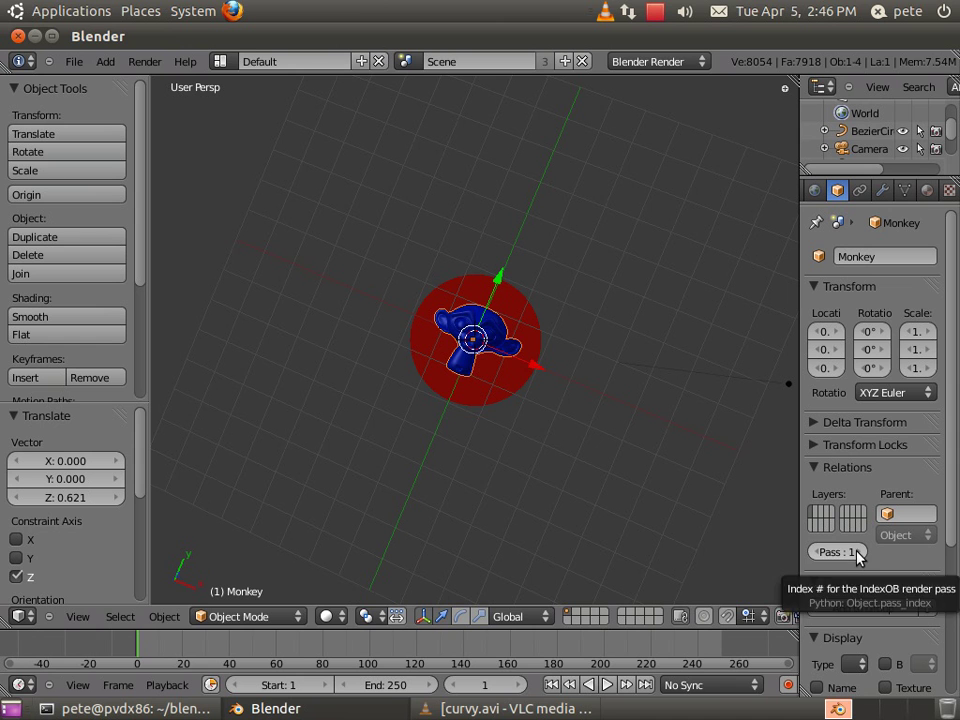
{"action": "scroll", "coordinate": [533, 394], "scroll_direction": "down", "scroll_amount": 3}
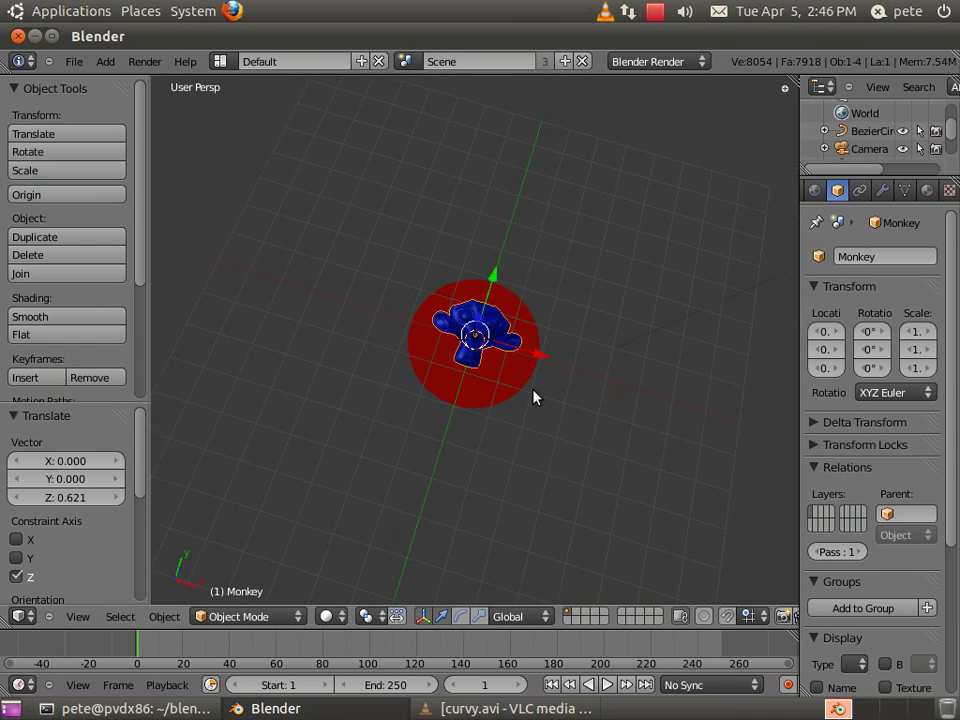
Step: Render a still to check the soft monkey-shaped white mask, then return to the scene
{"action": "key", "text": "F12"}
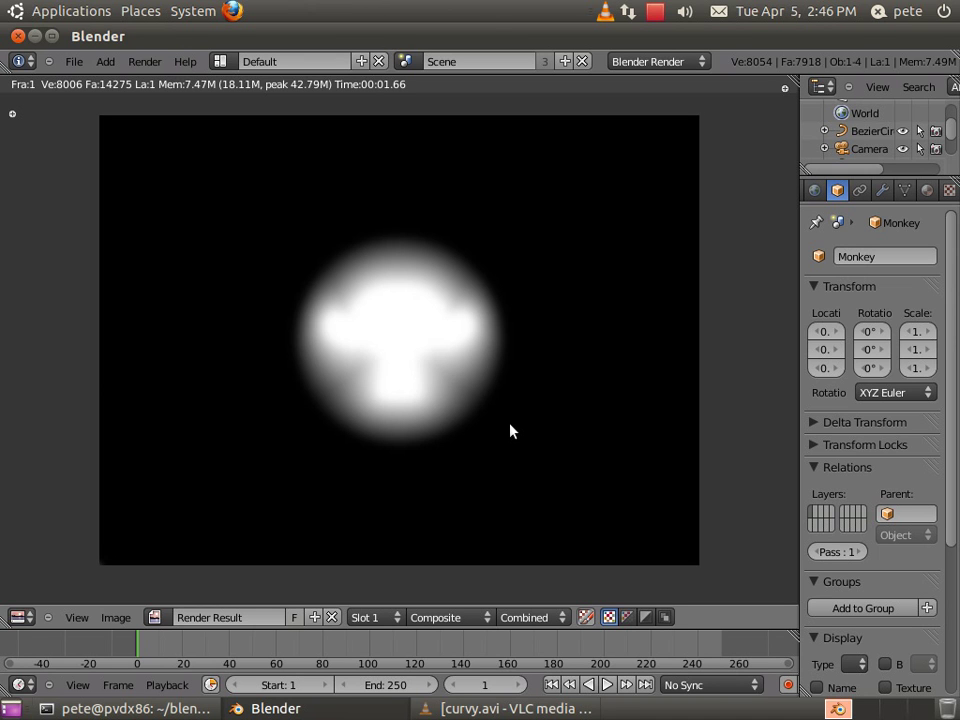
{"action": "key", "text": "Escape"}
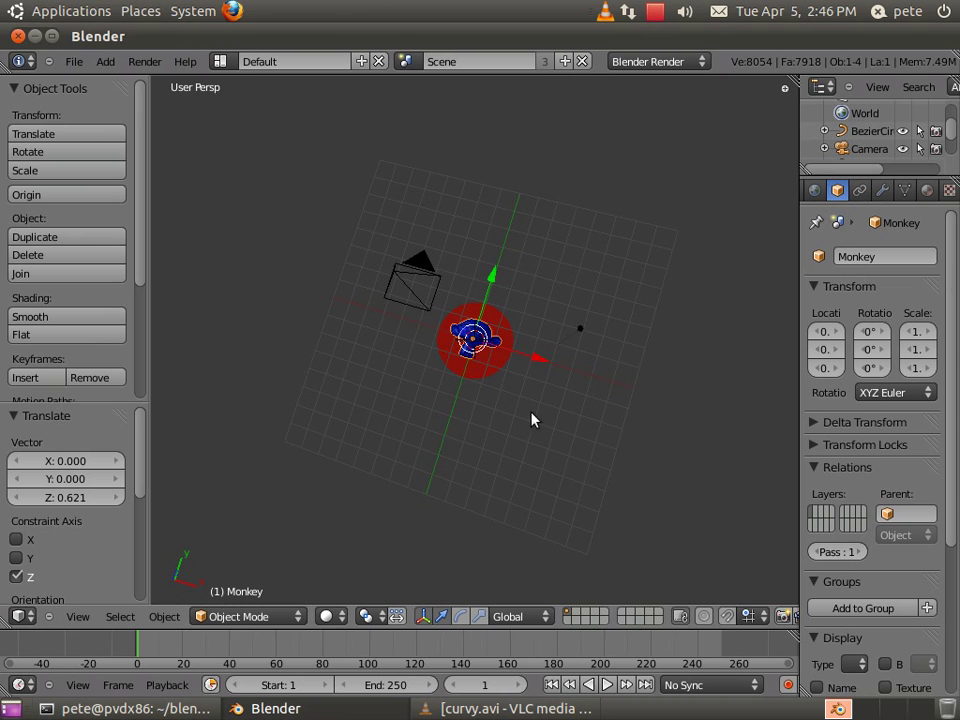
Step: Reset the pass index to 0 on both the Monkey and BezierCircle.001
{"action": "left_click", "coordinate": [815, 552]}
{"action": "right_click", "coordinate": [575, 405]}
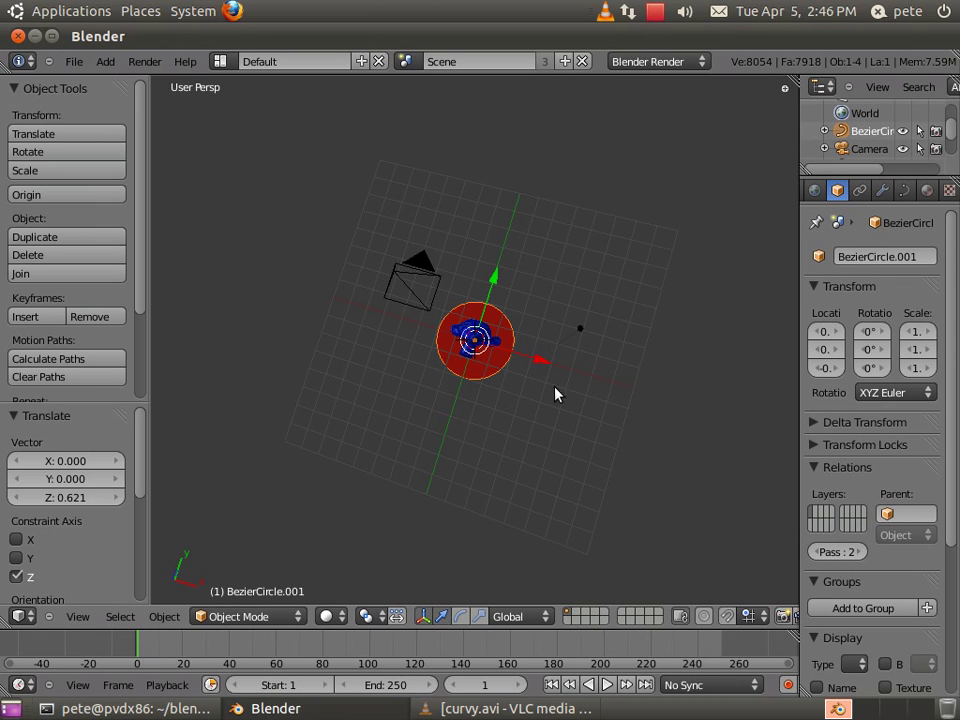
{"action": "left_click", "coordinate": [815, 552]}
{"action": "left_click", "coordinate": [815, 552]}
Step: Move the Bezier circle to layer 2 and show layers 1 and 2 together
{"action": "key", "text": "m"}
{"action": "left_click", "coordinate": [671, 373]}
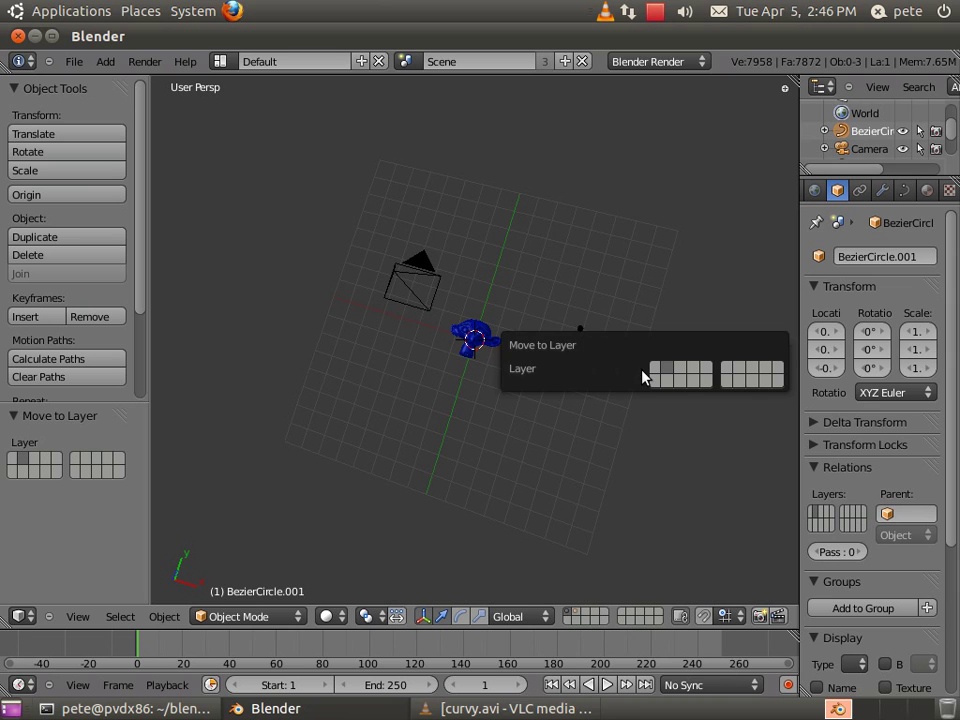
{"action": "left_click", "coordinate": [576, 613], "text": "shift"}
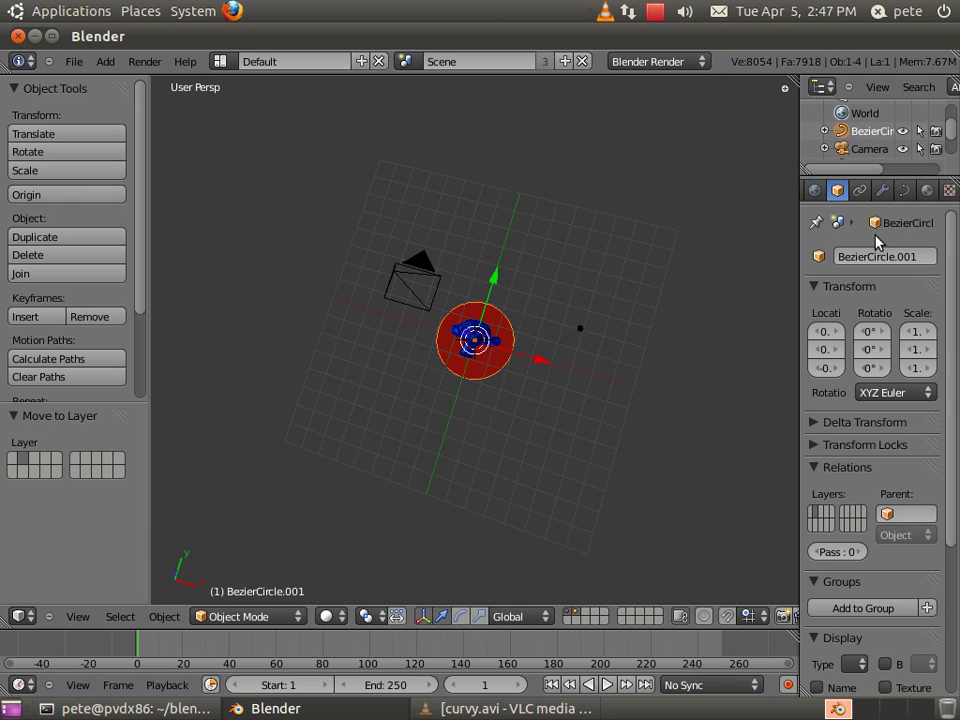
{"action": "middle_click_drag", "start_coordinate": [834, 200], "coordinate": [896, 193]}
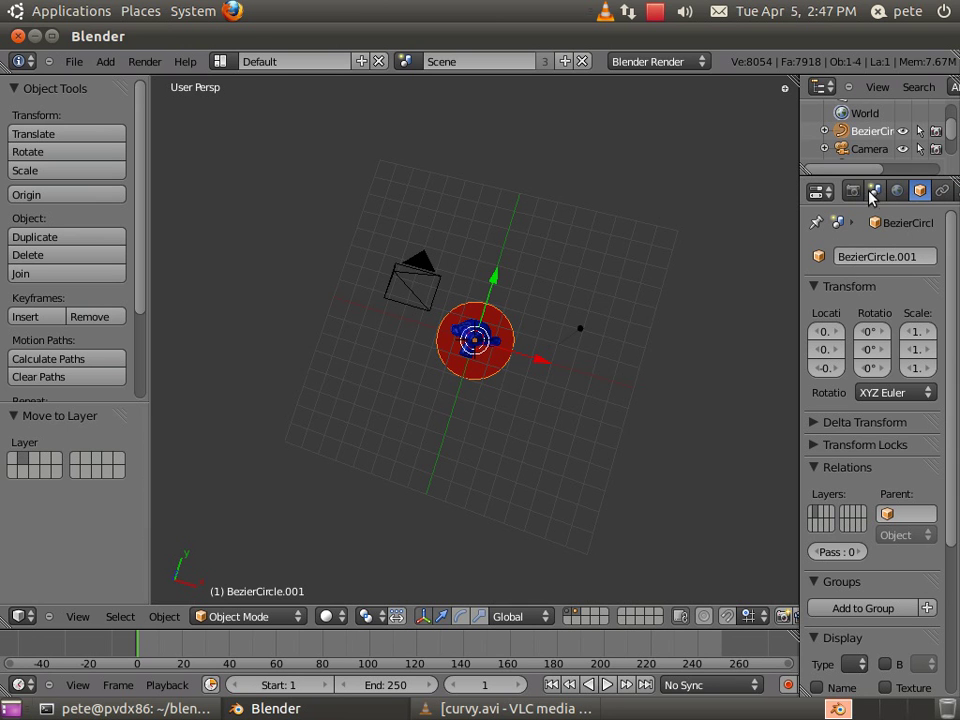
Step: Rename the existing render layer to 'inner' in the render settings
{"action": "left_click", "coordinate": [853, 190]}
{"action": "scroll", "coordinate": [860, 318], "scroll_direction": "up", "scroll_amount": 15}
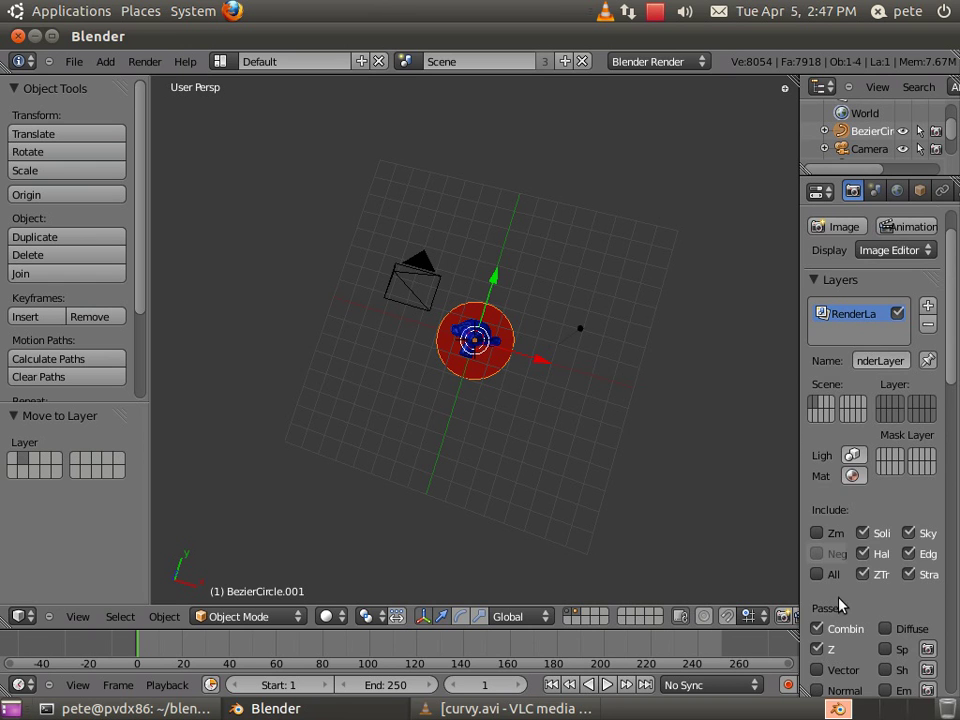
{"action": "scroll", "coordinate": [835, 604], "scroll_direction": "down", "scroll_amount": 4}
{"action": "scroll", "coordinate": [854, 553], "scroll_direction": "up", "scroll_amount": 5}
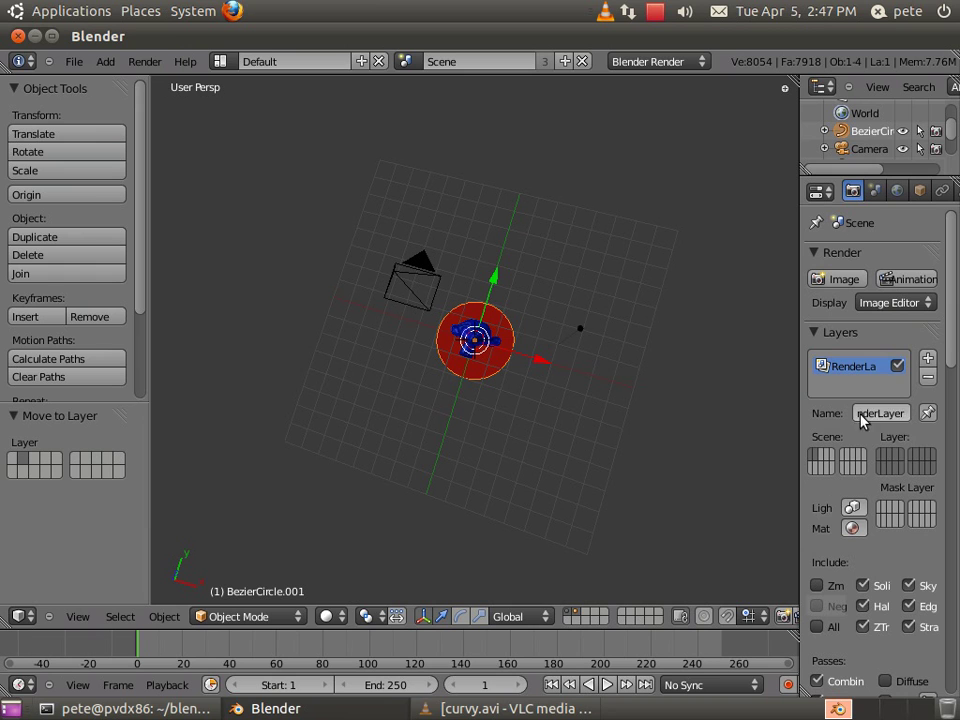
{"action": "left_click", "coordinate": [905, 413]}
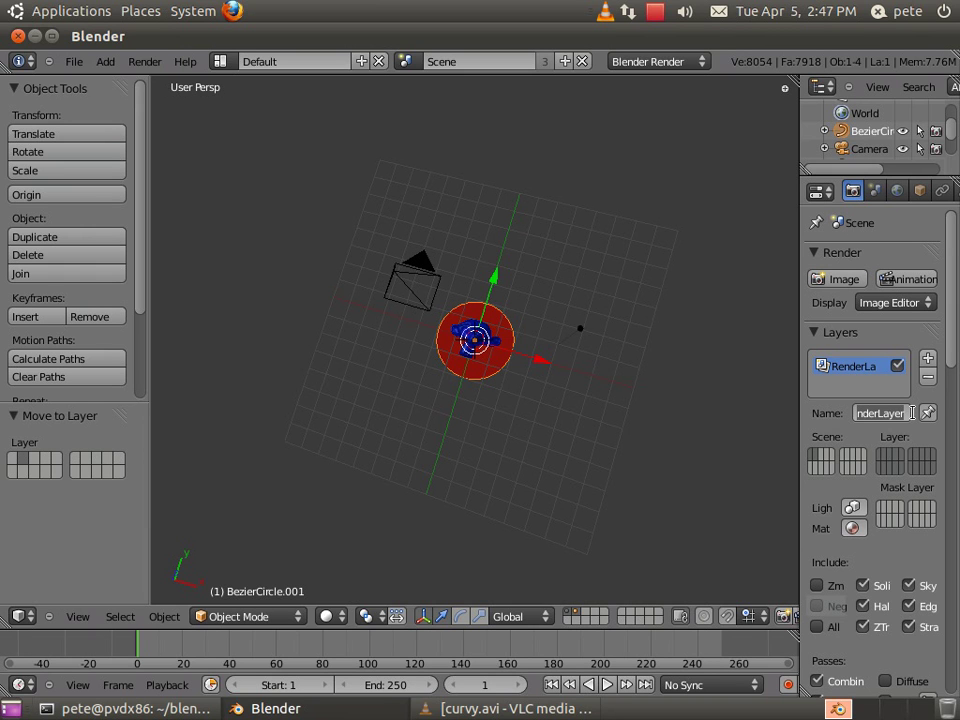
{"action": "type", "text": "inner"}
{"action": "key", "text": "Return"}
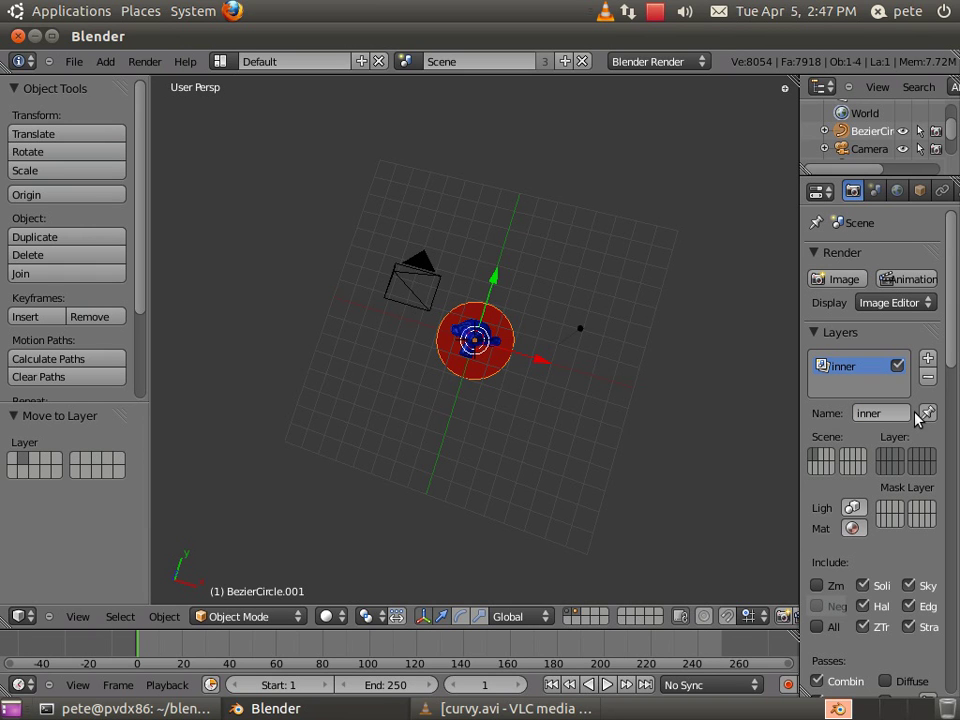
Step: Add a second render layer named 'outer' and make 'inner' active again
{"action": "left_click", "coordinate": [928, 358]}
{"action": "left_click", "coordinate": [873, 413]}
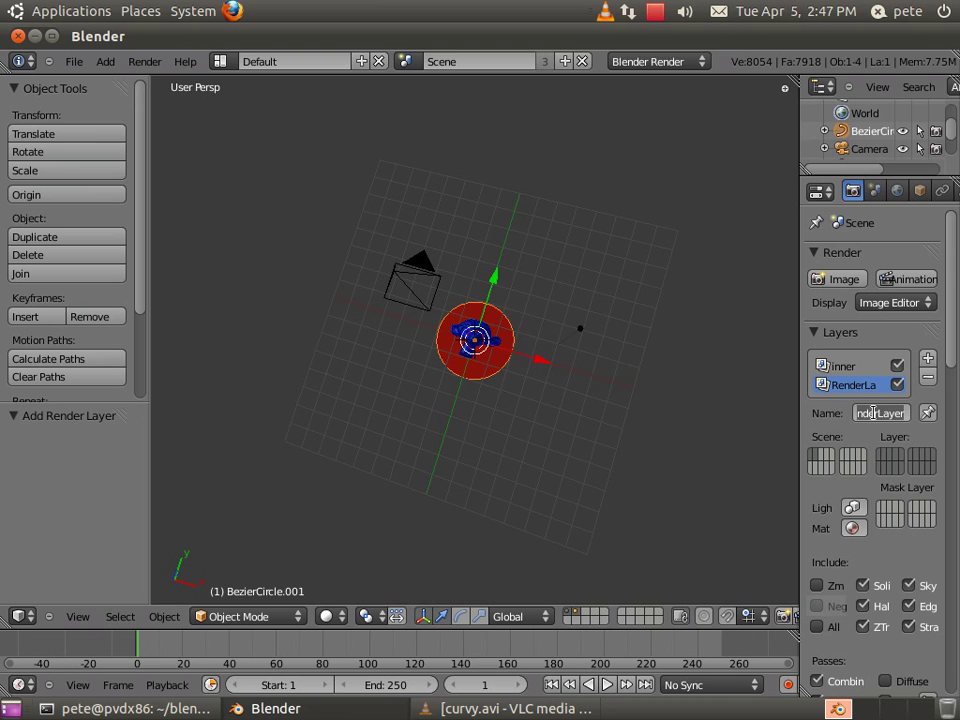
{"action": "key", "text": "ctrl+a"}
{"action": "type", "text": "outer"}
{"action": "key", "text": "Return"}
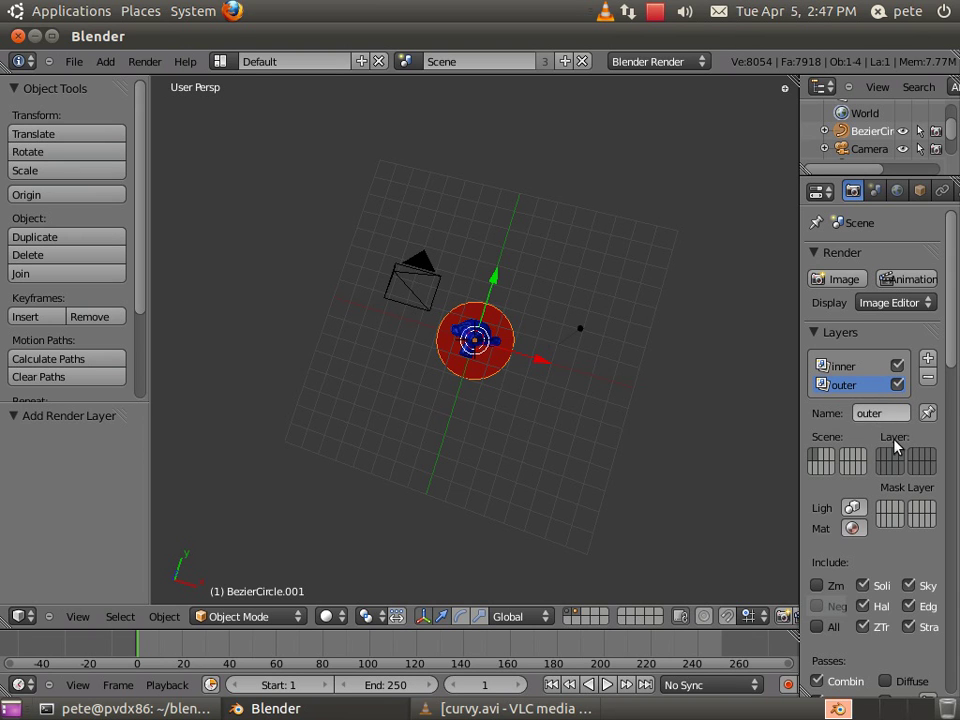
{"action": "left_click", "coordinate": [862, 367]}
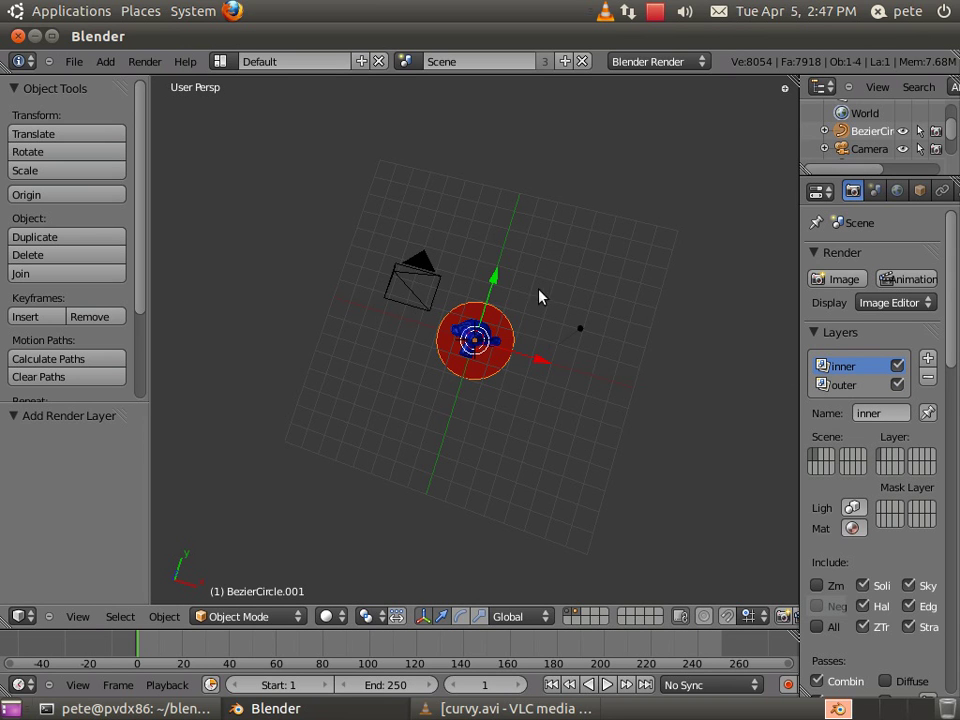
{"action": "left_click", "coordinate": [26, 617]}
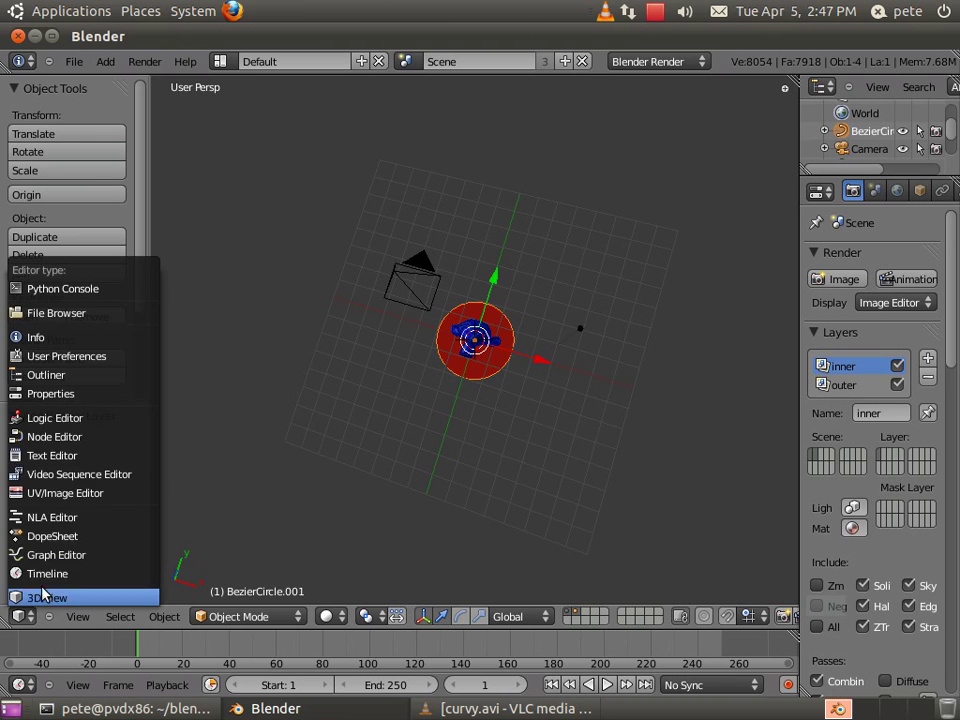
Step: Return to the compositing nodes and delete the ID Mask nodes
{"action": "left_click", "coordinate": [62, 440]}
{"action": "left_click_drag", "start_coordinate": [214, 257], "coordinate": [166, 273]}
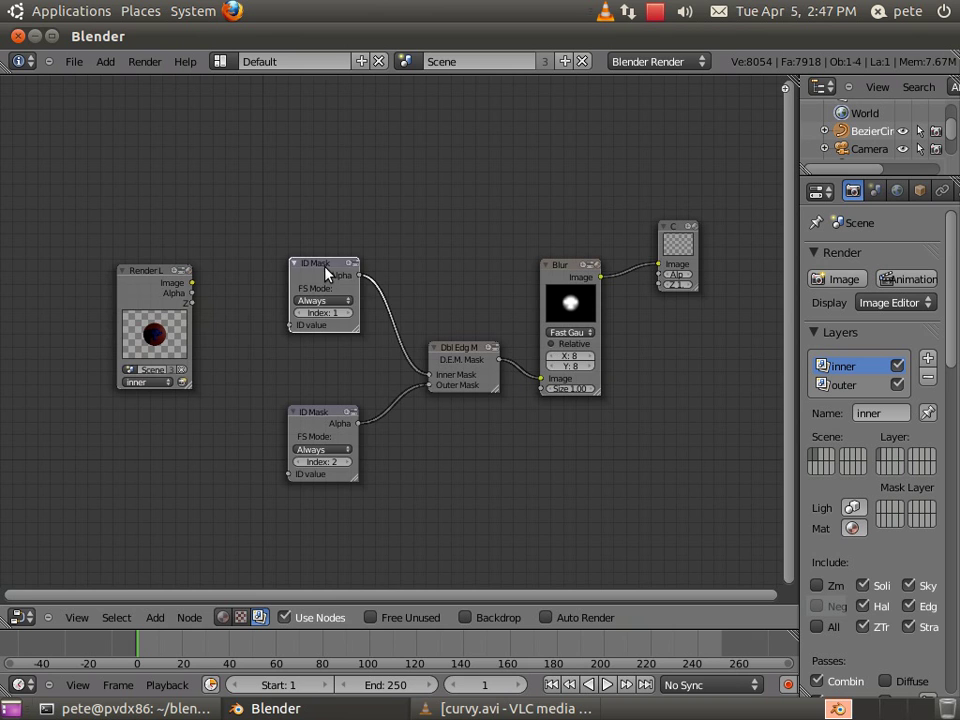
{"action": "key", "text": "x"}
{"action": "key", "text": "x"}
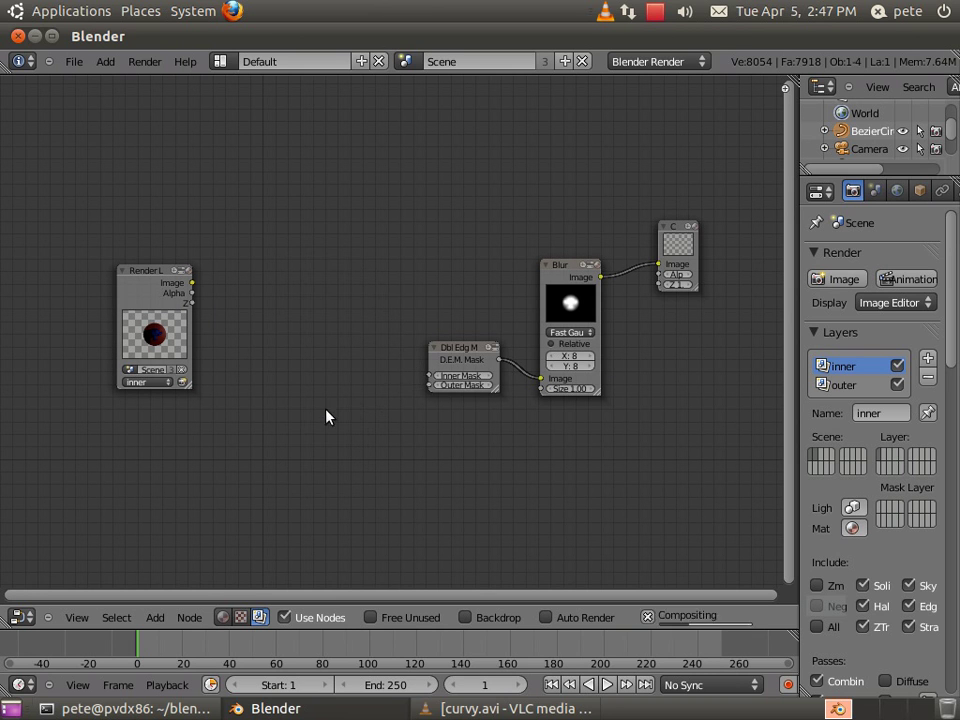
Step: Add a Render Layers node set to 'outer' and link outer/inner alphas to Outer/Inner Mask
{"action": "left_click", "coordinate": [155, 617]}
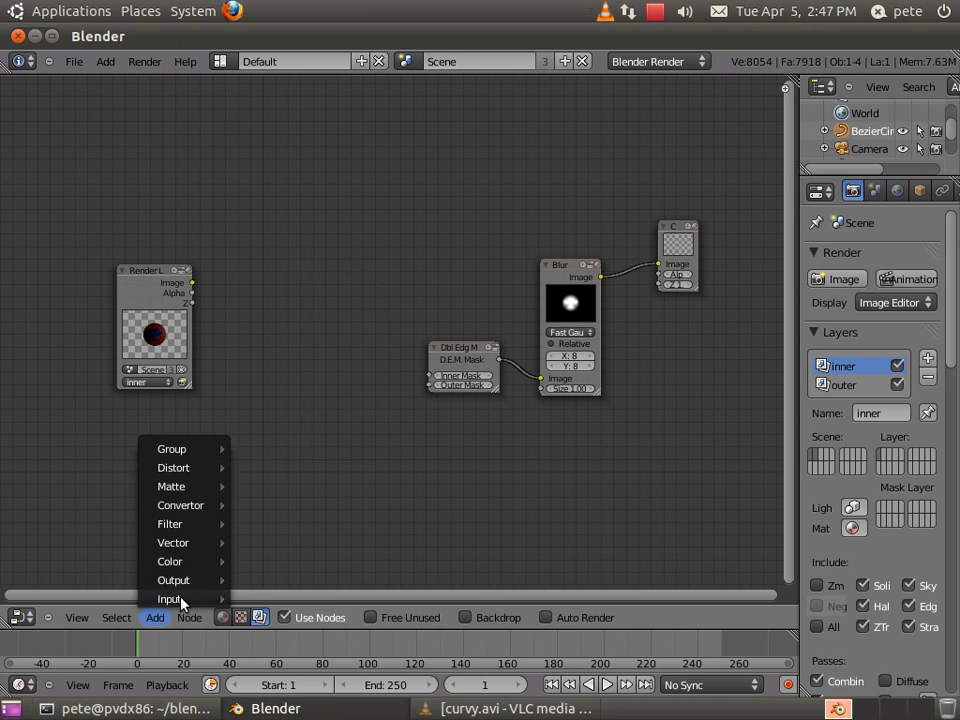
{"action": "mouse_move", "coordinate": [189, 602]}
{"action": "left_click", "coordinate": [307, 511]}
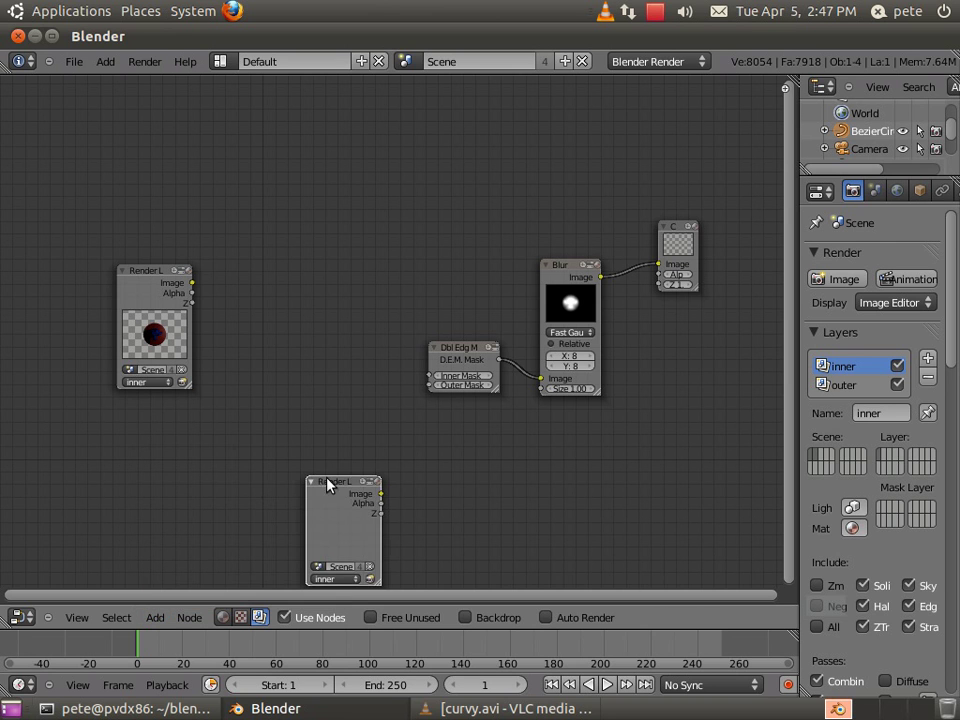
{"action": "left_click", "coordinate": [95, 454]}
{"action": "left_click", "coordinate": [160, 536]}
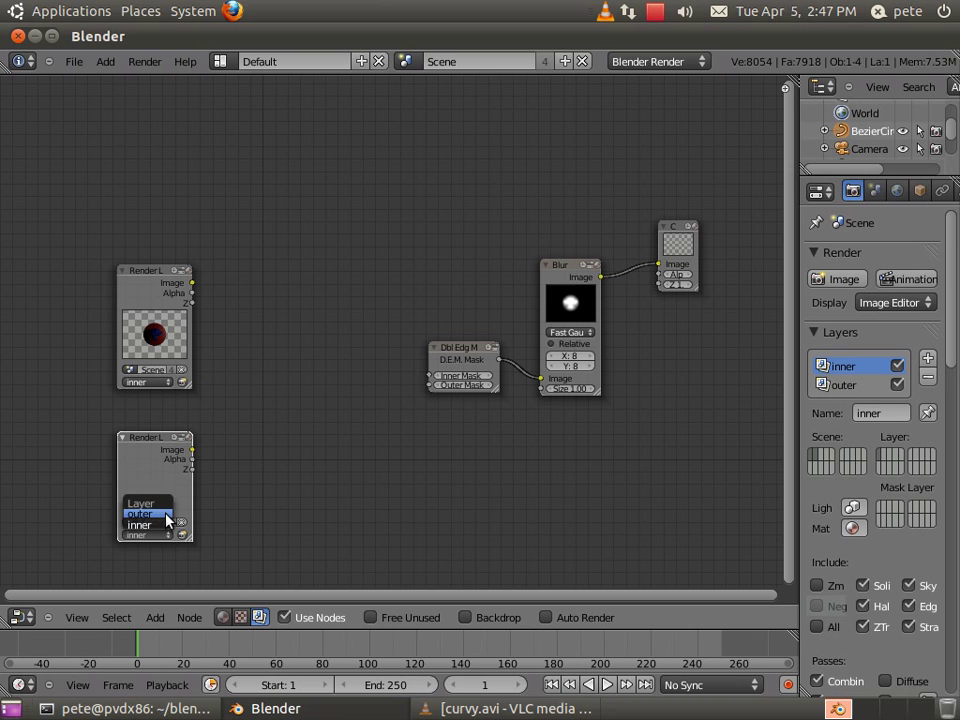
{"action": "left_click", "coordinate": [160, 513]}
{"action": "left_click_drag", "start_coordinate": [192, 459], "coordinate": [425, 390]}
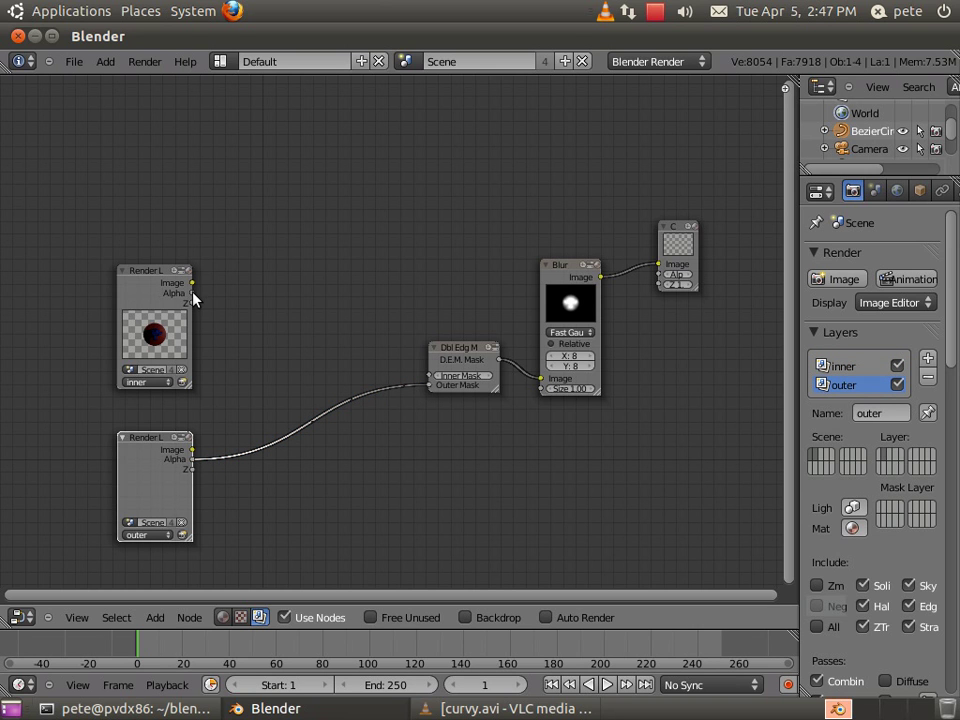
{"action": "left_click_drag", "start_coordinate": [192, 293], "coordinate": [346, 350]}
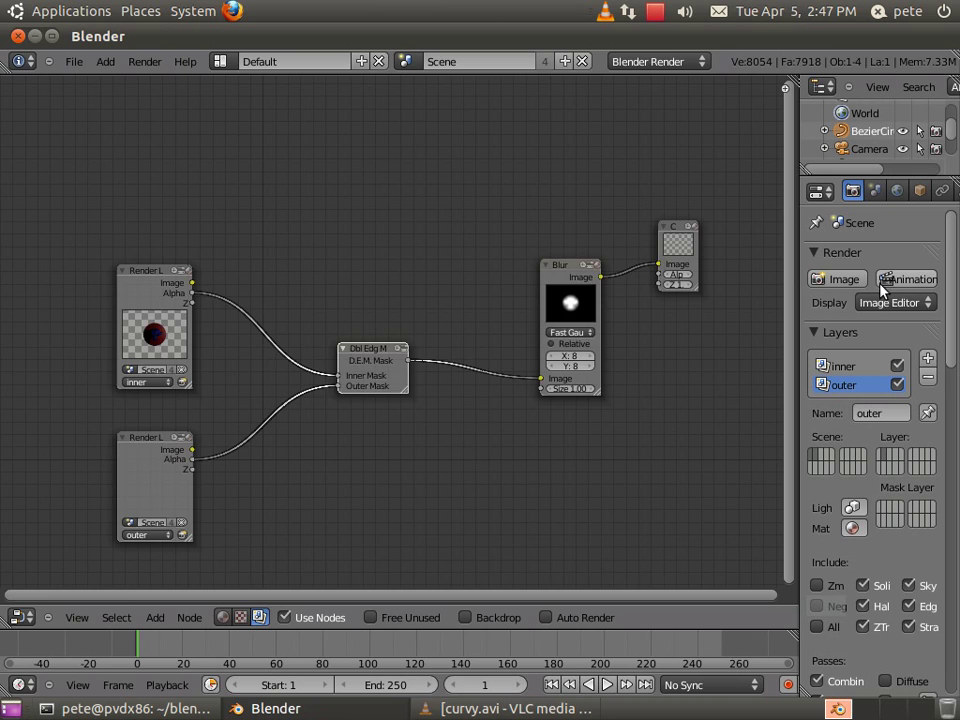
Step: Render the two-layer setup's soft monkey glow, then switch back to the 3D view
{"action": "left_click", "coordinate": [840, 279]}
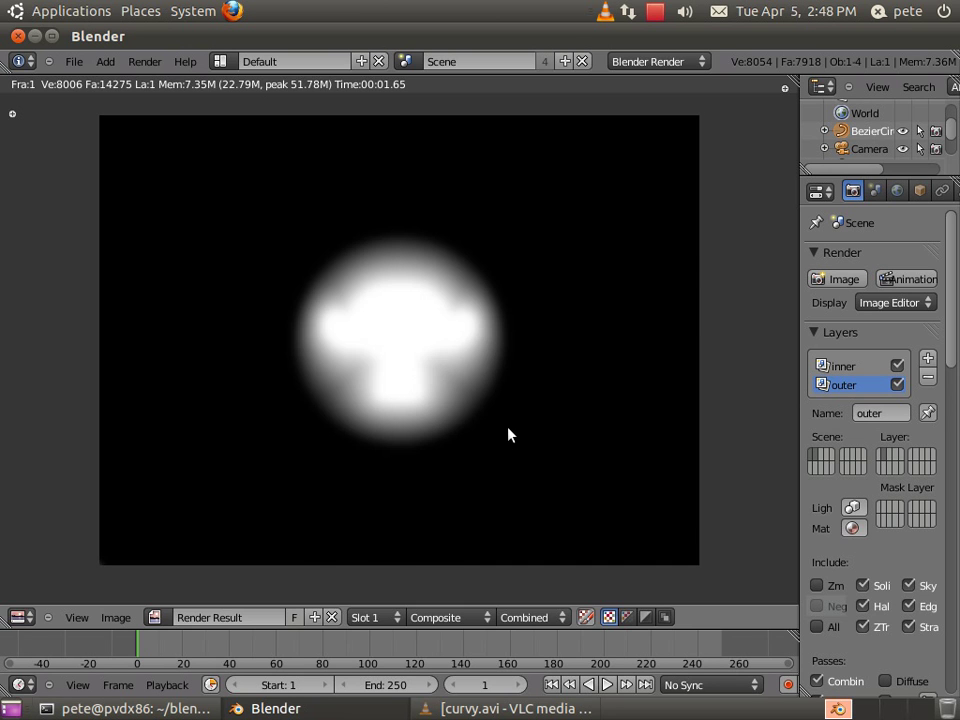
{"action": "key", "text": "Escape"}
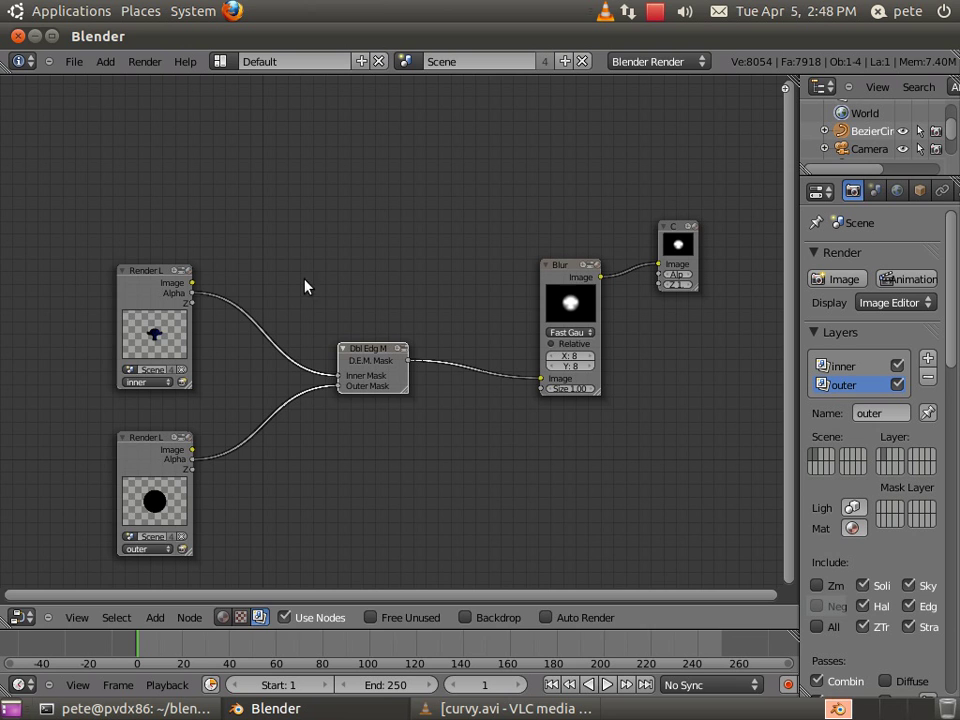
{"action": "left_click", "coordinate": [19, 617]}
{"action": "left_click", "coordinate": [35, 600]}
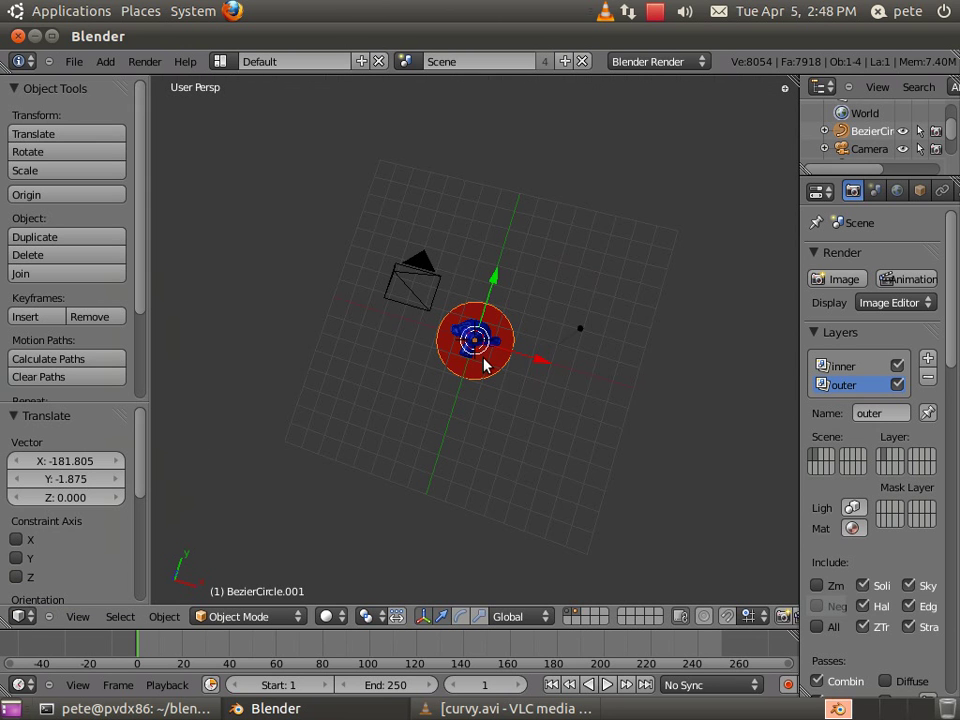
Step: Shift the Monkey right of centre, render to preview its blurred white mask, then drag it further right
{"action": "mouse_move", "coordinate": [484, 364]}
{"action": "middle_mouse_down"}
{"action": "mouse_move", "coordinate": [501, 392]}
{"action": "mouse_move", "coordinate": [475, 347]}
{"action": "middle_mouse_up"}
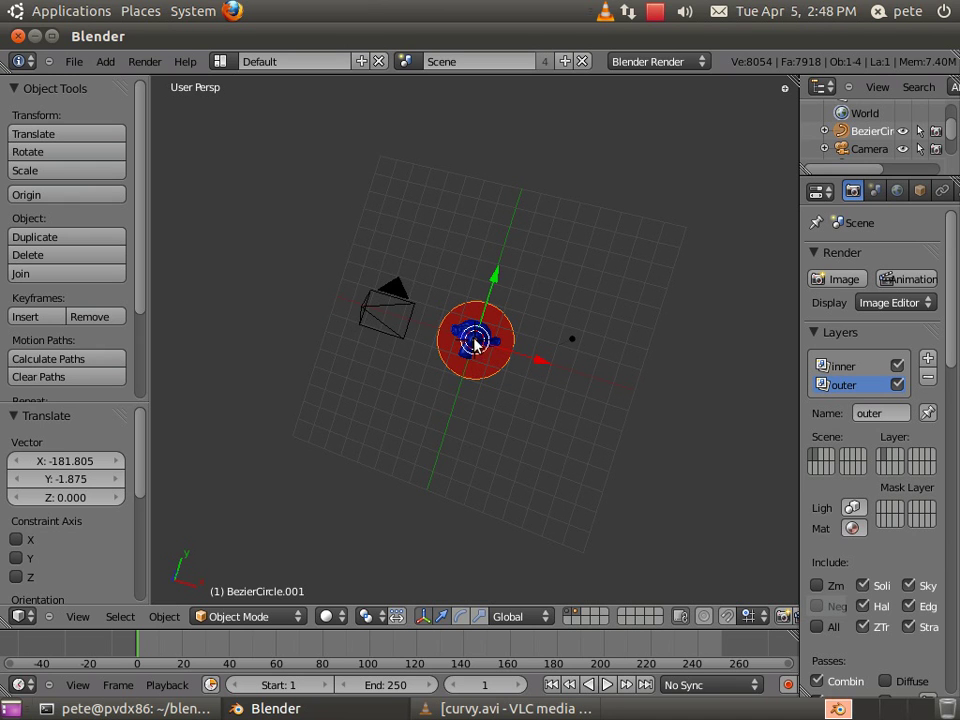
{"action": "right_click", "coordinate": [476, 334], "text": "shift"}
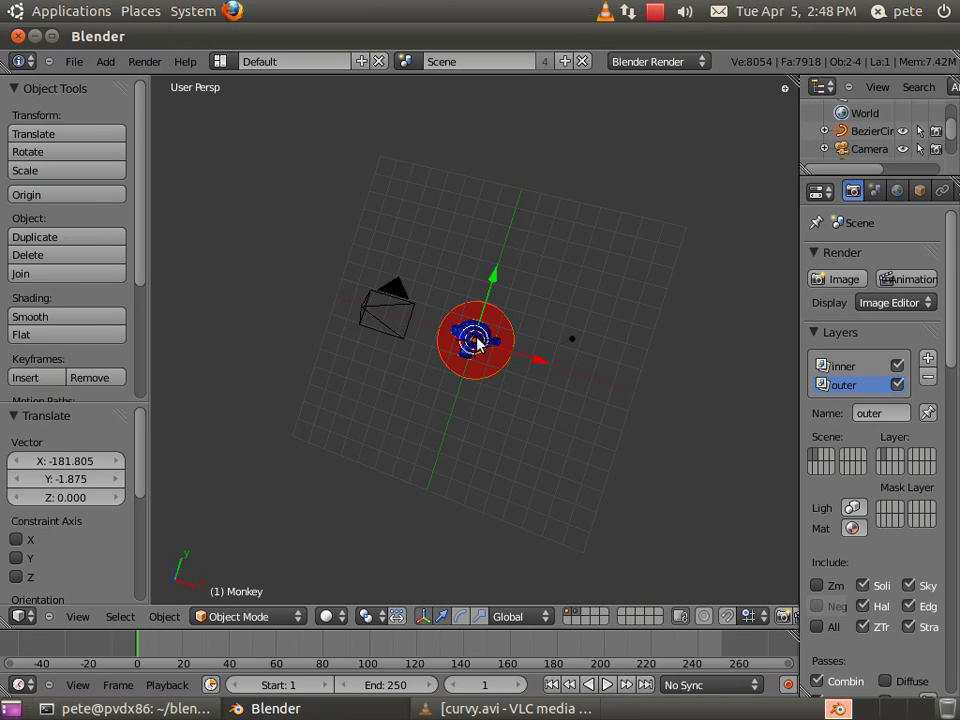
{"action": "middle_click_drag", "start_coordinate": [476, 339], "coordinate": [512, 352]}
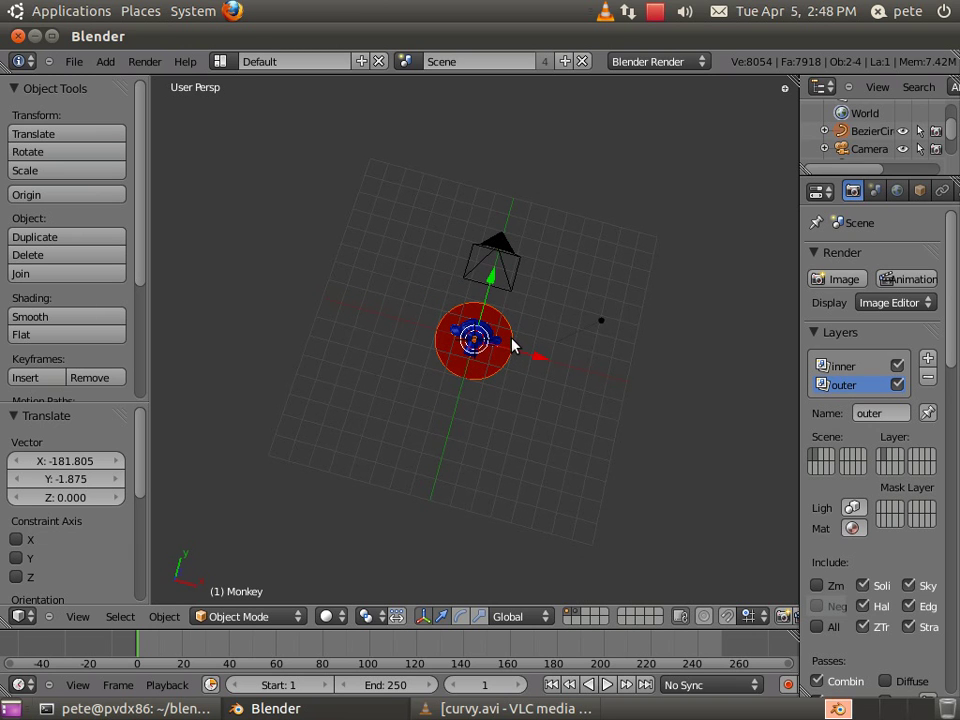
{"action": "key", "text": "g"}
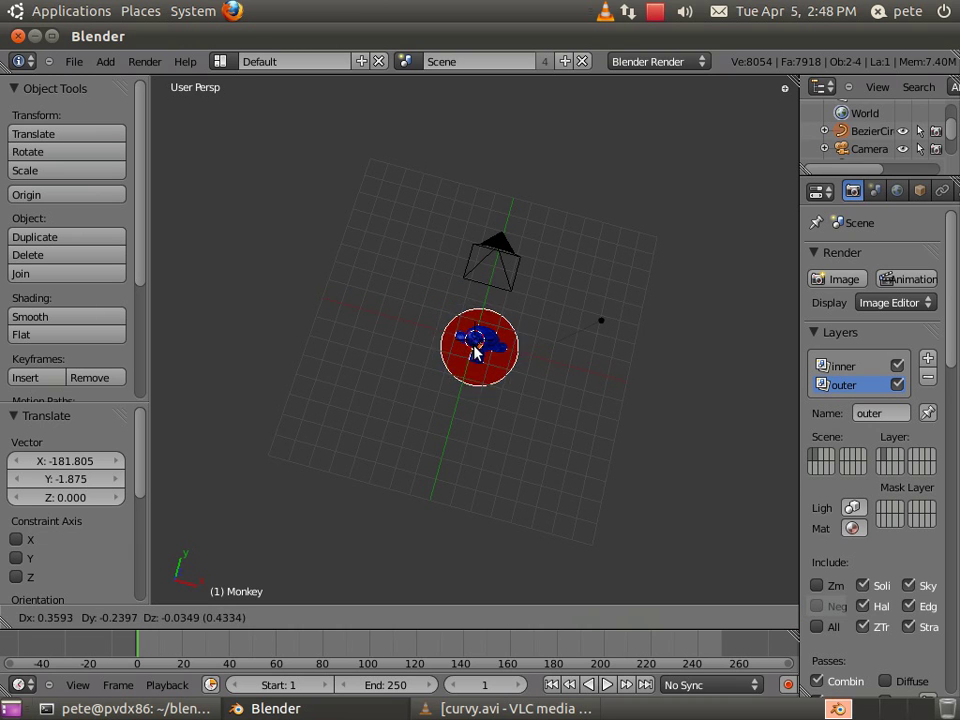
{"action": "left_click", "coordinate": [514, 393]}
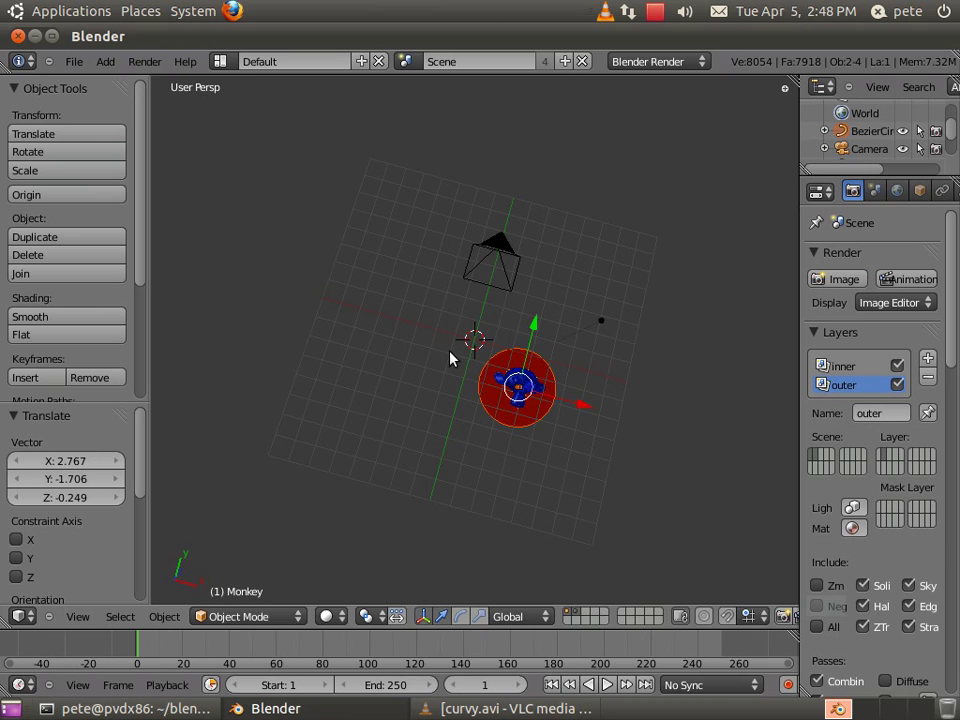
{"action": "key", "text": "F12"}
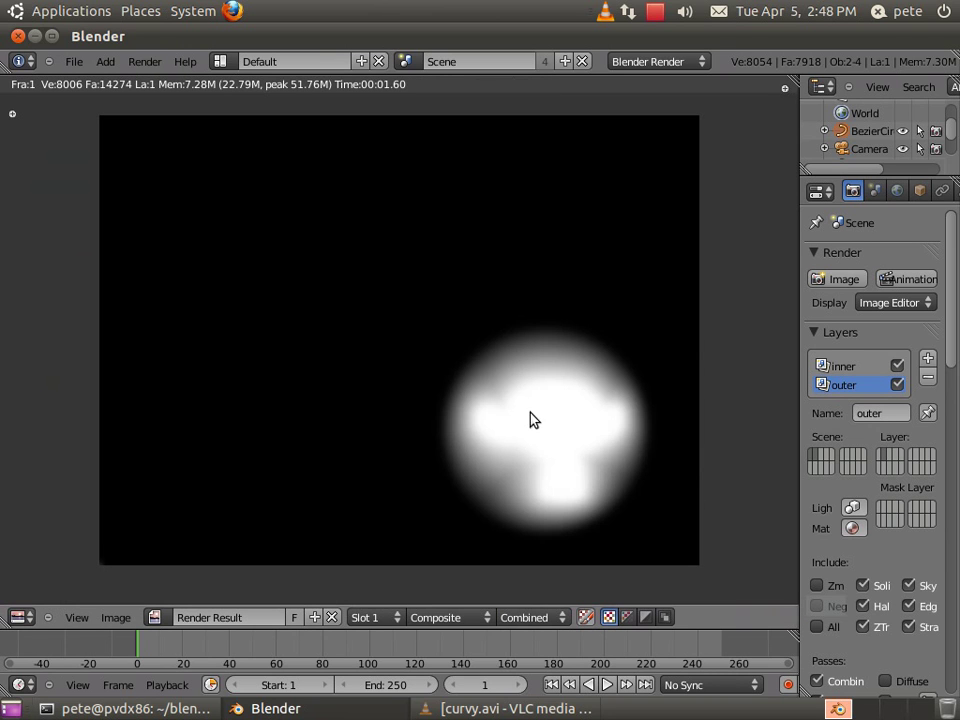
{"action": "key", "text": "Escape"}
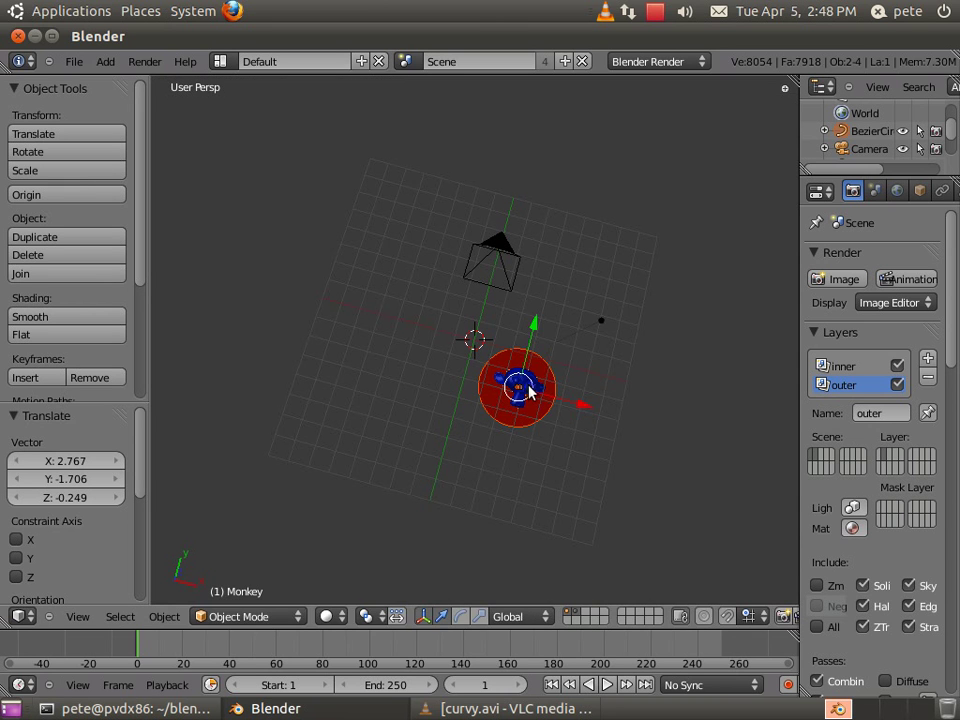
{"action": "left_click_drag", "start_coordinate": [530, 390], "coordinate": [603, 385]}
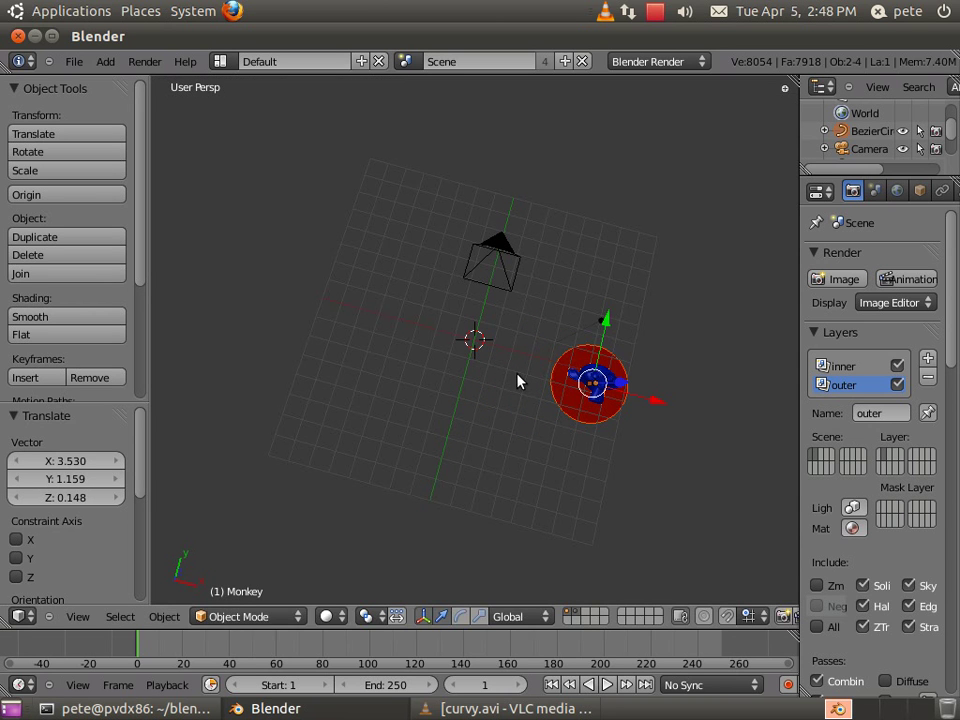
Step: Render, then nudge the Monkey back twice, re-rendering each time until its soft glow sits near the right edge
{"action": "key", "text": "F12"}
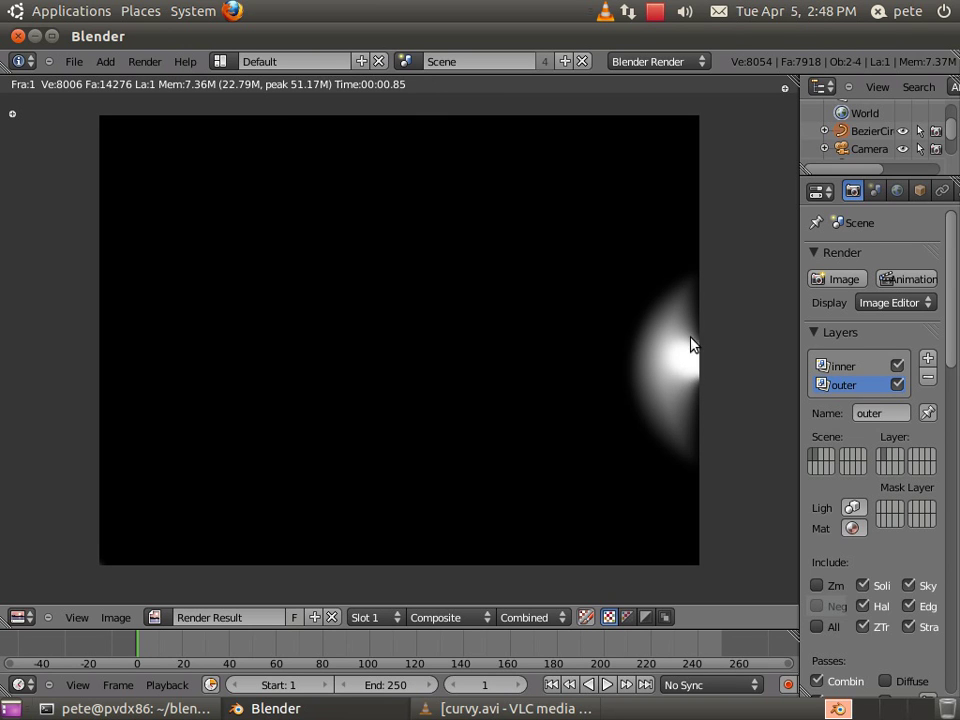
{"action": "key", "text": "Escape"}
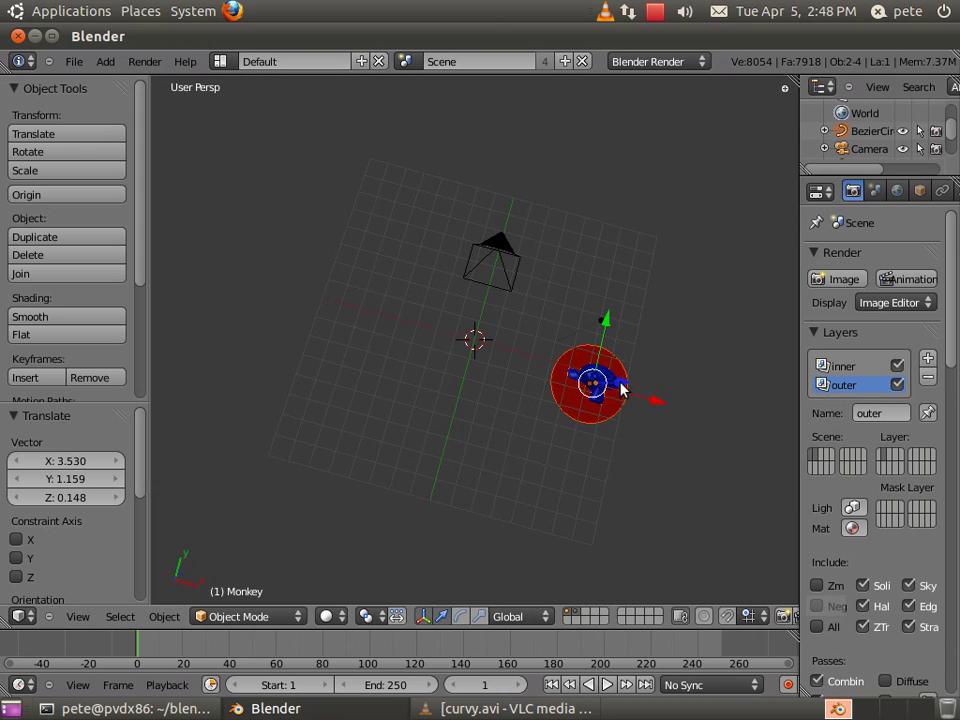
{"action": "key", "text": "g"}
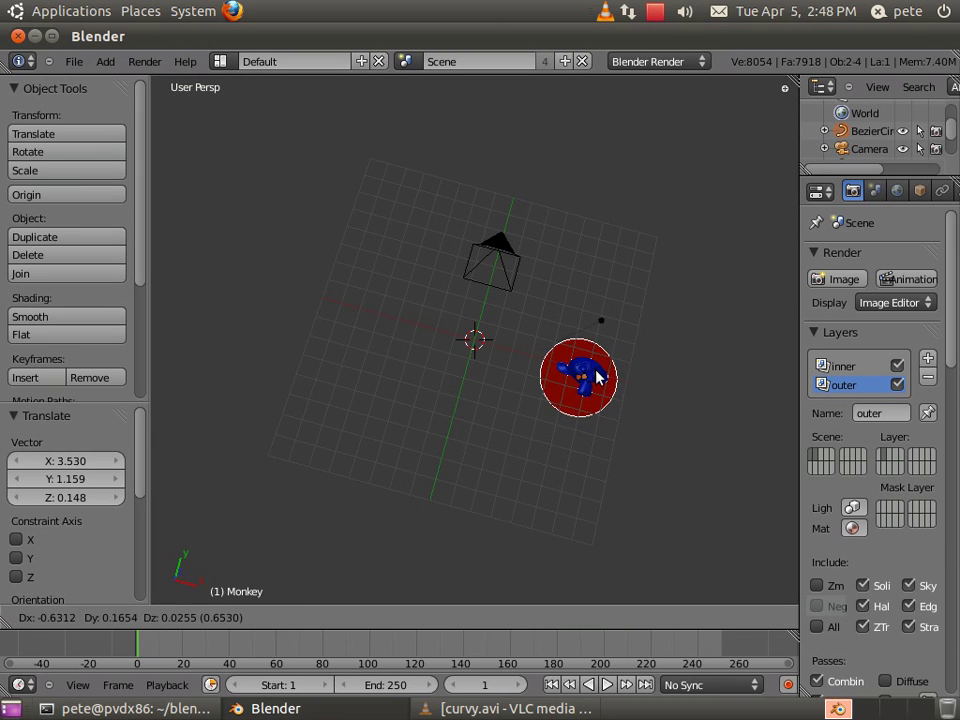
{"action": "left_click", "coordinate": [597, 378]}
{"action": "key", "text": "F12"}
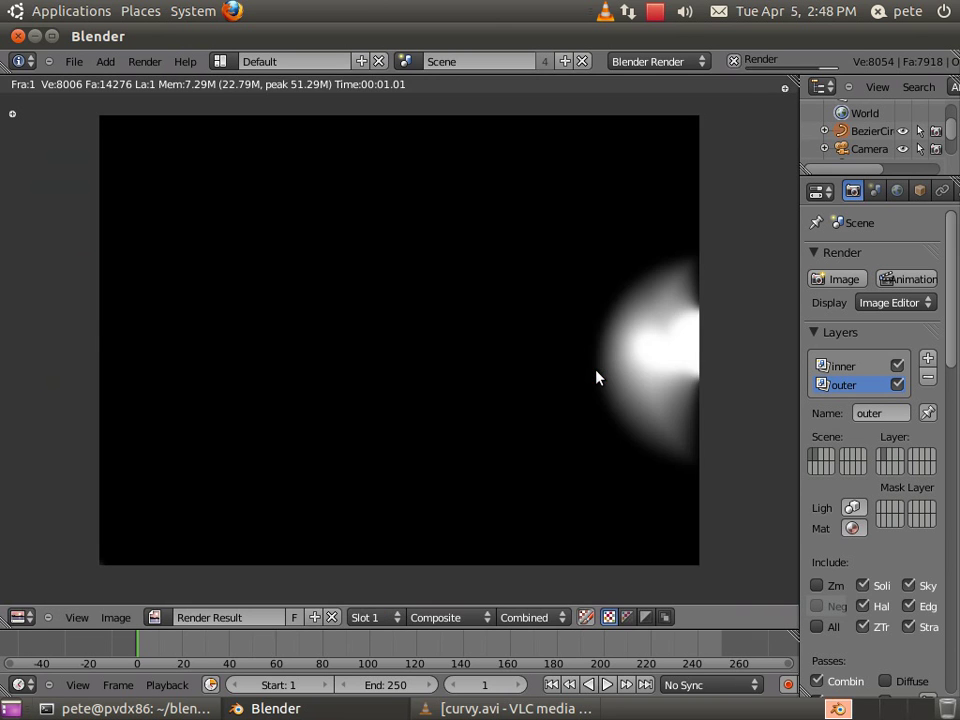
{"action": "key", "text": "Escape"}
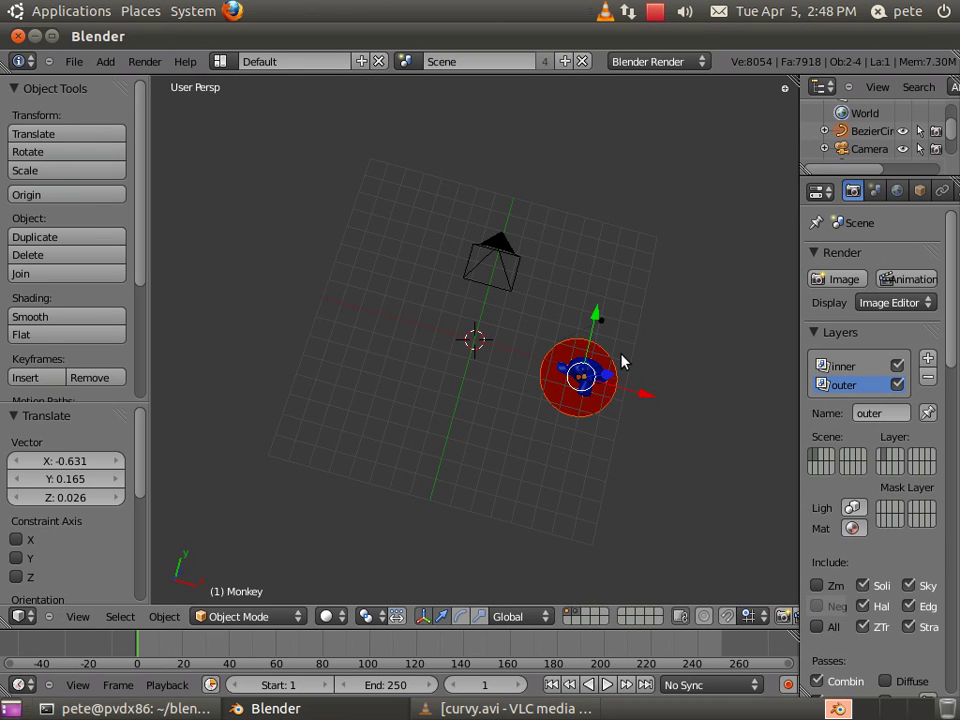
{"action": "key", "text": "g"}
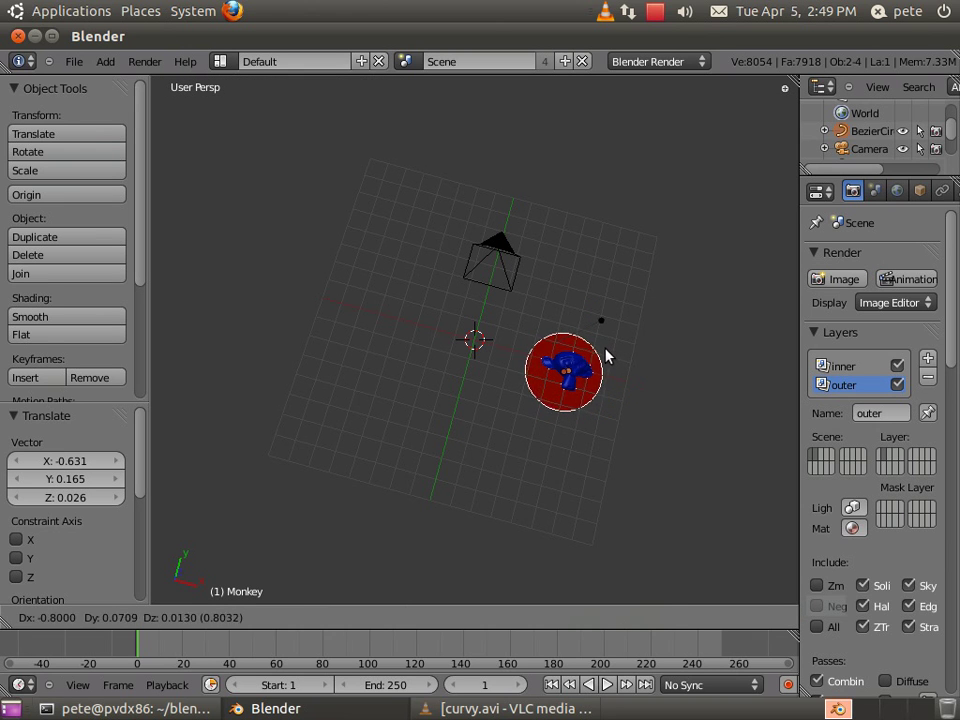
{"action": "left_click", "coordinate": [606, 357]}
{"action": "key", "text": "F12"}
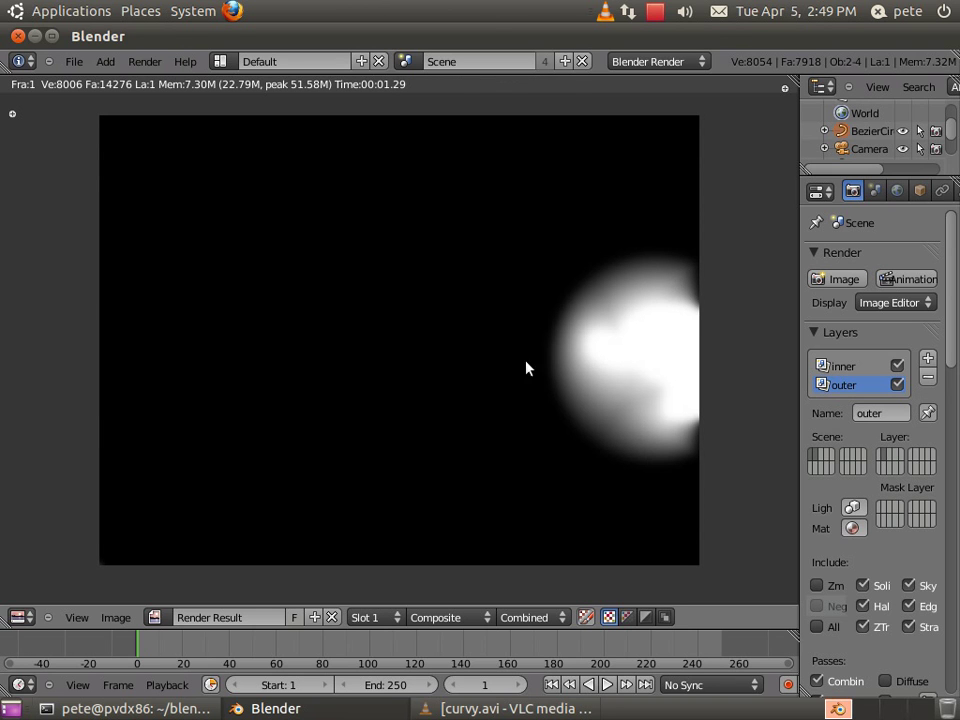
{"action": "key", "text": "Escape"}
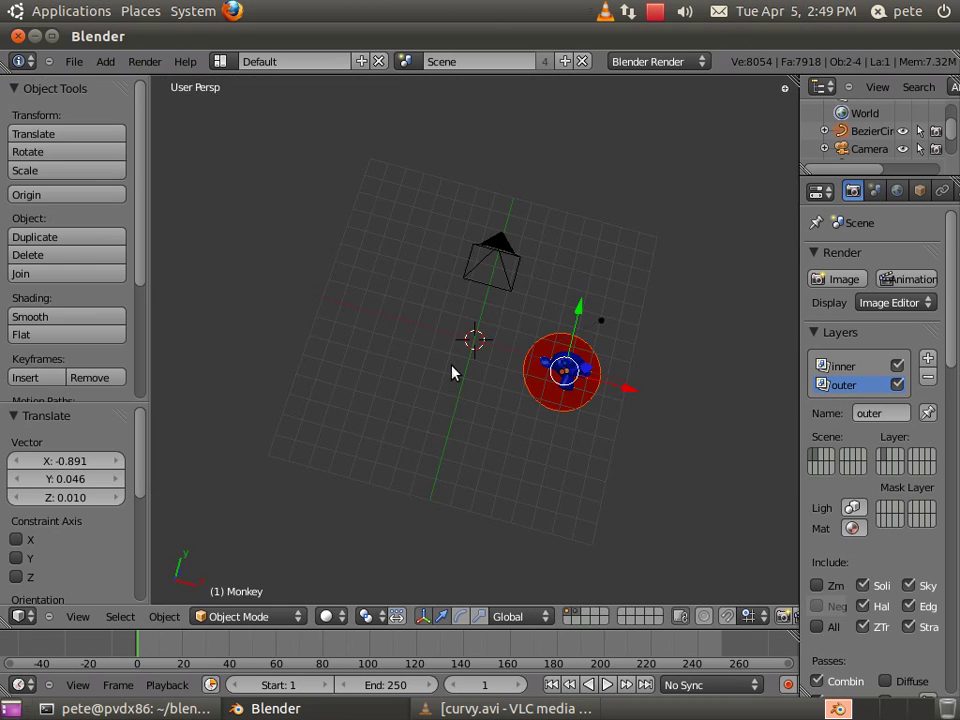
Step: Open the recent dem01.blend mask project
{"action": "left_click", "coordinate": [74, 63]}
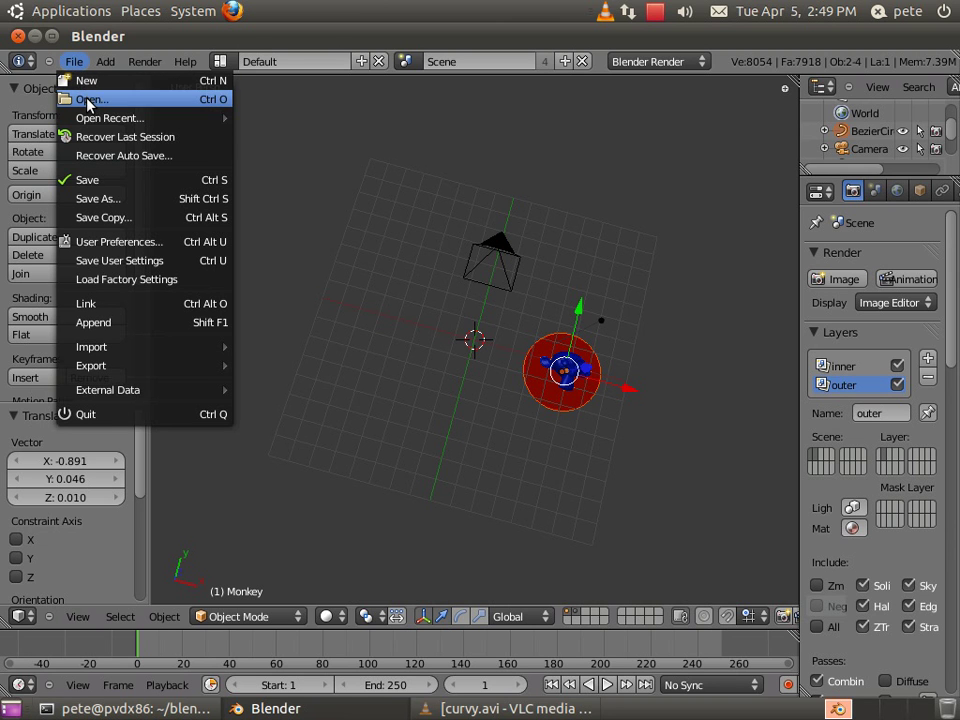
{"action": "mouse_move", "coordinate": [95, 119]}
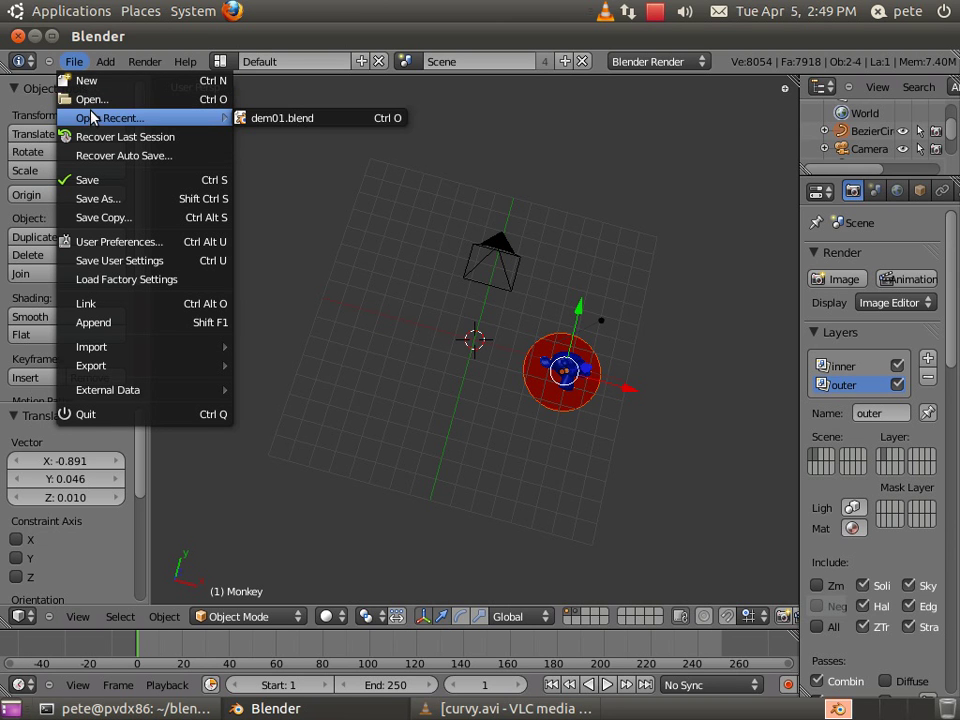
{"action": "left_click", "coordinate": [258, 119]}
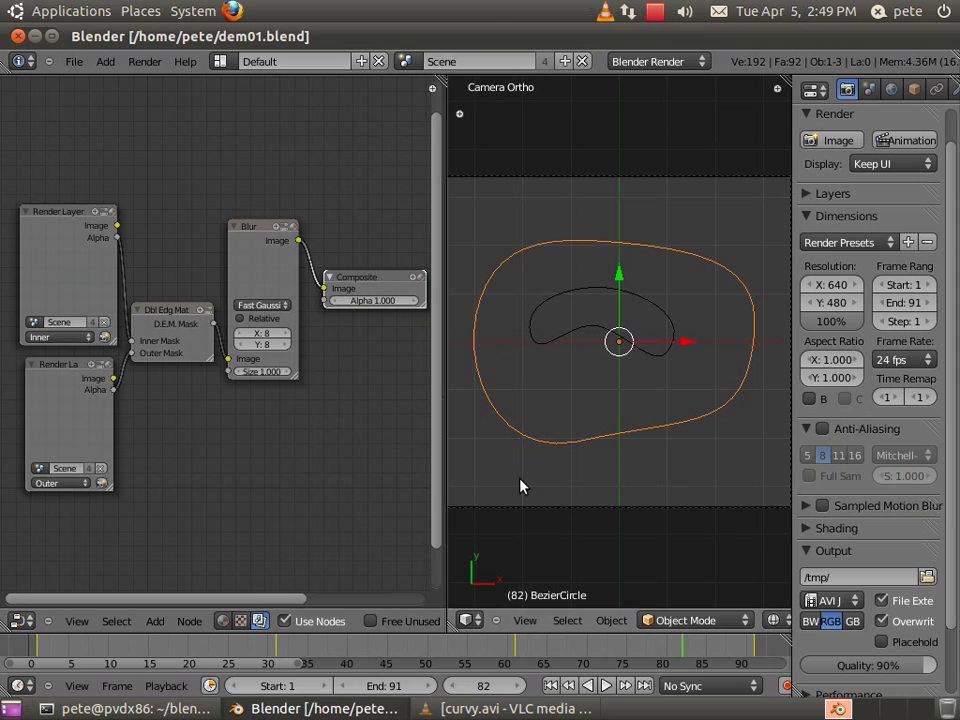
Step: Scrub and play the animated inner and outer curves, stopping on frame 20
{"action": "left_click_drag", "start_coordinate": [39, 650], "coordinate": [77, 651]}
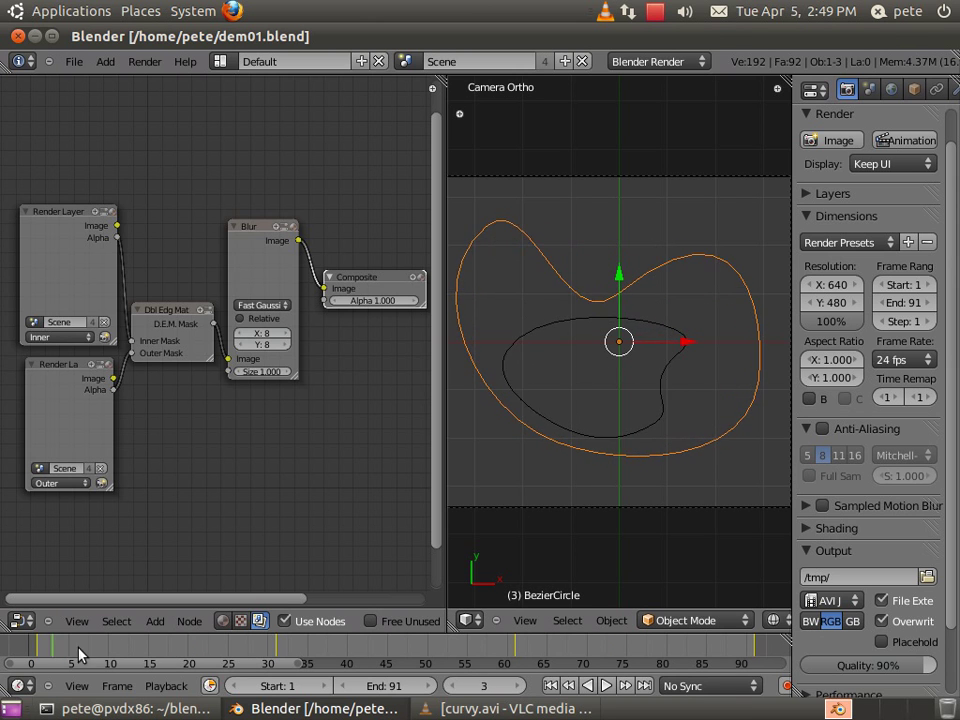
{"action": "mouse_move", "coordinate": [79, 655]}
{"action": "left_mouse_down"}
{"action": "mouse_move", "coordinate": [207, 655]}
{"action": "mouse_move", "coordinate": [62, 655]}
{"action": "left_mouse_up"}
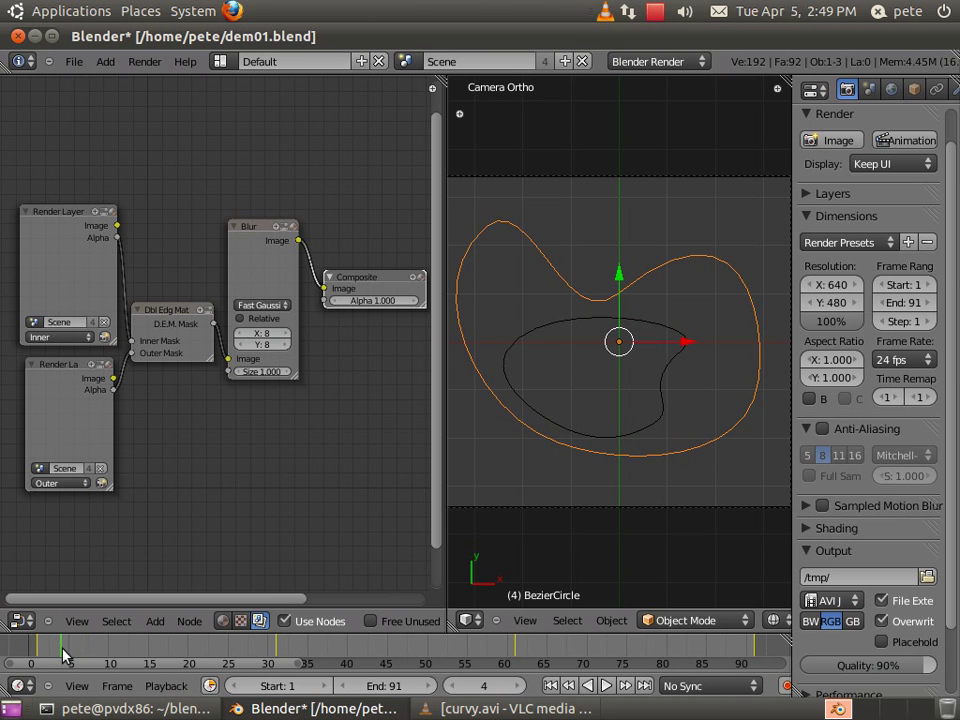
{"action": "key", "text": "alt+a"}
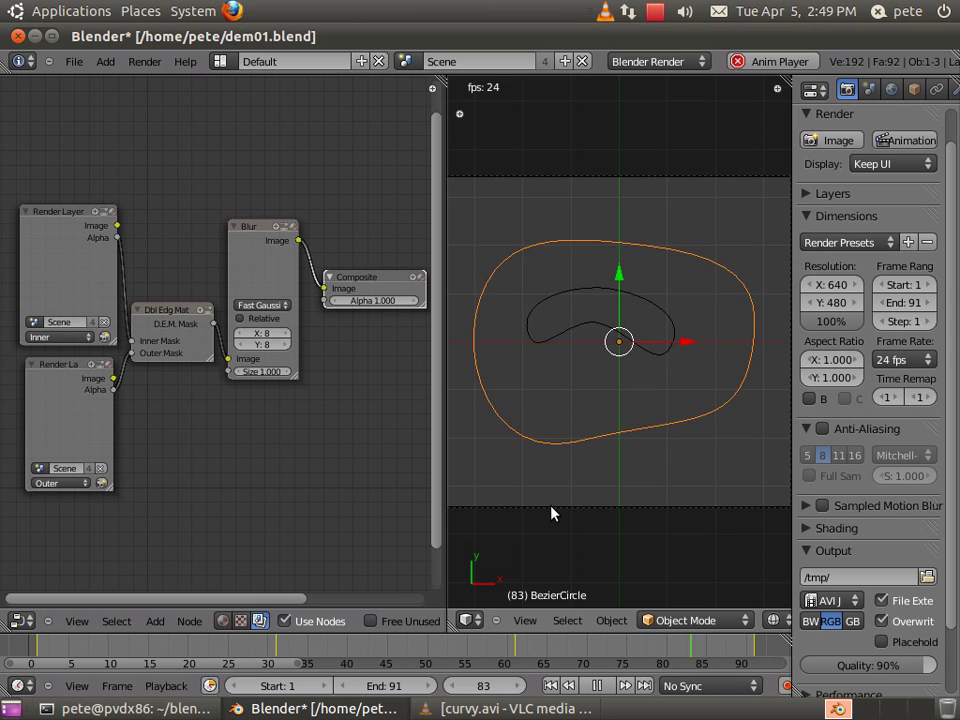
{"action": "key", "text": "alt+a"}
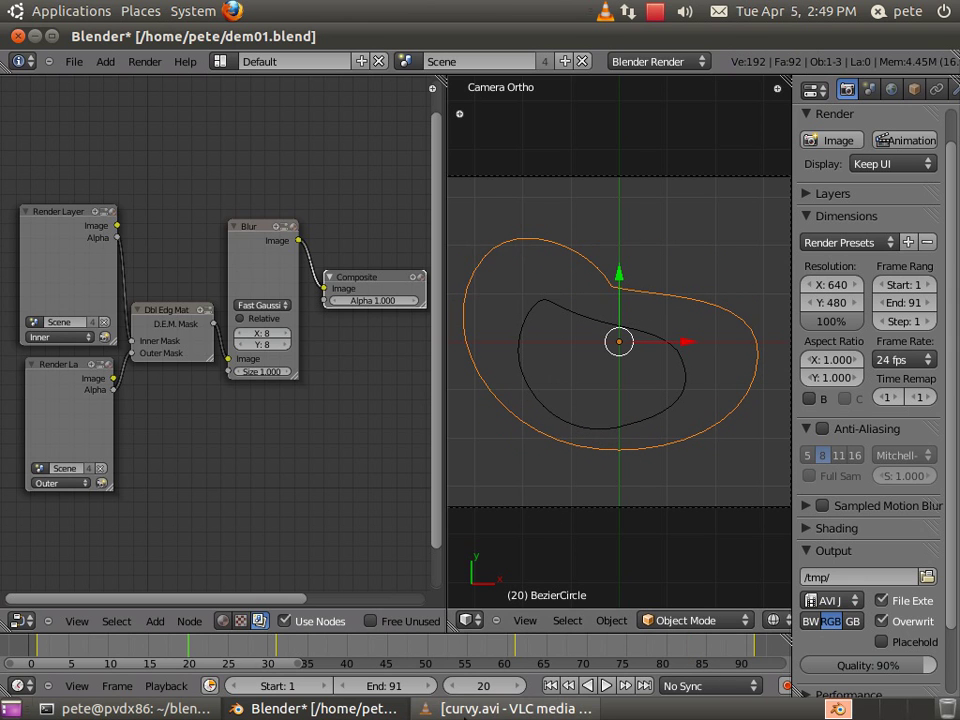
{"action": "left_click", "coordinate": [465, 712]}
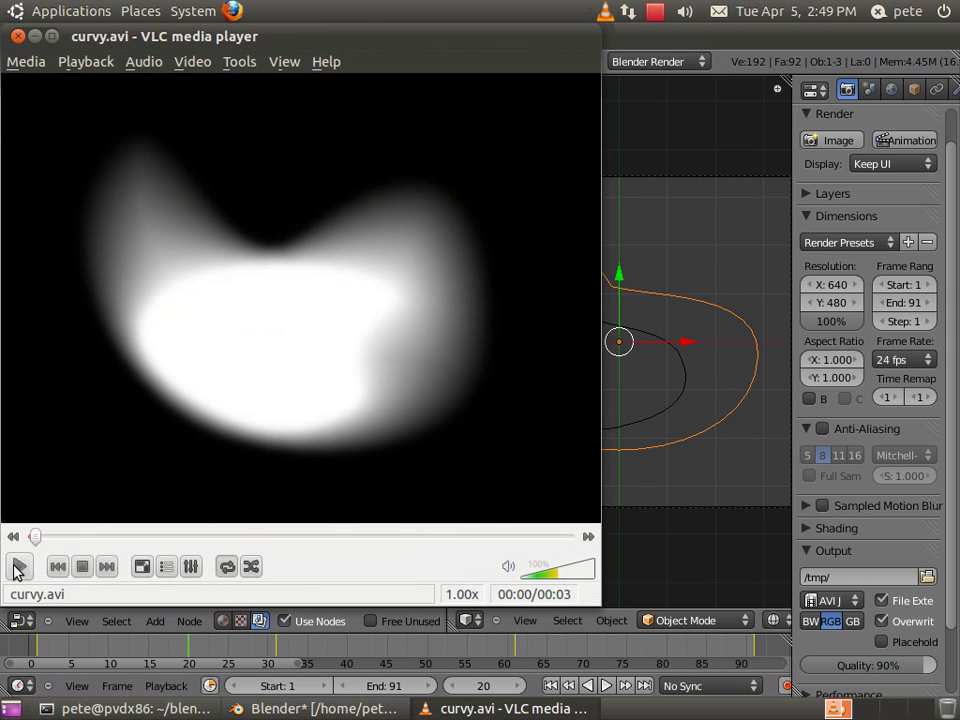
Step: Play curvy.avi's morphing soft white mask in VLC, then stop it and close VLC
{"action": "left_click", "coordinate": [20, 567]}
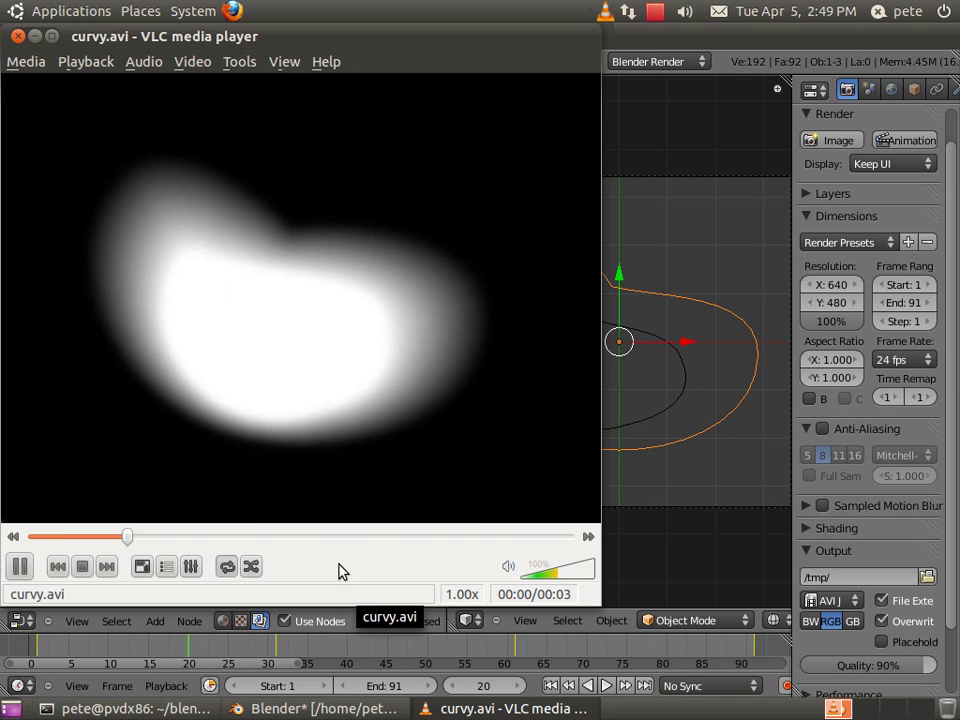
{"action": "left_click", "coordinate": [82, 566]}
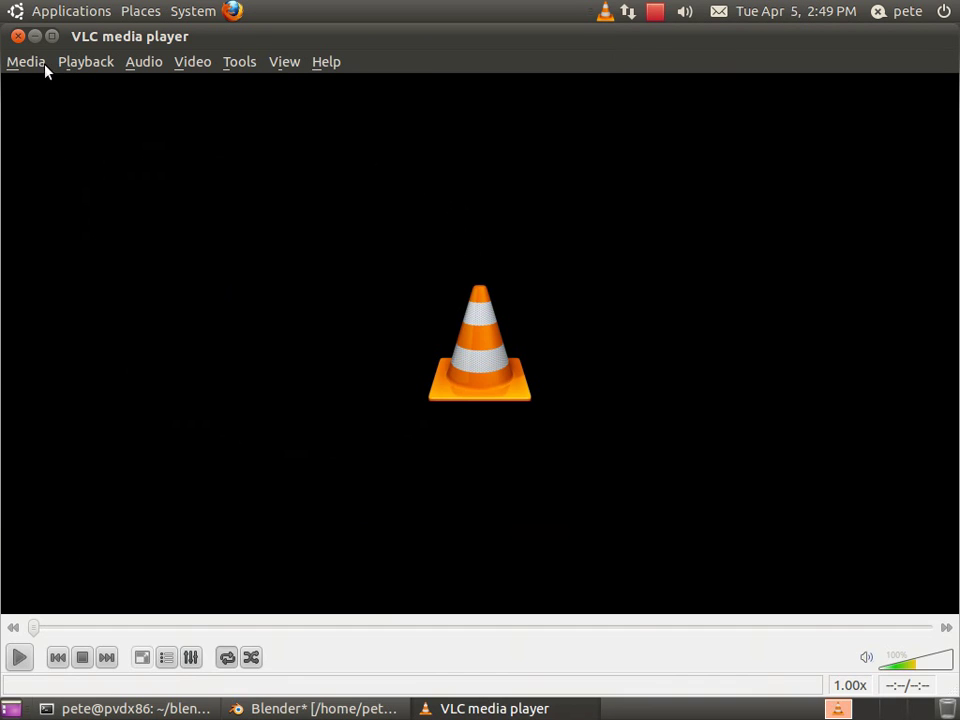
{"action": "left_click", "coordinate": [17, 37]}
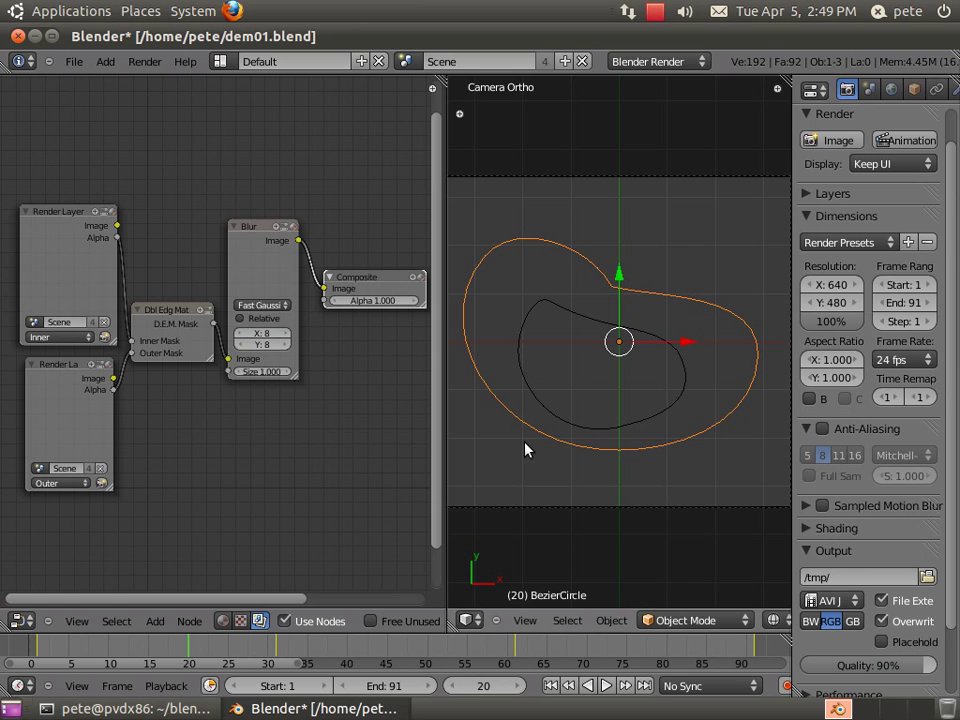